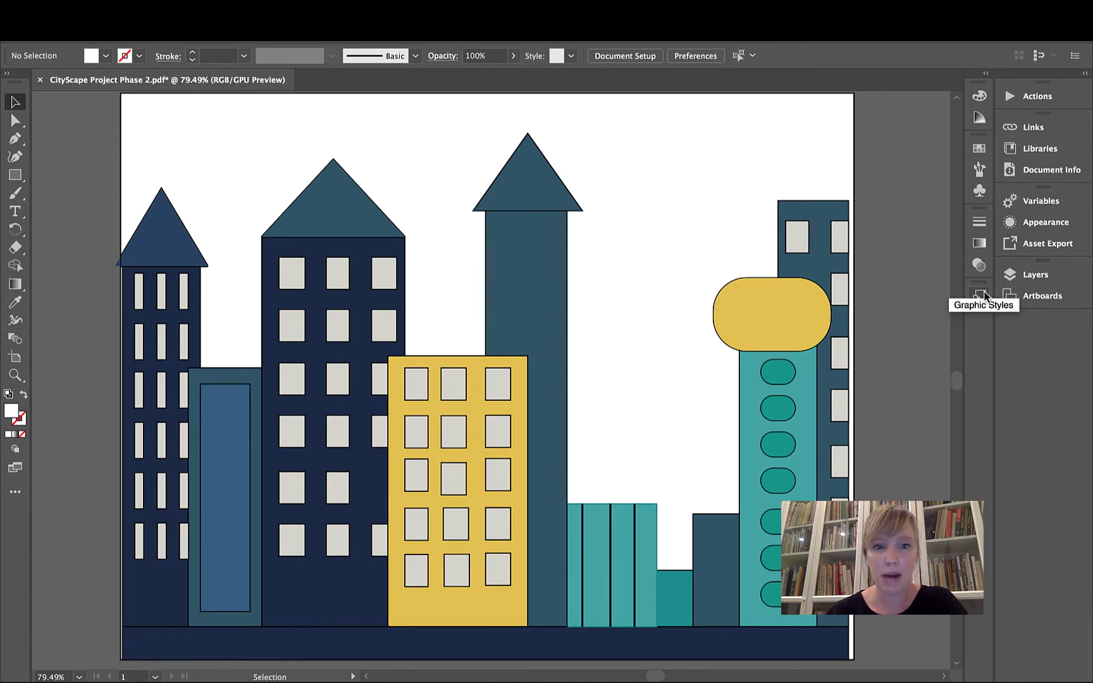
- Add Layer 2 with a white rectangle, then move Layer 1 above it so the rectangle sits behind the buildings
click(1017, 274)
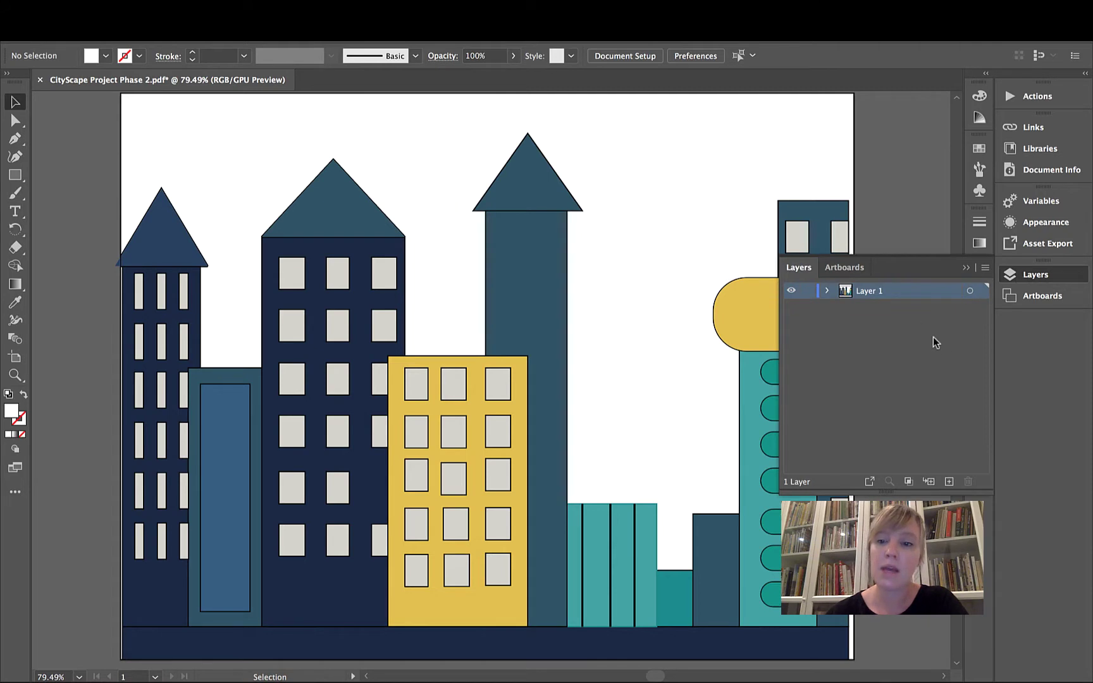
click(950, 482)
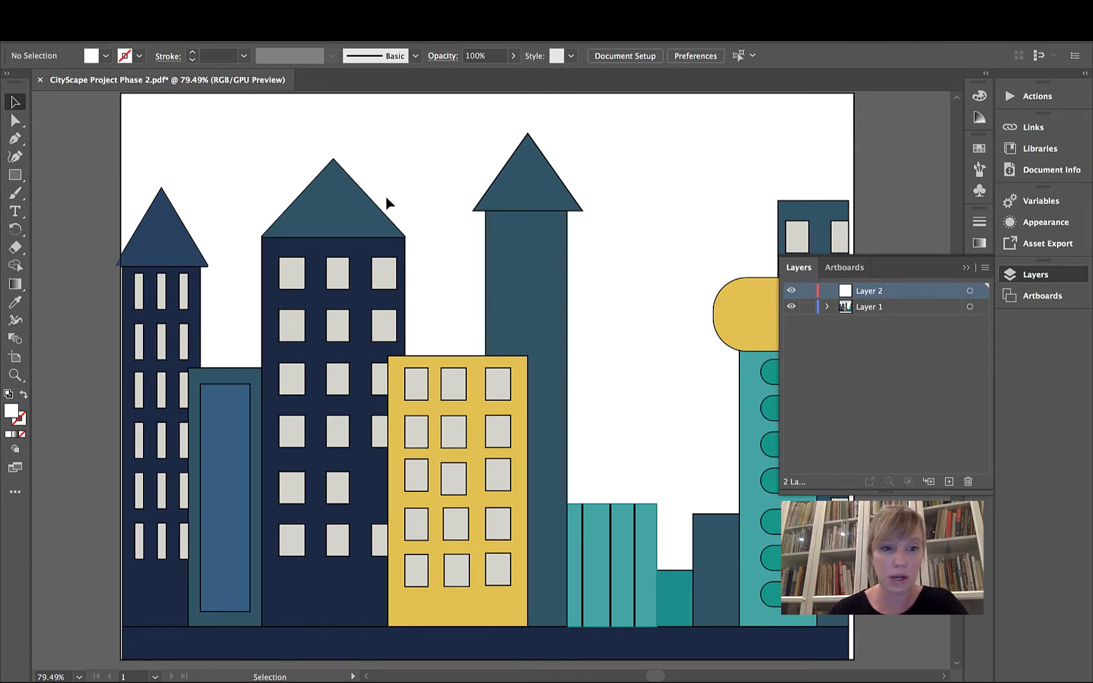
click(15, 175)
drag(152, 164, 408, 342)
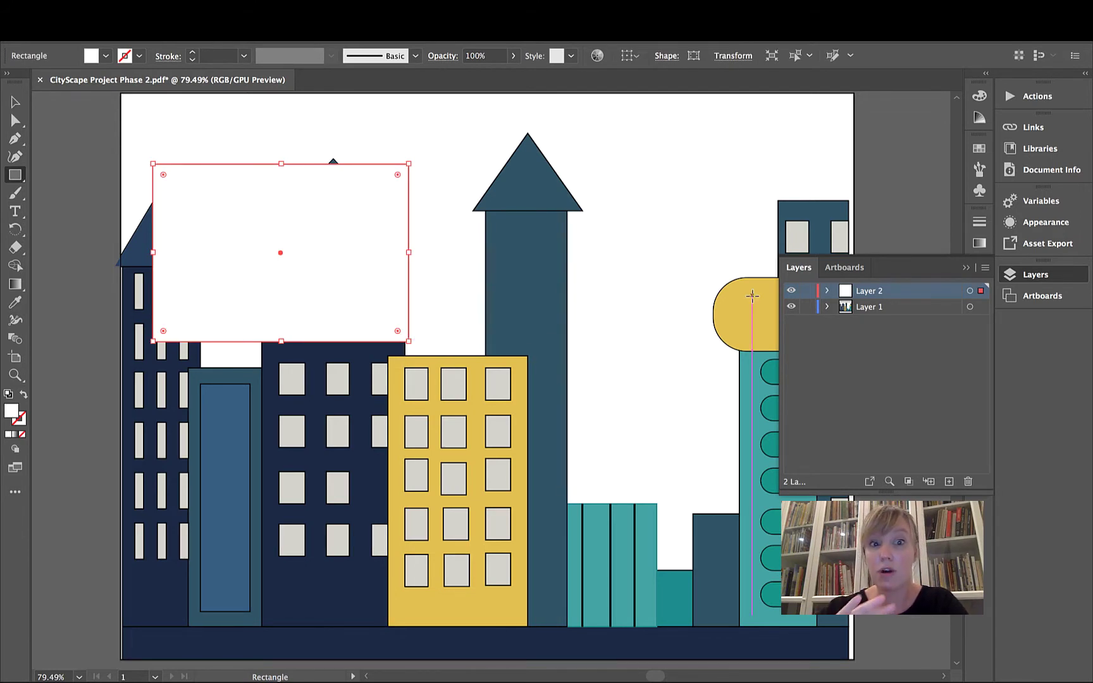
click(875, 306)
drag(875, 306, 896, 322)
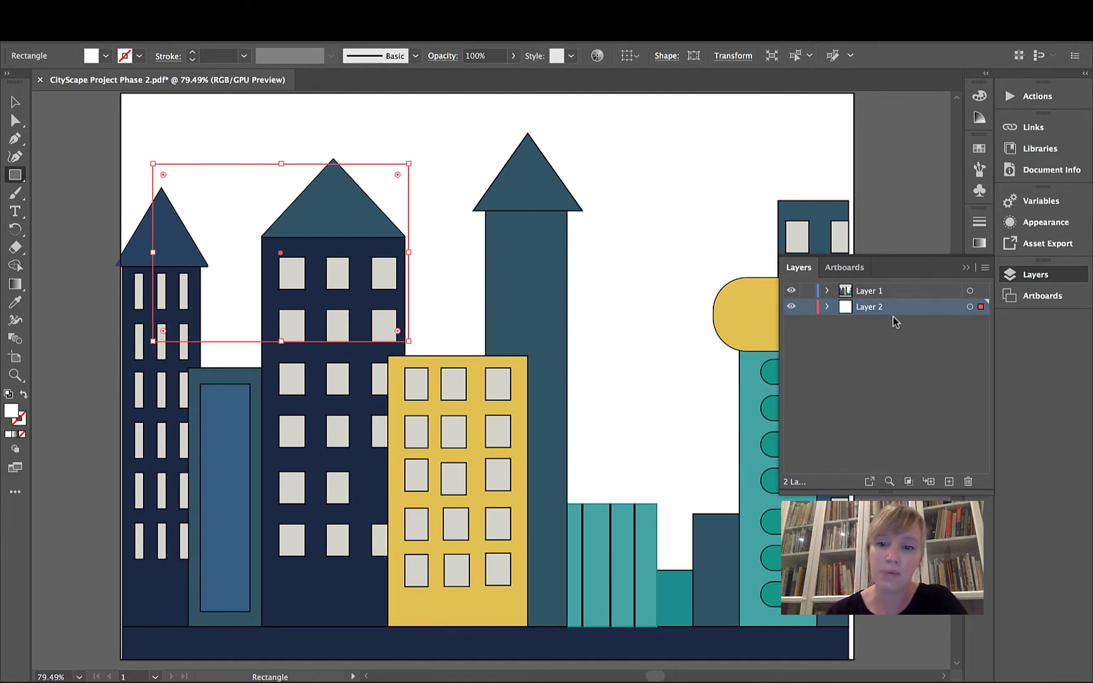
- Hide Layer 1's city artwork, target Layer 2, and add then delete a test Layer 3
click(791, 291)
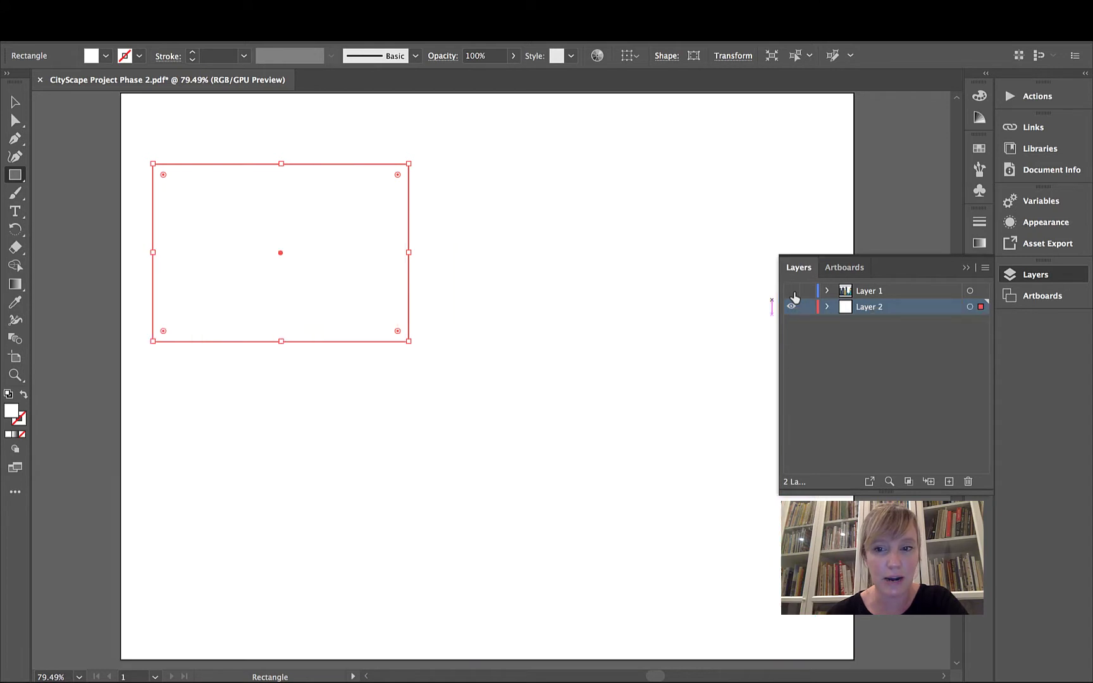
click(971, 307)
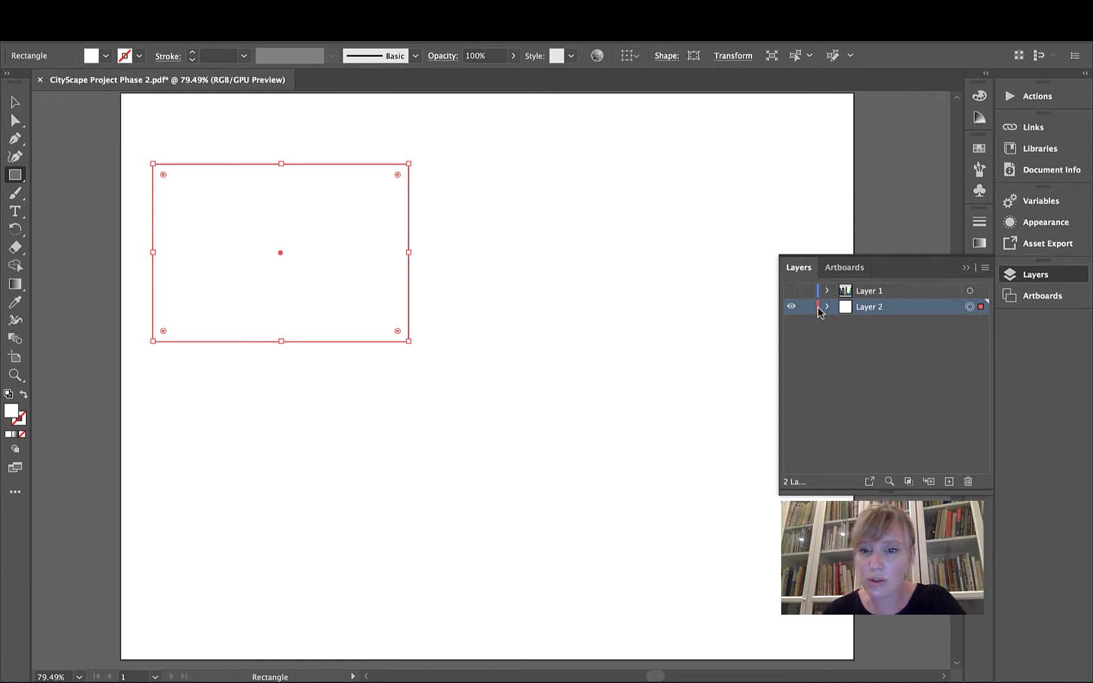
click(827, 307)
click(827, 307)
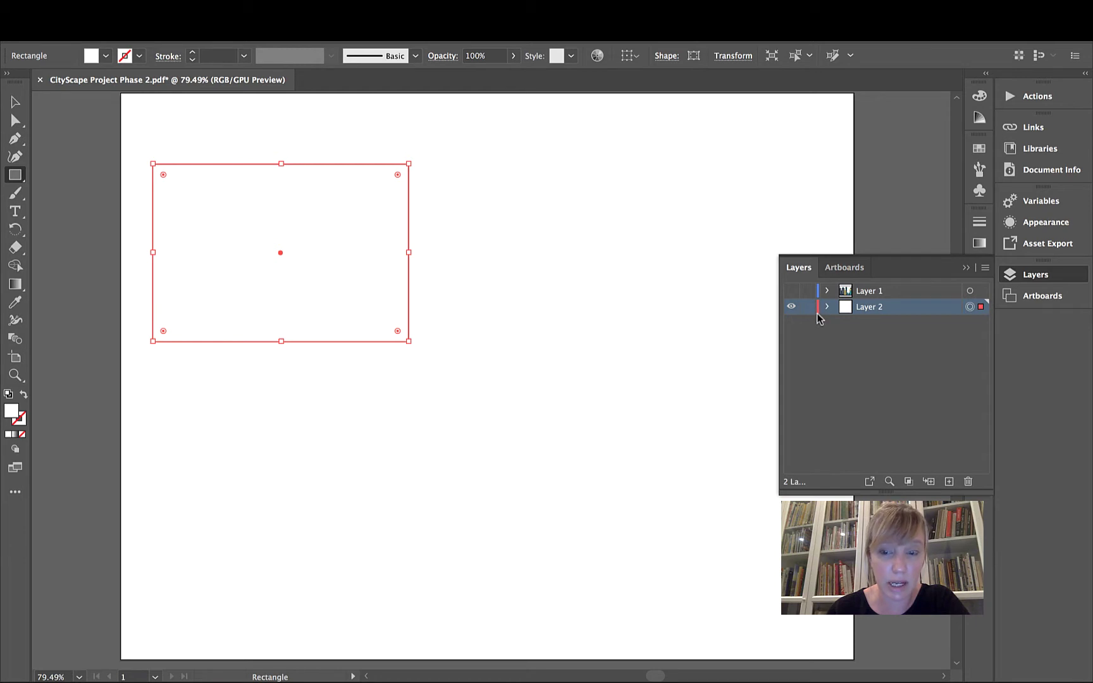
click(949, 481)
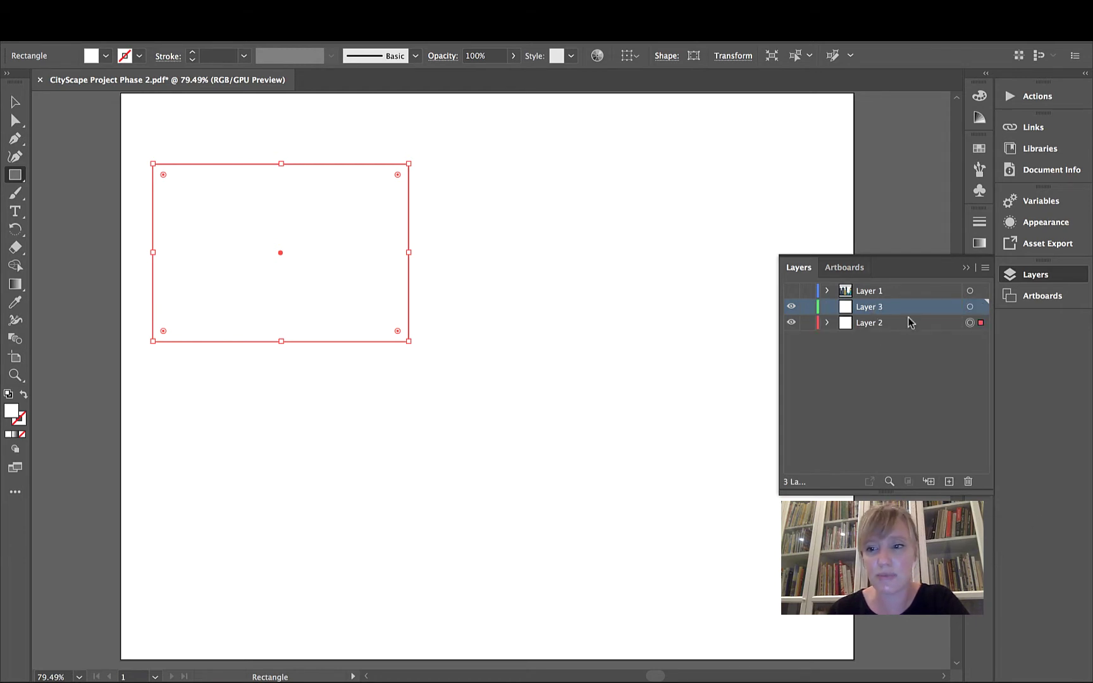
click(969, 481)
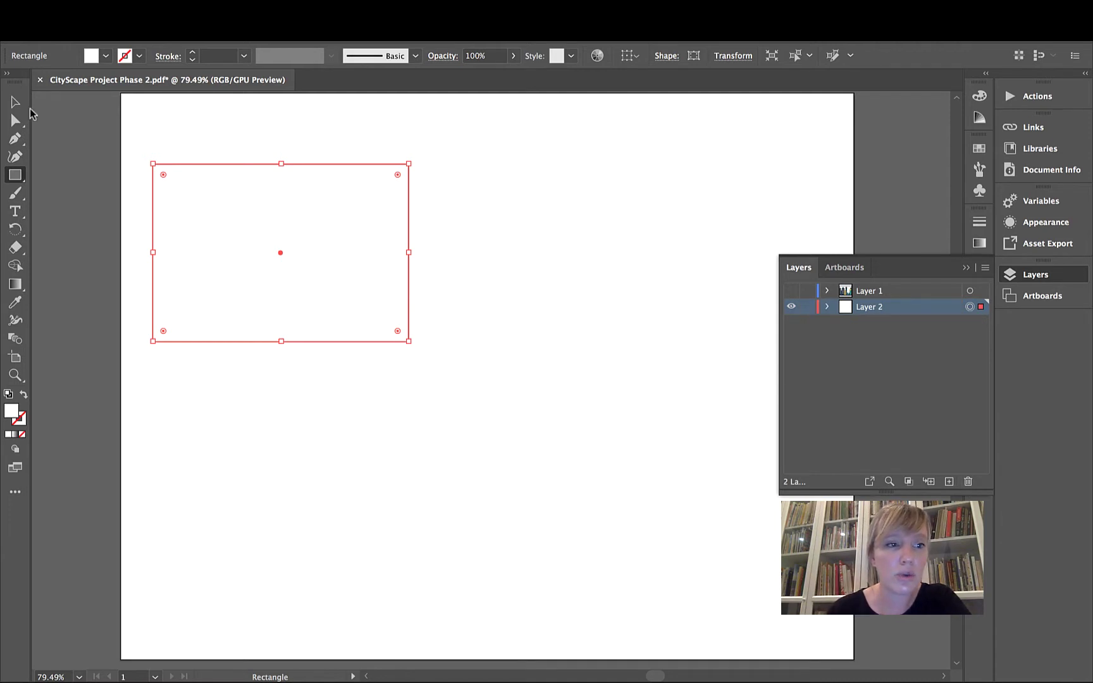
- Move the rectangle to the artboard's top-left corner and stretch it to fill the 11 × 8.5 in artboard
click(16, 102)
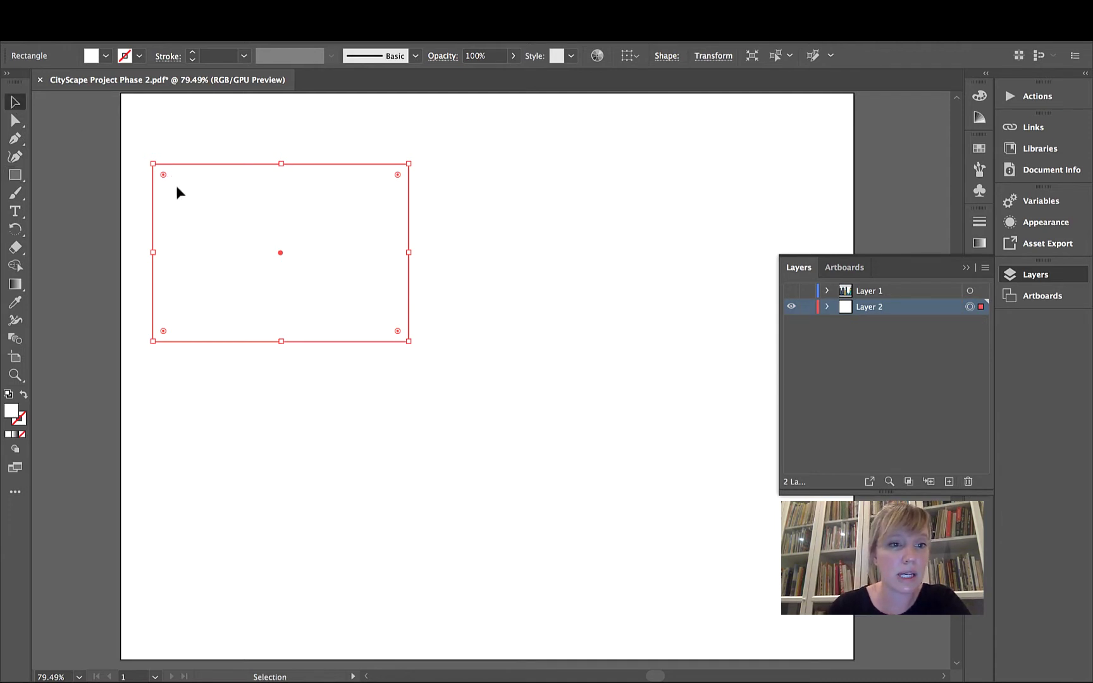
drag(176, 186, 144, 115)
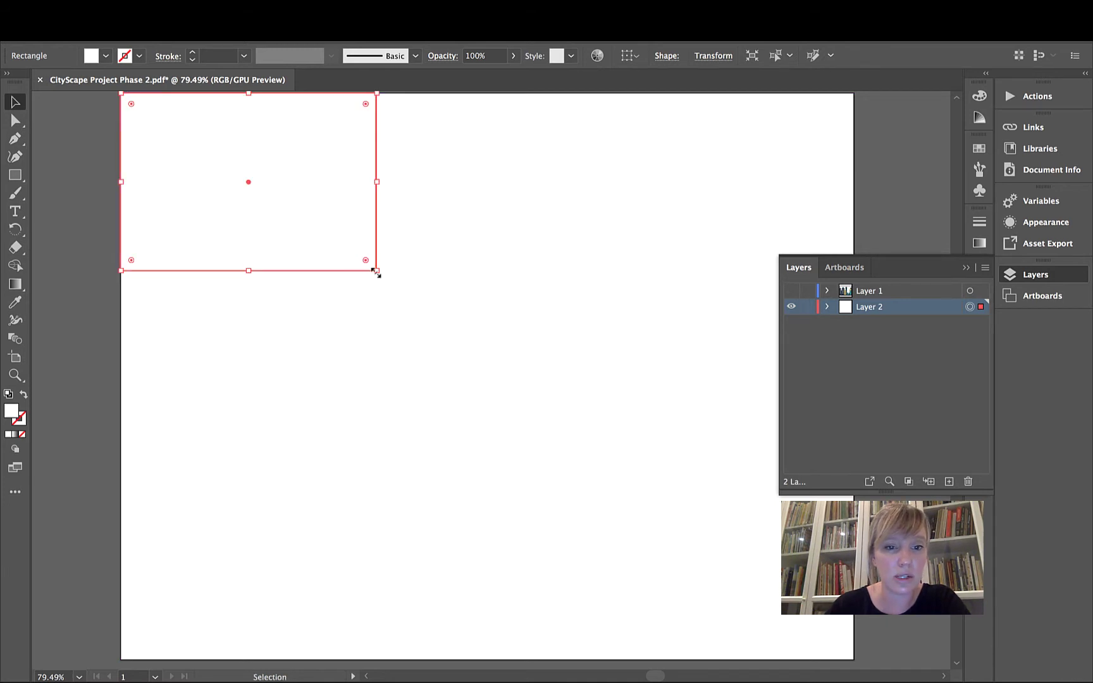
drag(378, 271, 853, 648)
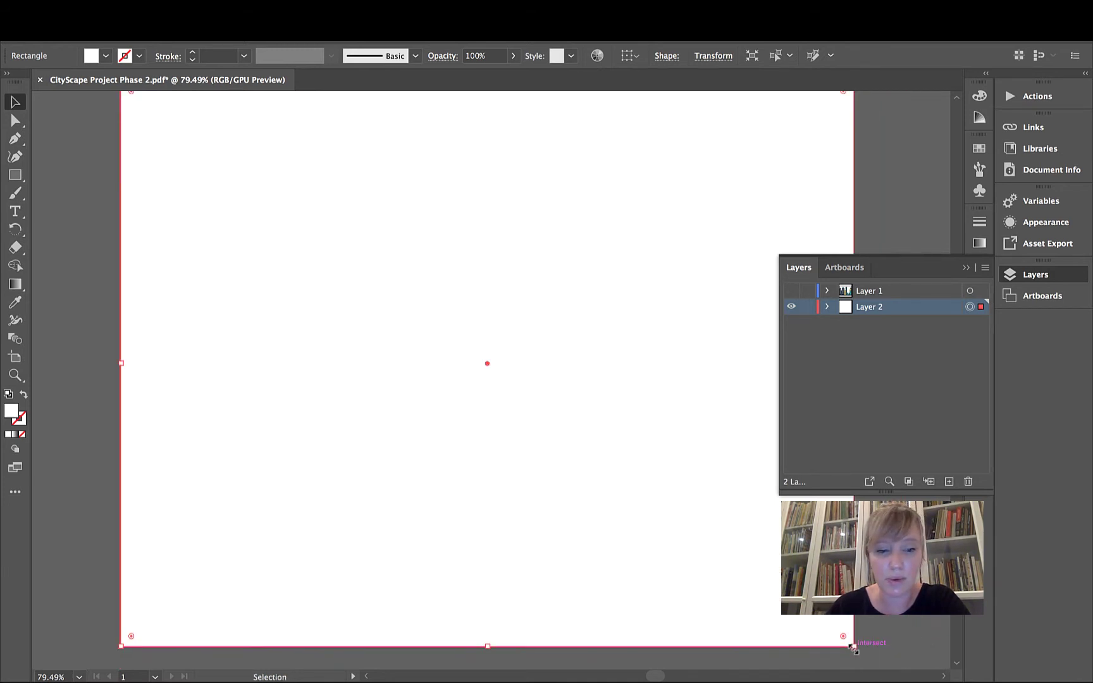
- Fill the rectangle with blue from the Color Picker, briefly previewing the city artwork over it
double_click(13, 413)
drag(532, 385, 543, 326)
click(469, 297)
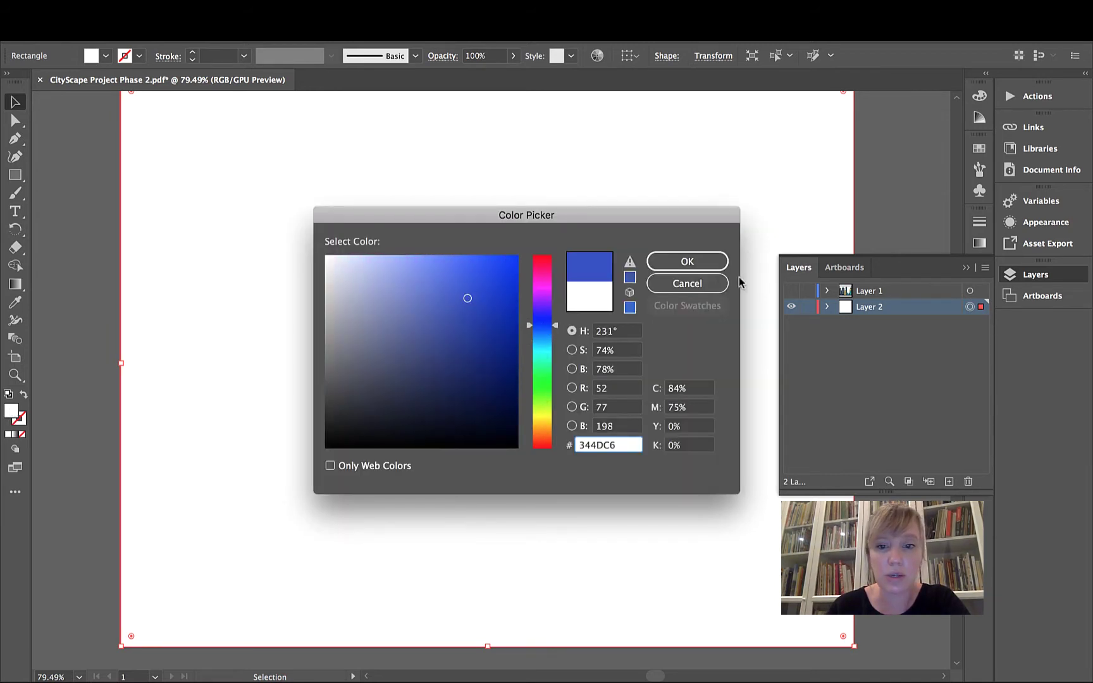
click(713, 261)
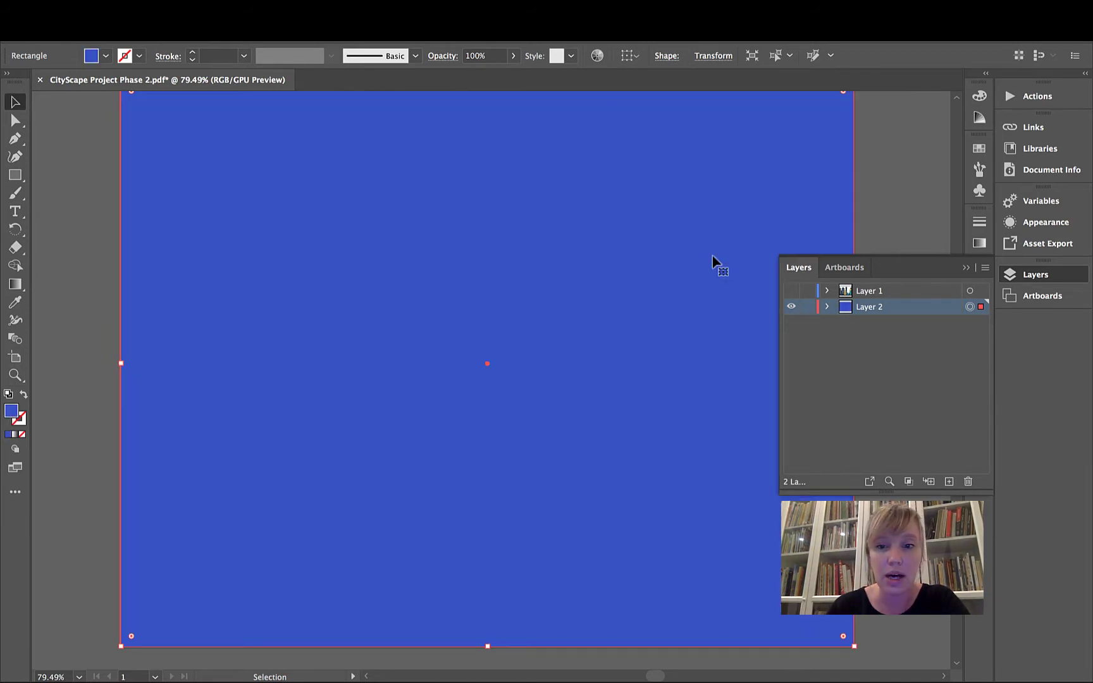
click(791, 291)
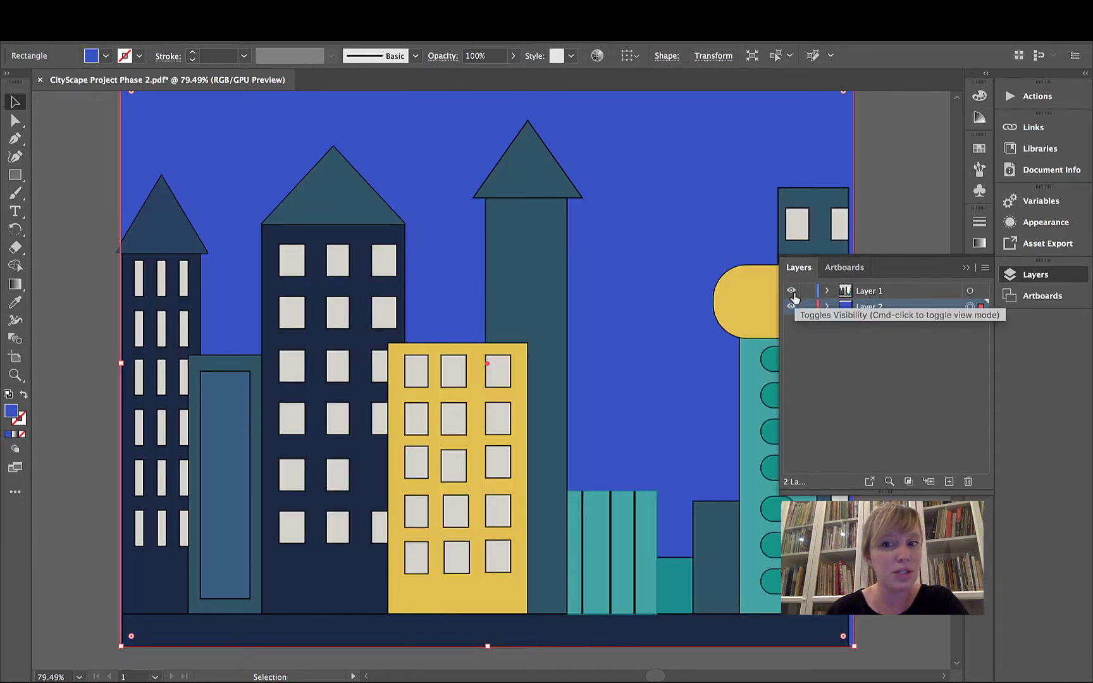
click(792, 292)
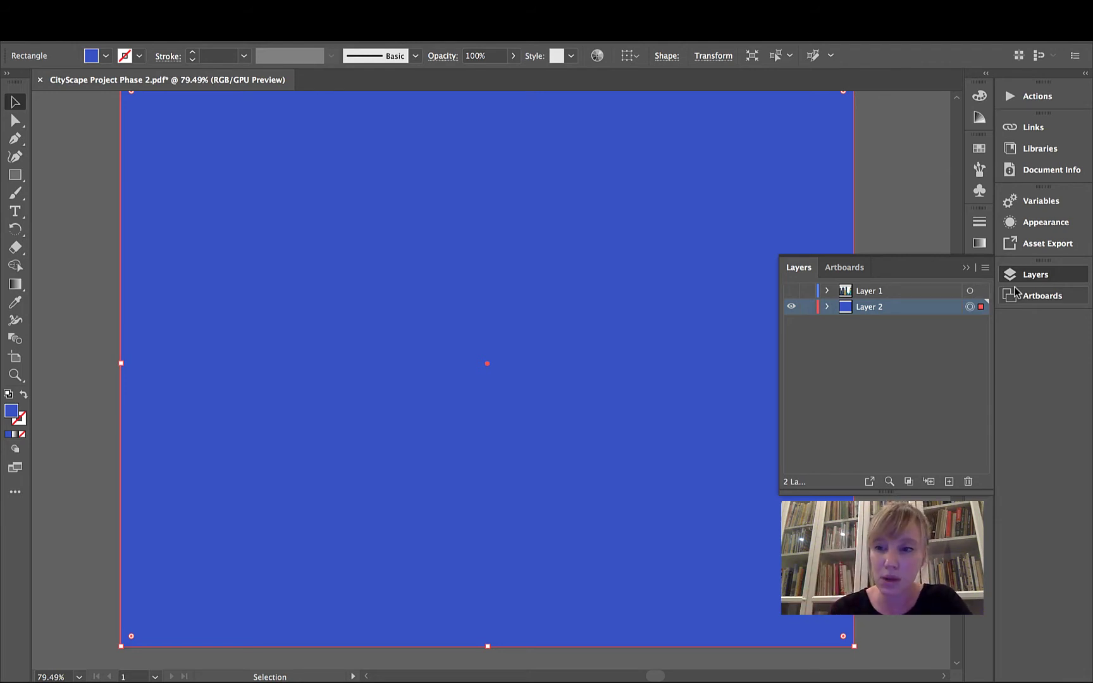
- Apply a white-to-black linear gradient to the background rectangle and set its angle to 90°
click(966, 267)
click(980, 243)
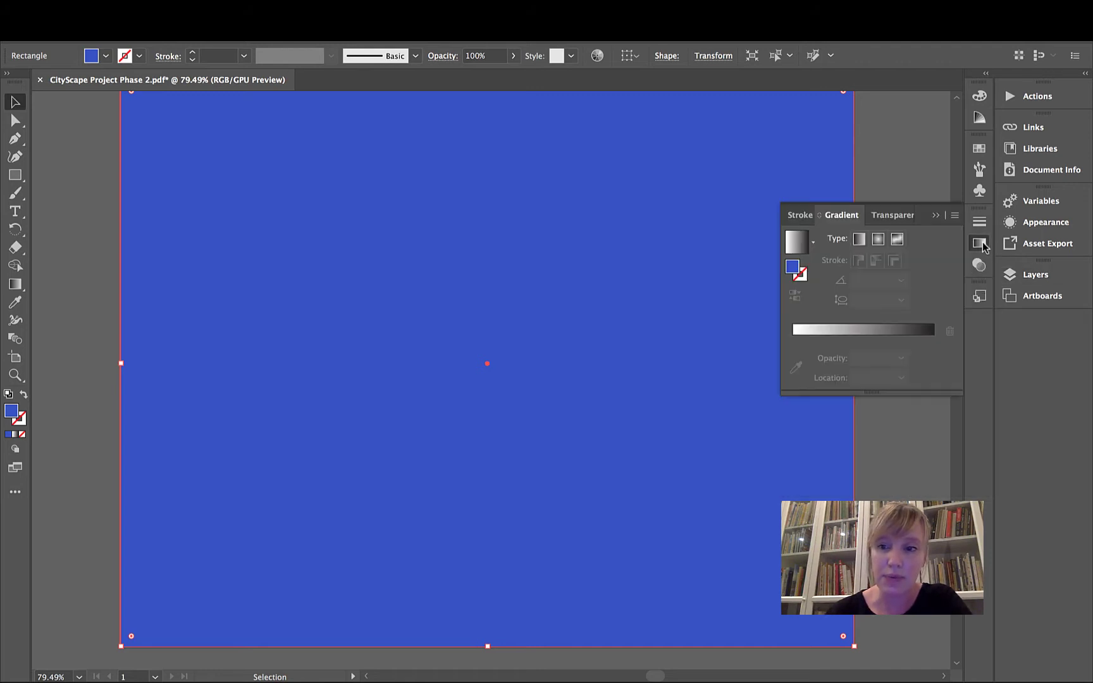
click(844, 226)
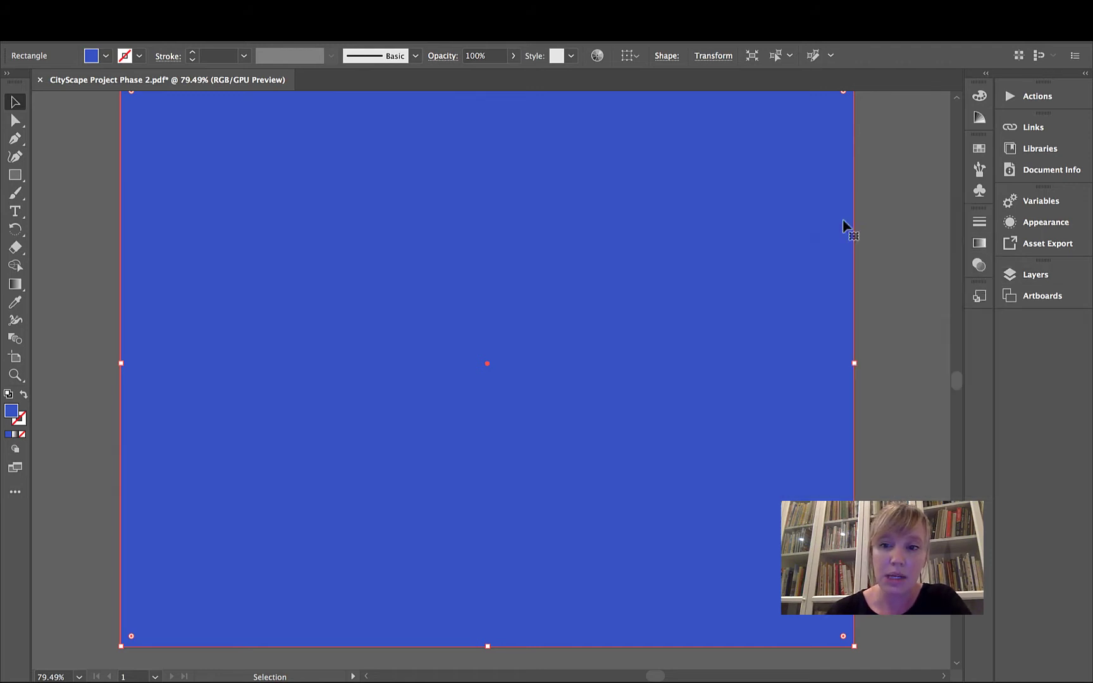
click(979, 243)
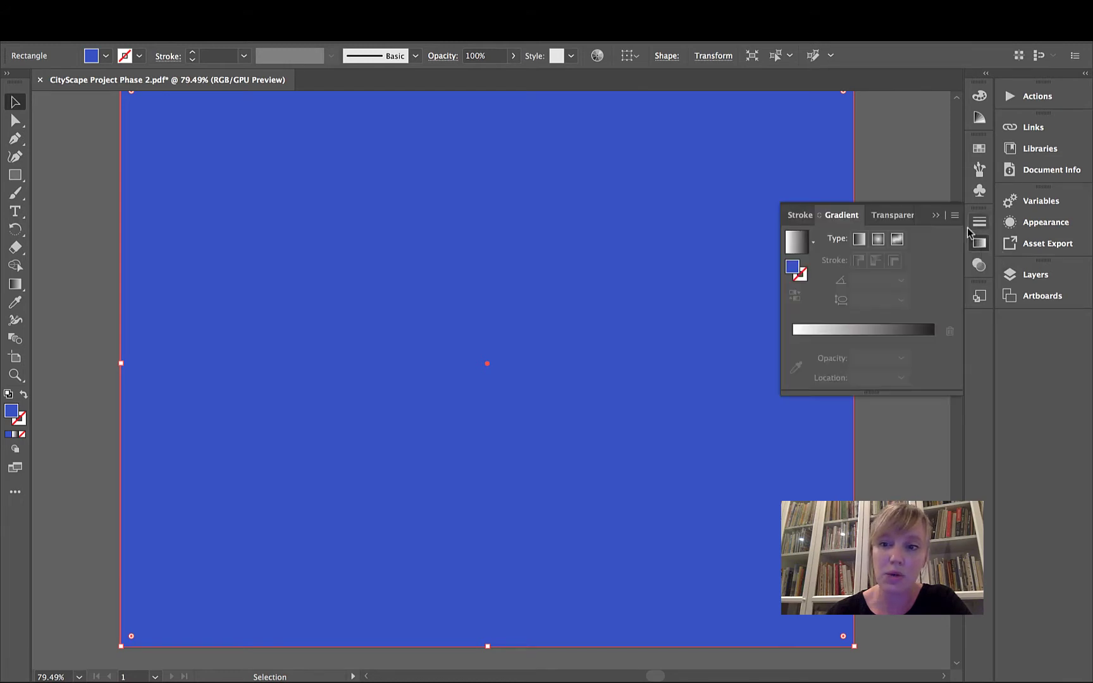
click(935, 215)
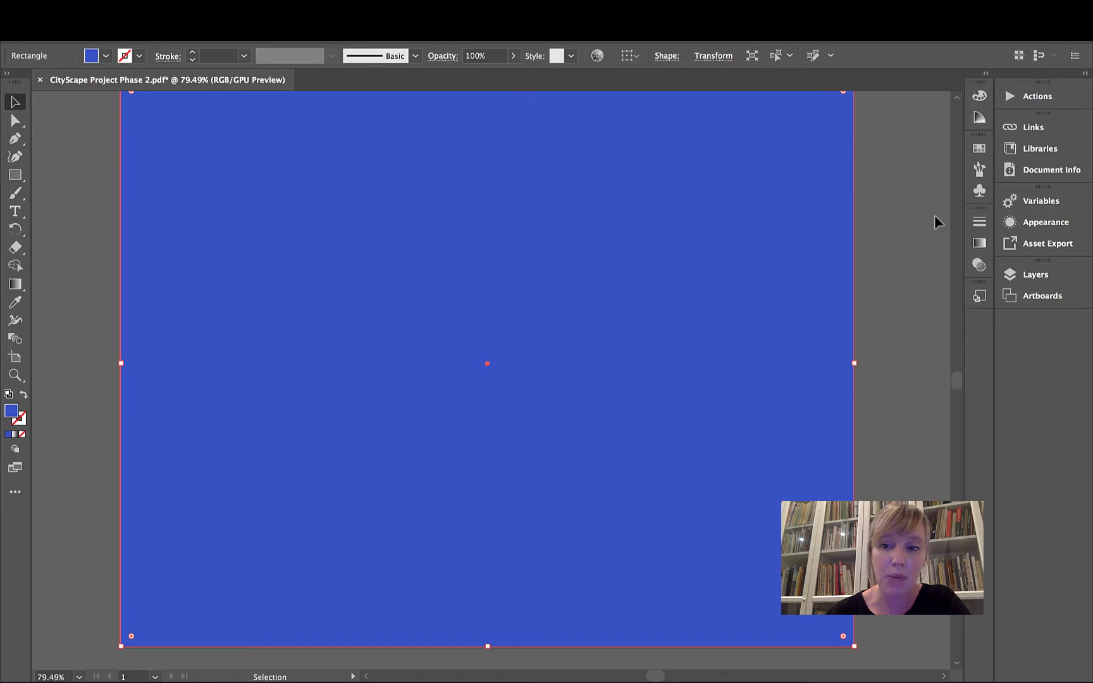
click(981, 244)
click(800, 242)
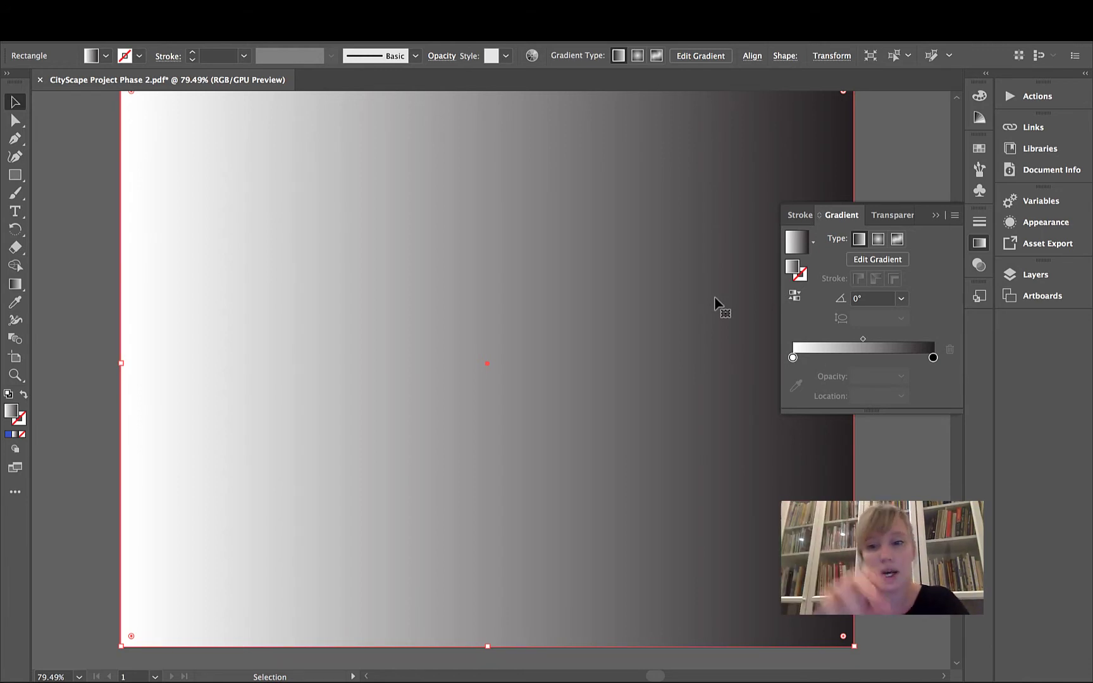
click(902, 299)
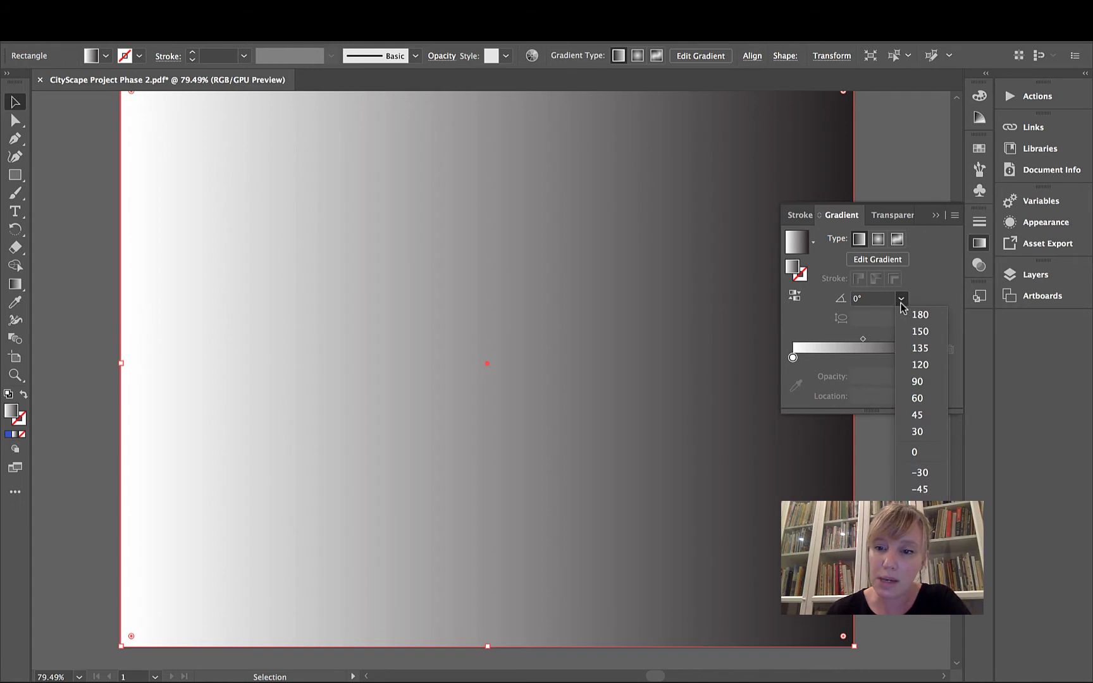
click(923, 387)
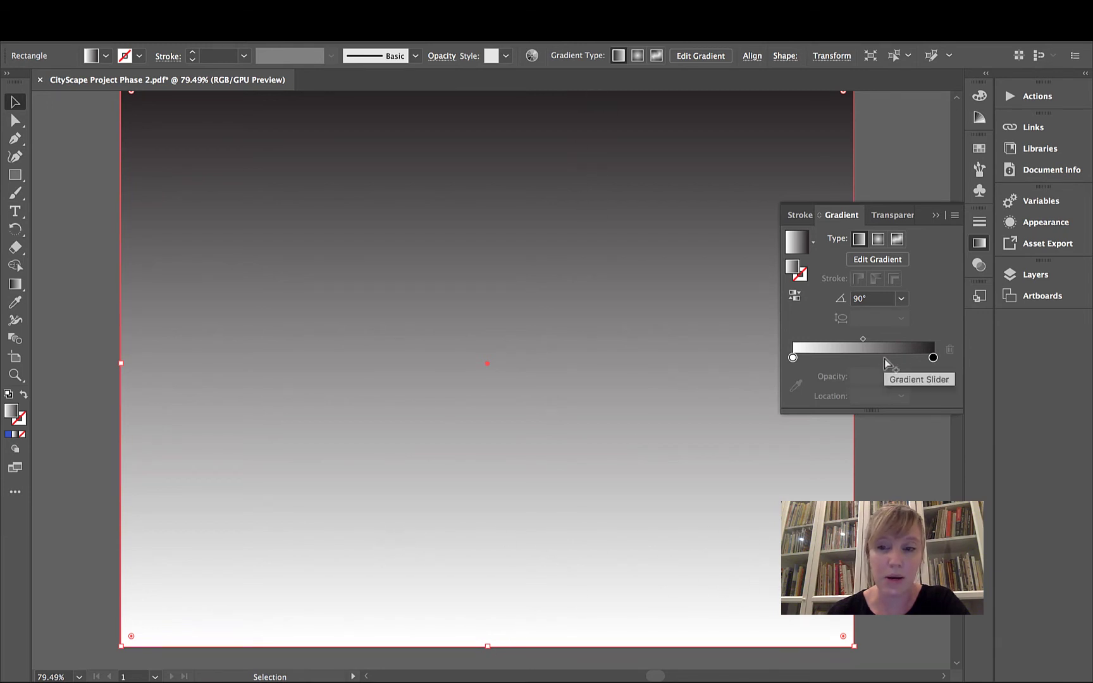
- Change the white gradient stop to orange D48E00 in RGB mode, brightening its red value
double_click(793, 358)
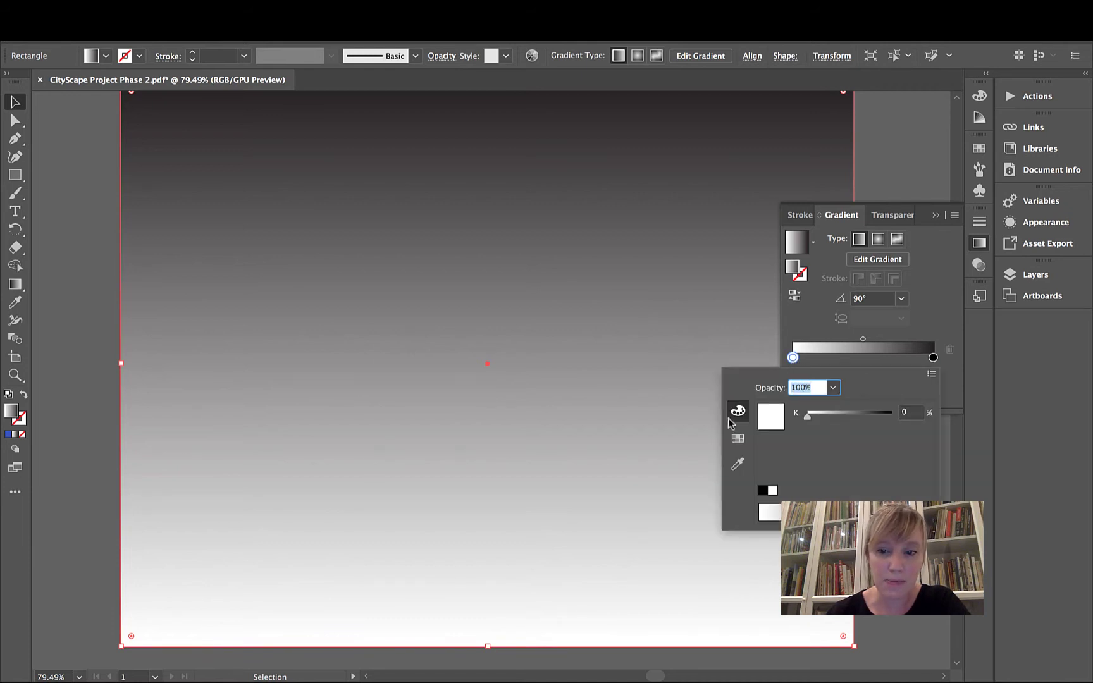
click(738, 440)
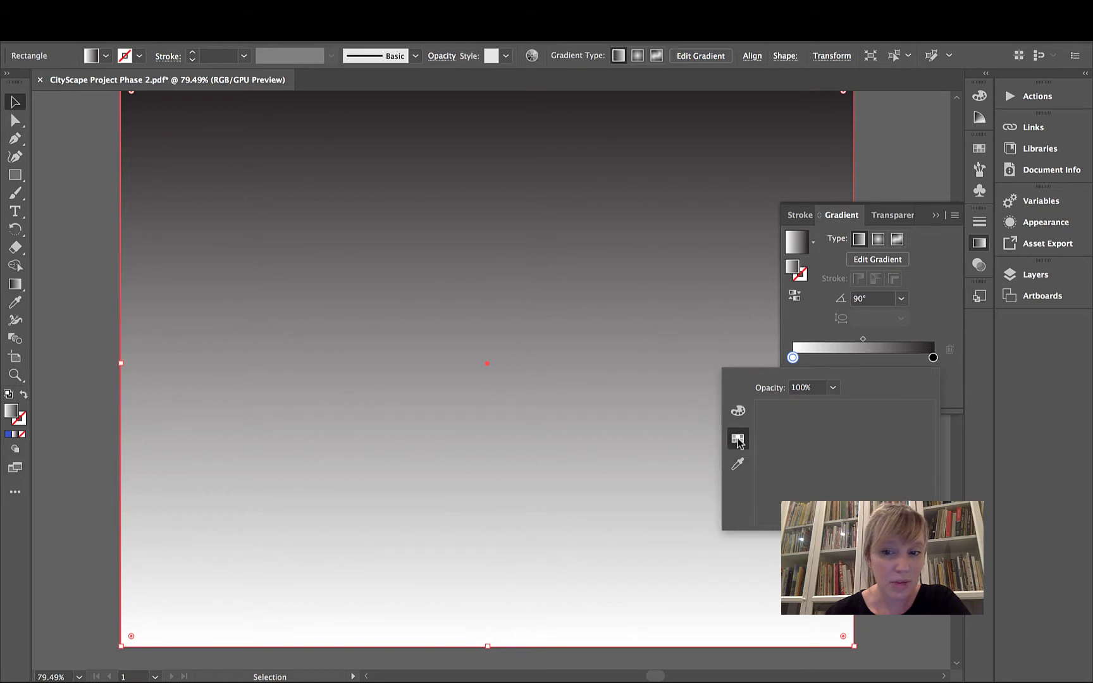
click(738, 409)
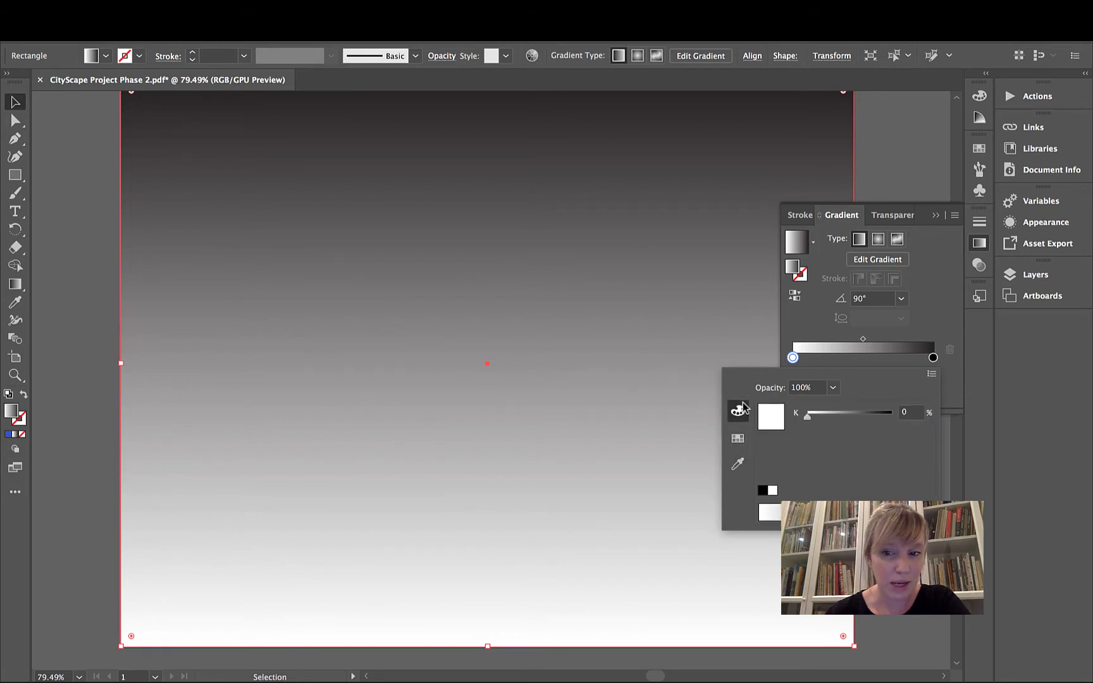
click(931, 376)
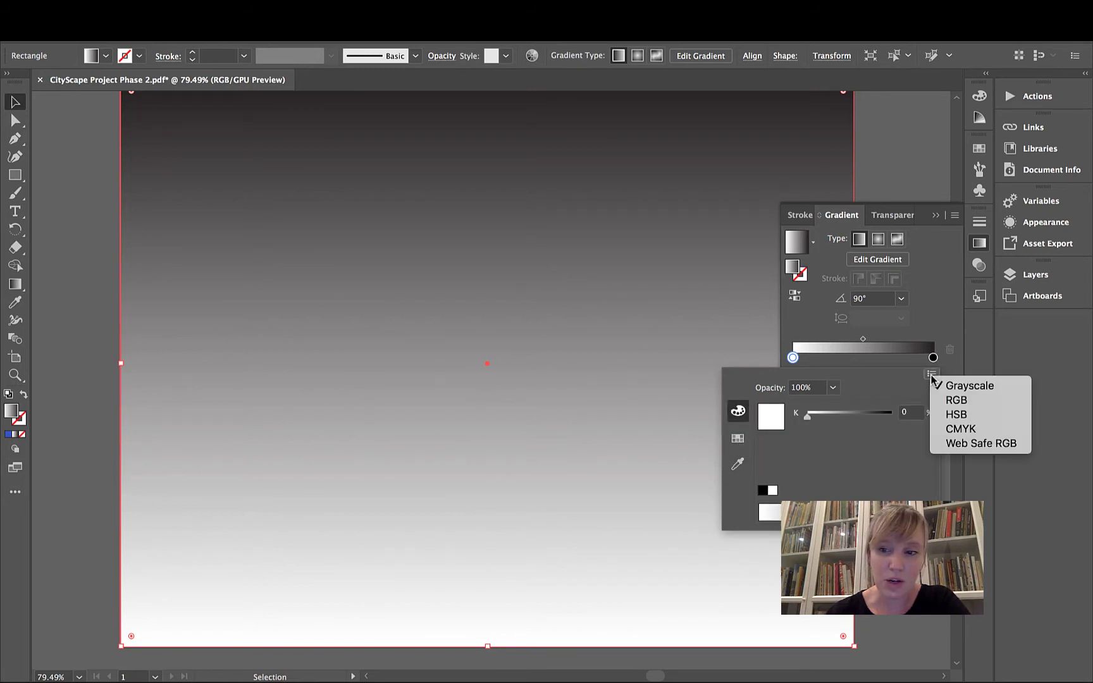
click(951, 400)
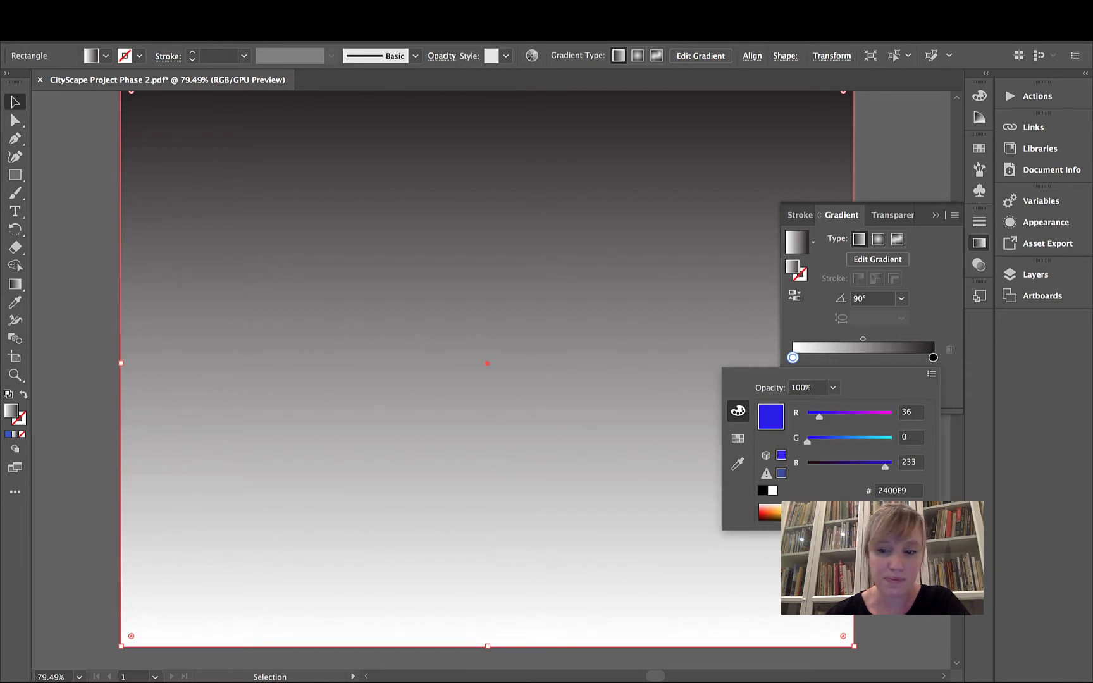
click(867, 514)
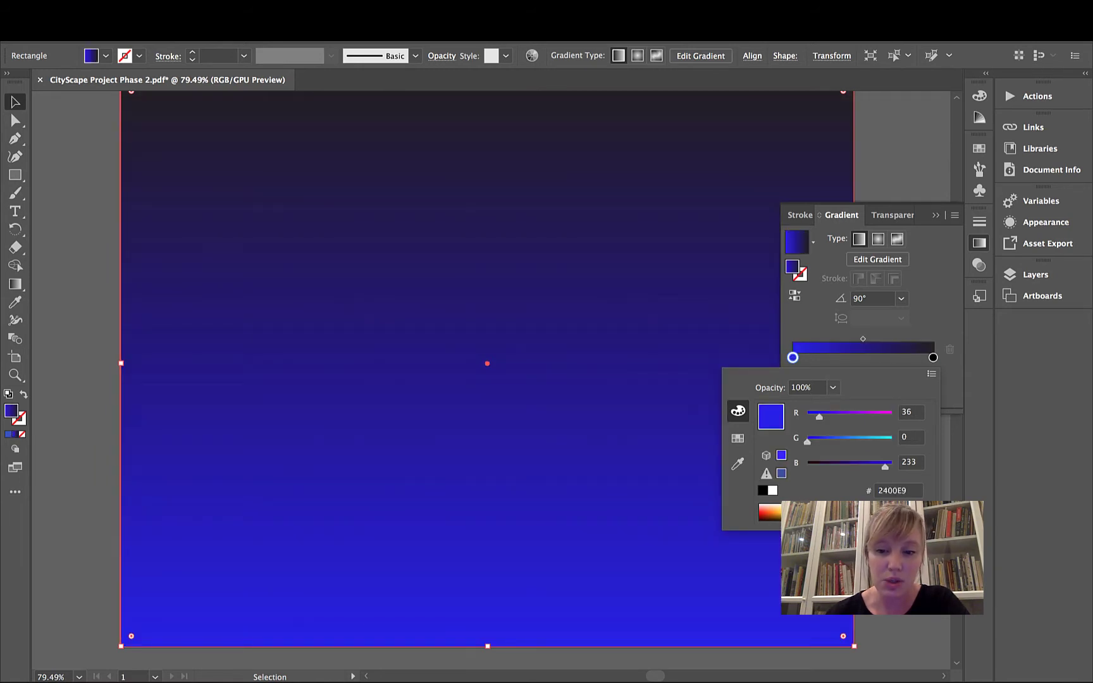
click(780, 515)
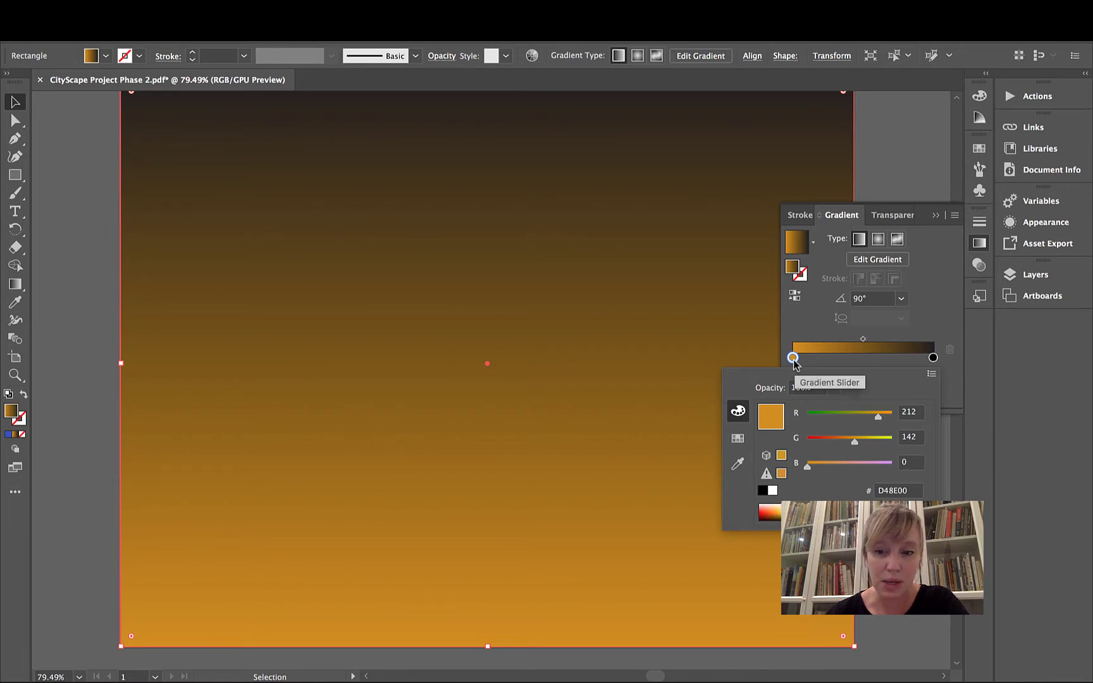
drag(879, 418, 892, 421)
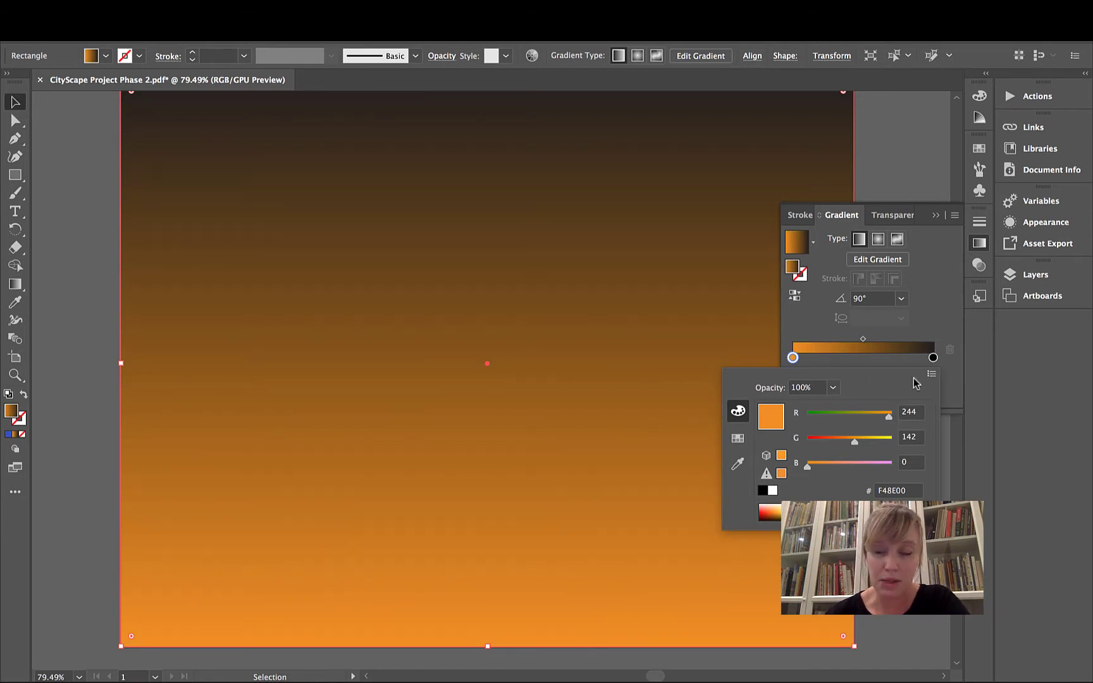
- Set the black gradient stop to blue 0013D4 and shift the midpoint so blue covers more sky
double_click(934, 357)
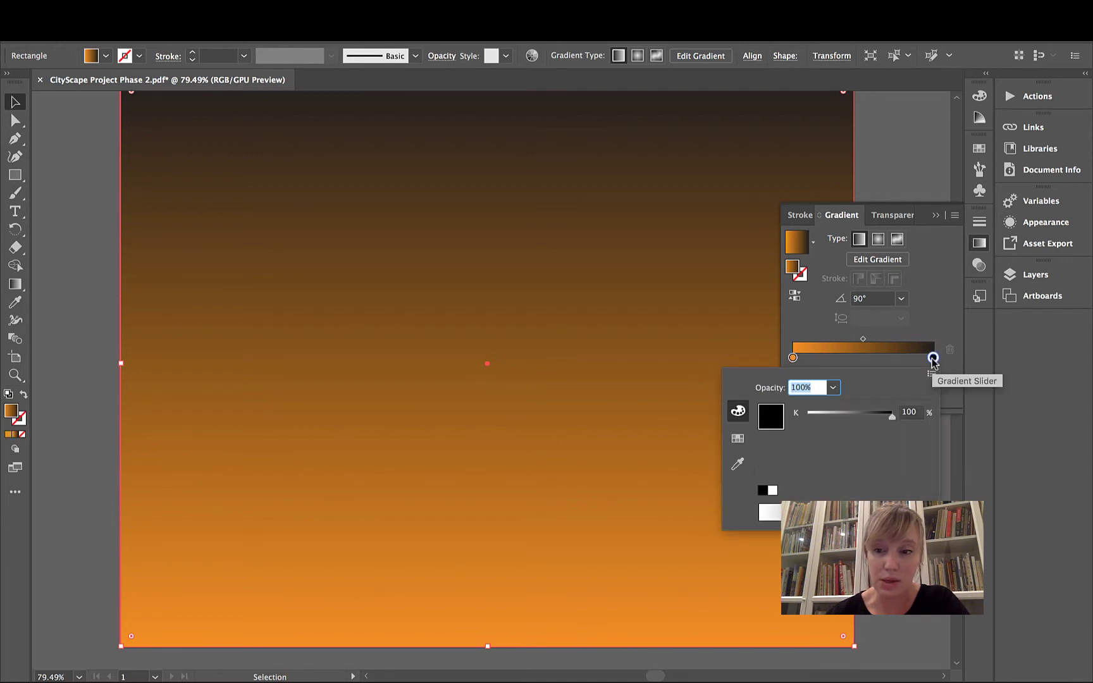
click(932, 375)
click(941, 403)
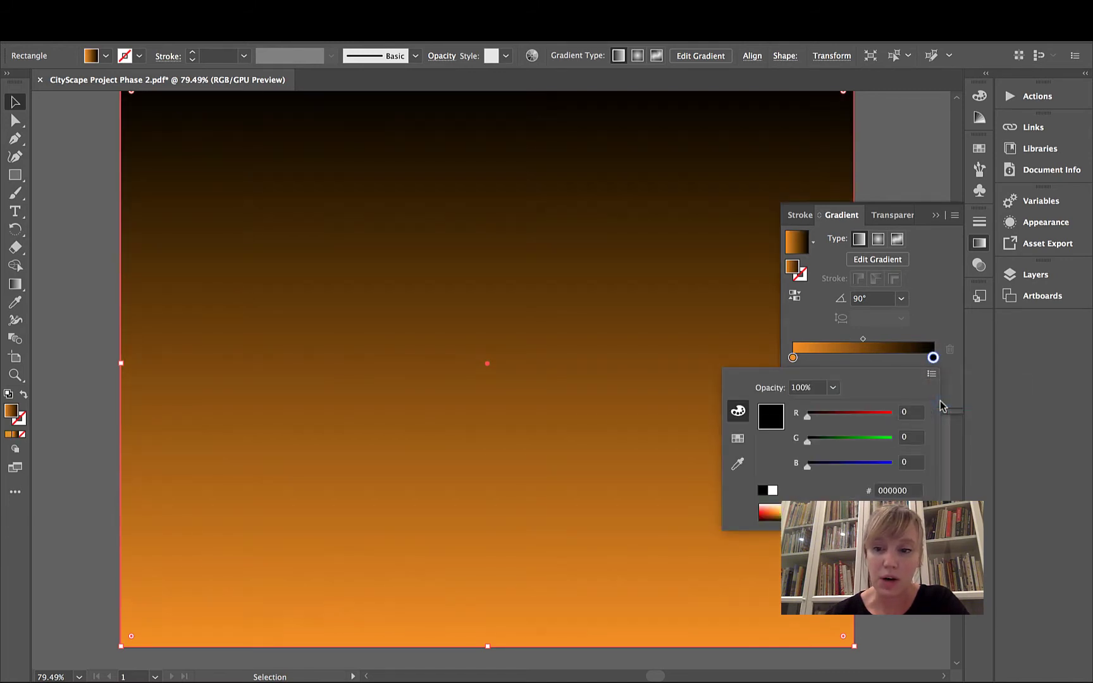
text(0013D4)
key(Return)
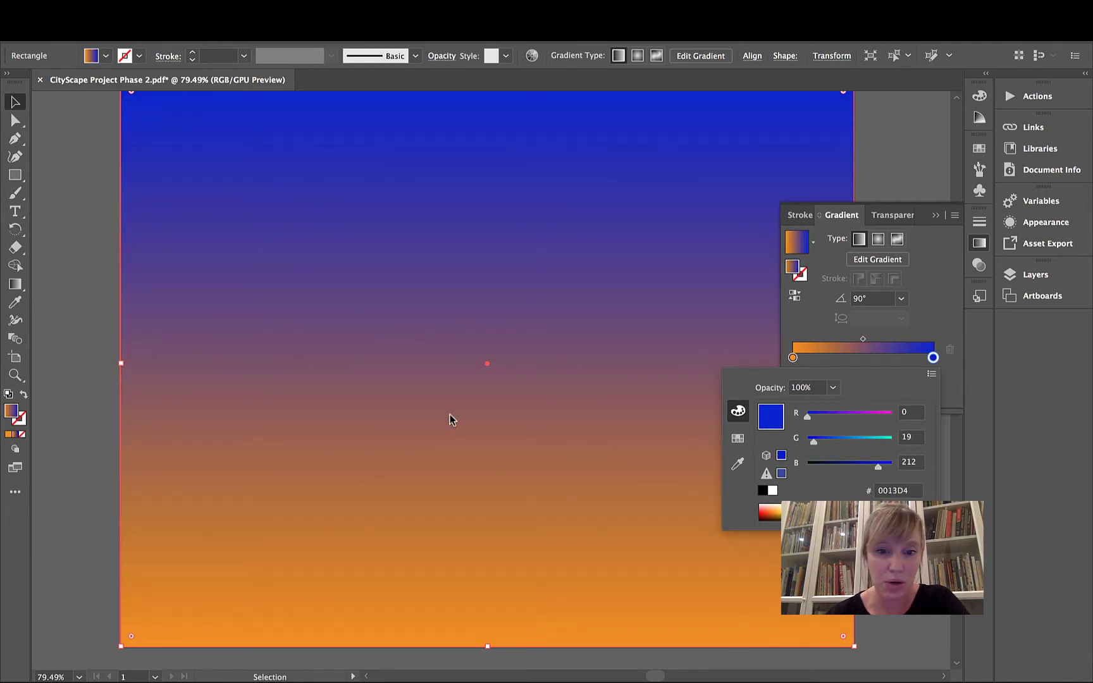
click(932, 374)
click(933, 306)
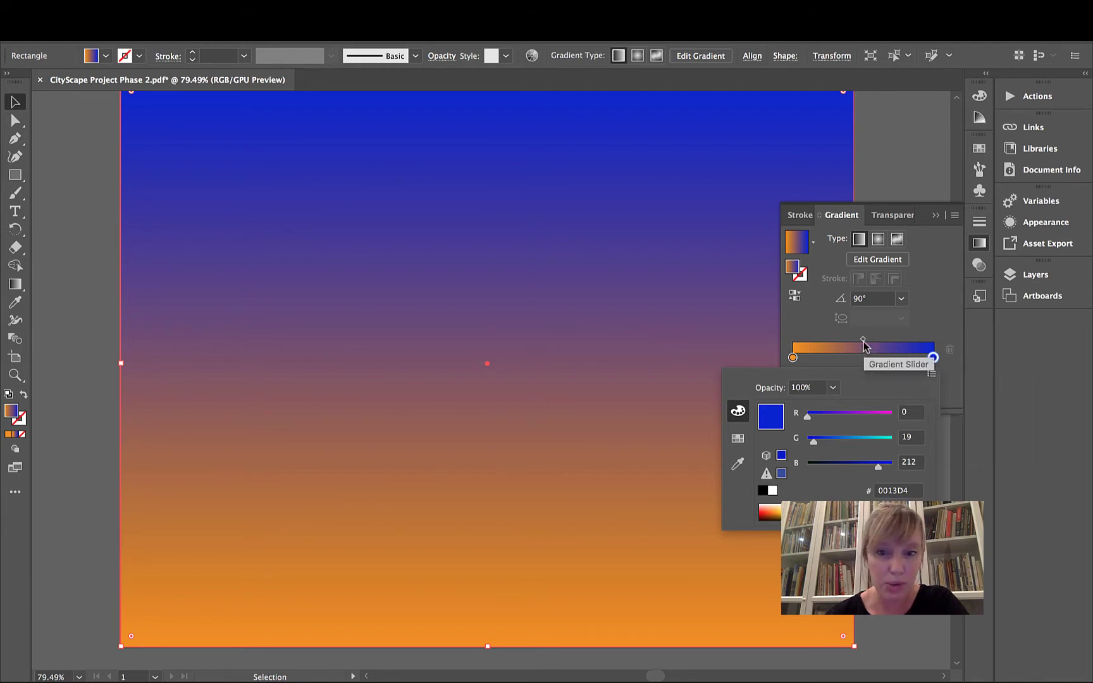
key(Escape)
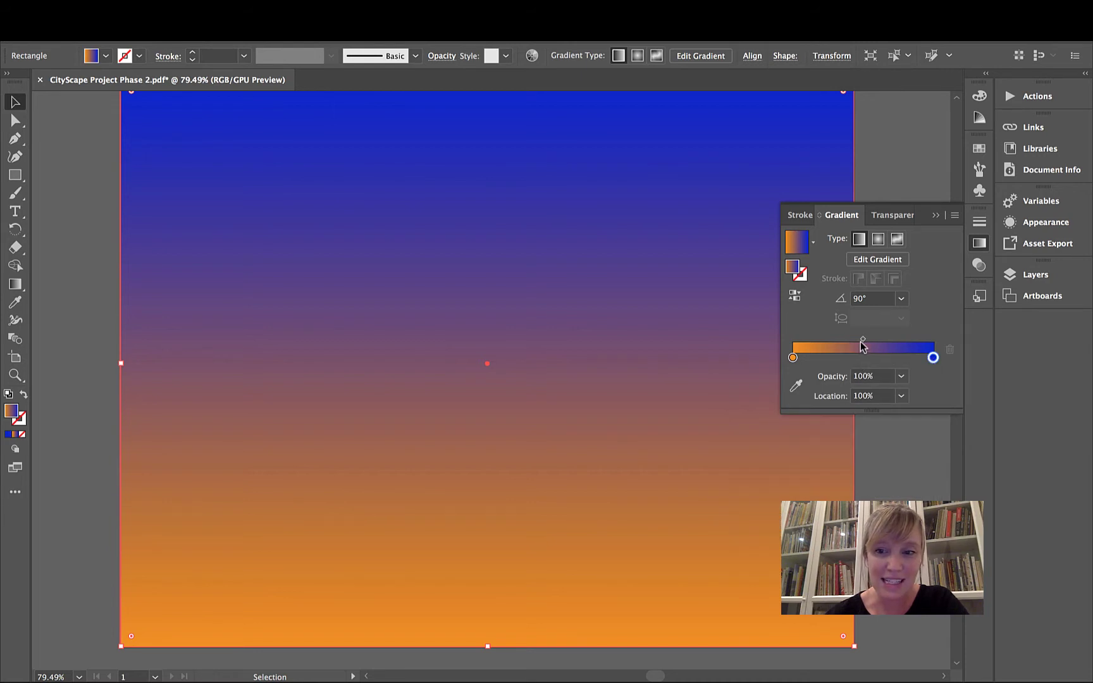
drag(862, 342, 829, 344)
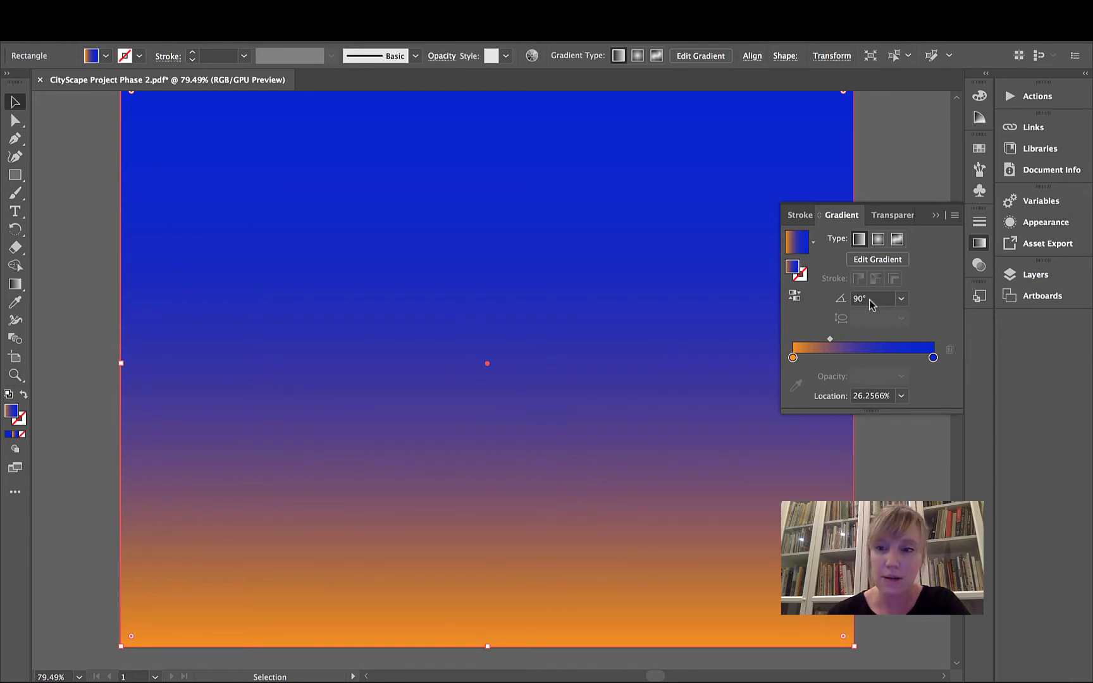
- Show Layer 1's buildings again over the orange-to-blue sky
click(982, 220)
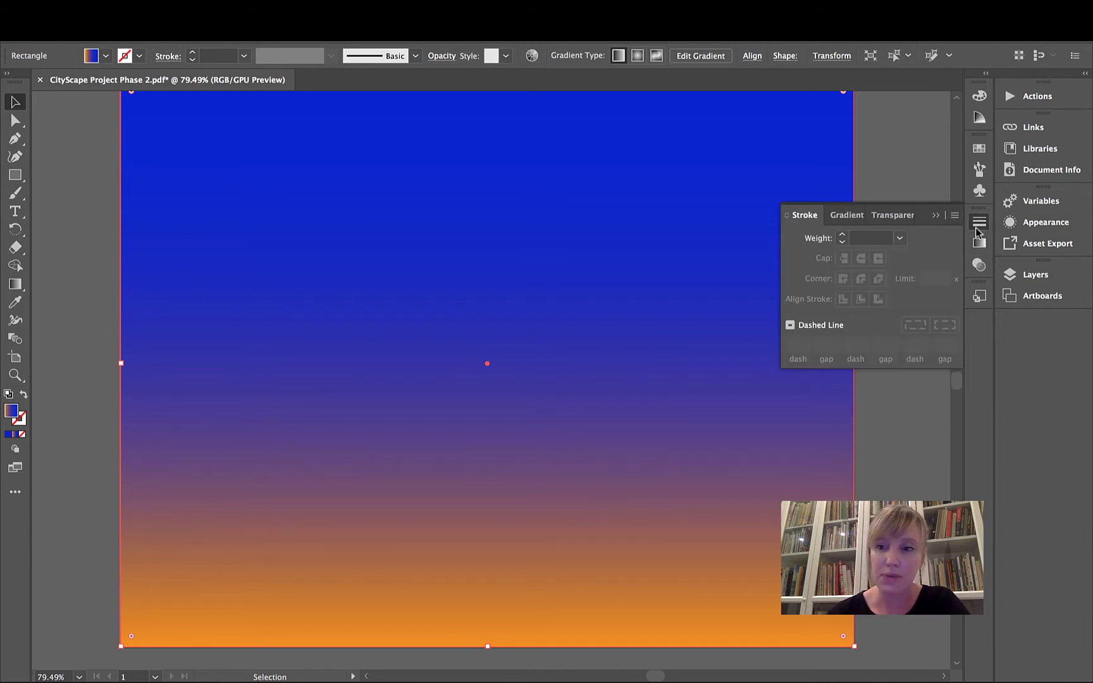
click(1036, 275)
click(792, 291)
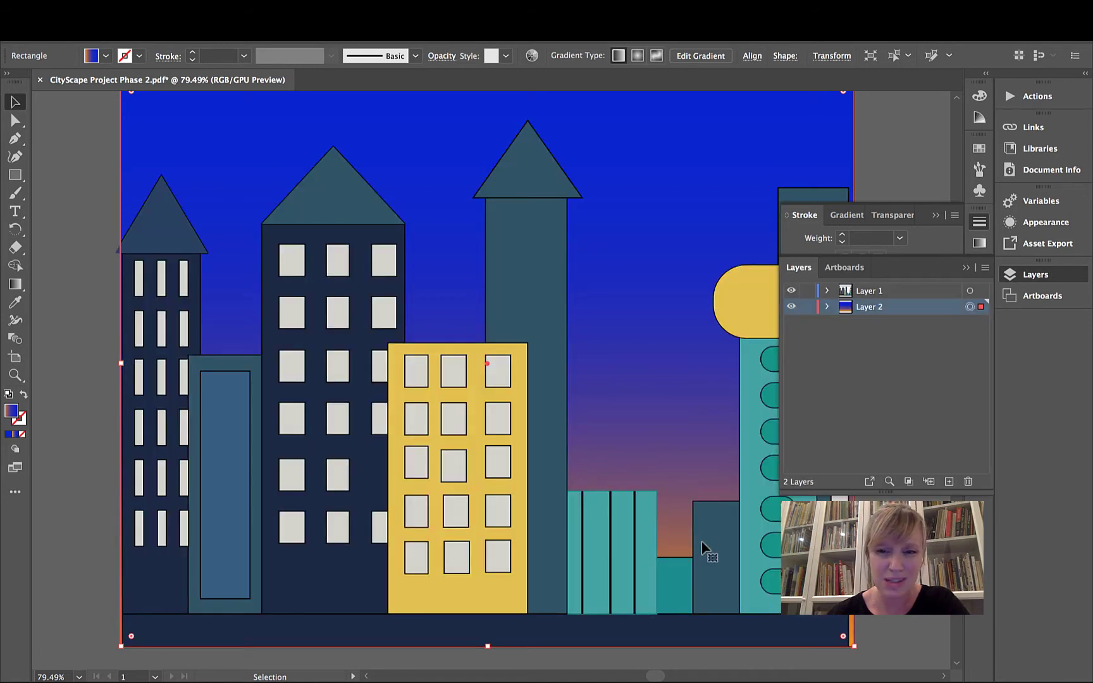
- Hide the buildings and add a pink FF2A95 stop mid-gradient, adjusting the orange-pink midpoint
click(792, 292)
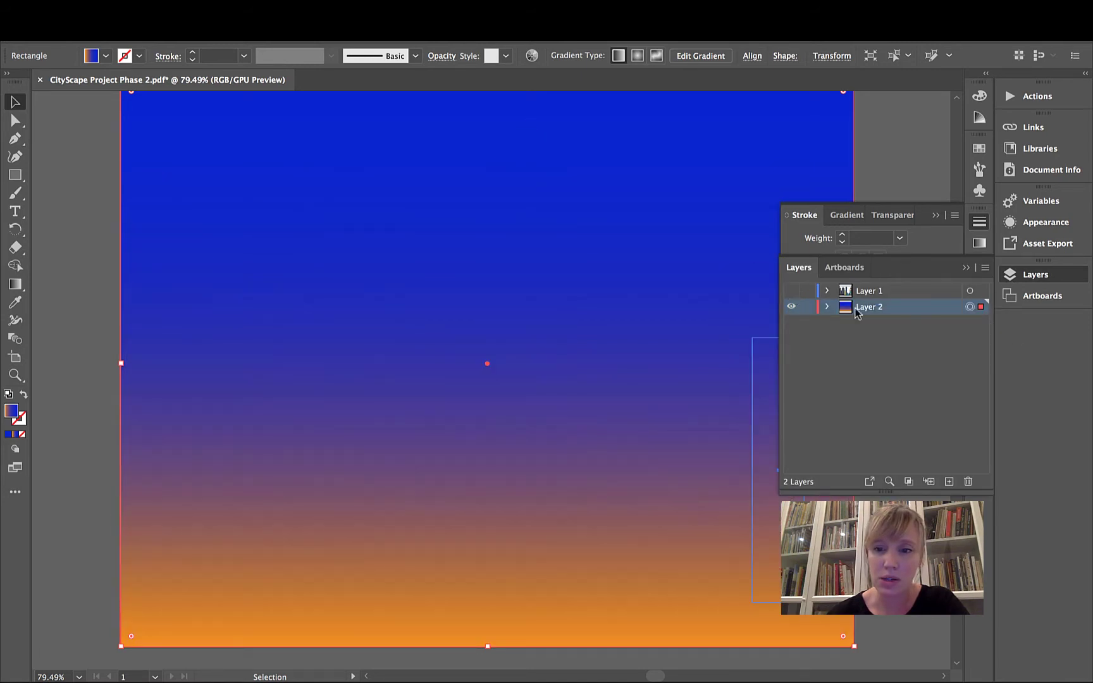
click(980, 243)
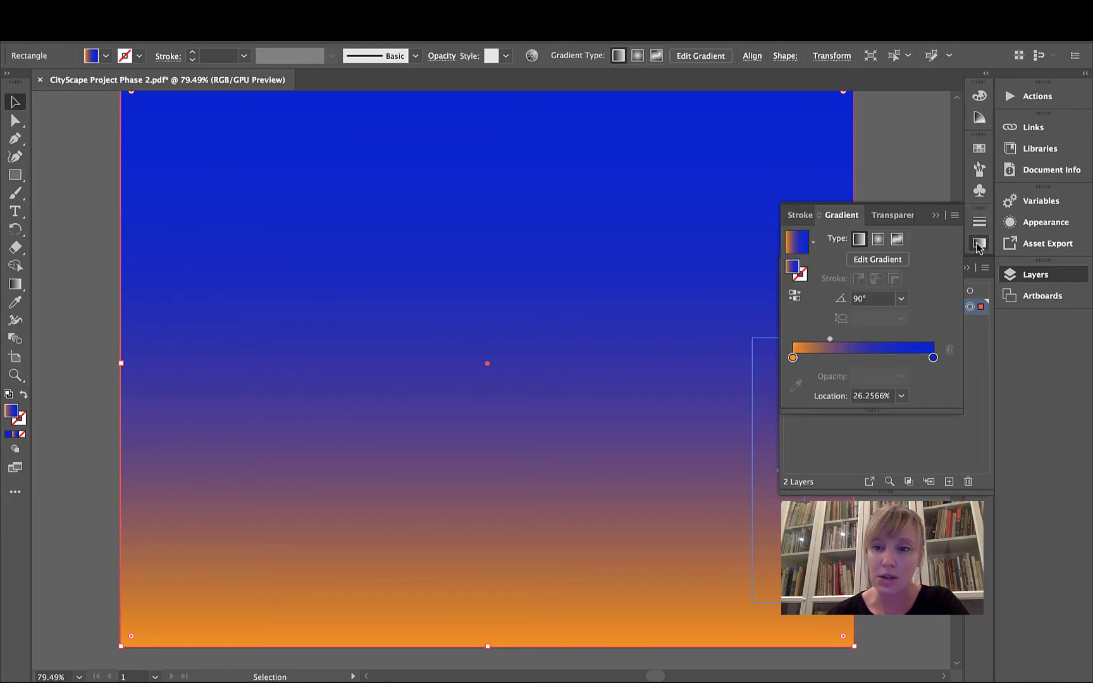
drag(831, 337, 876, 342)
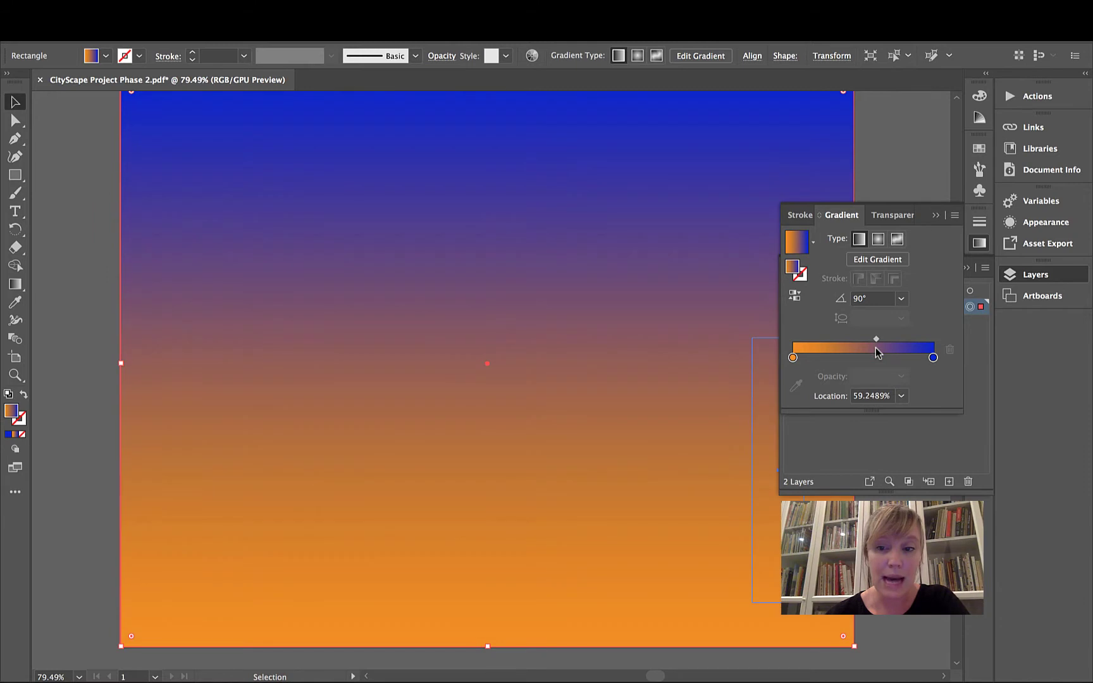
click(798, 359)
drag(799, 359, 856, 360)
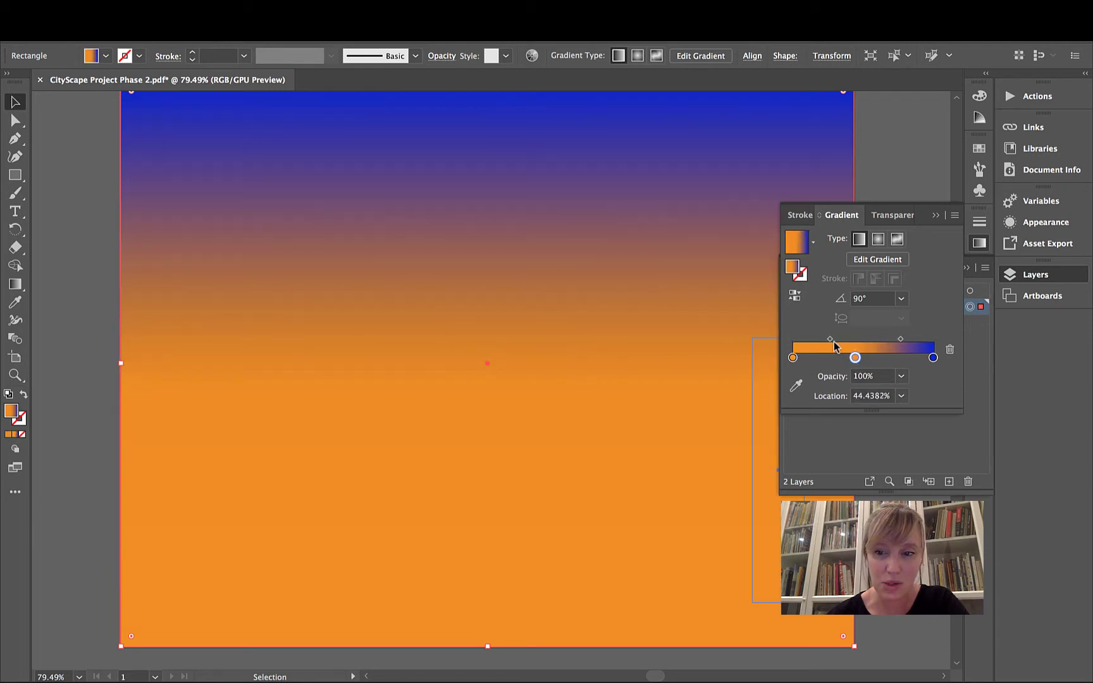
double_click(855, 359)
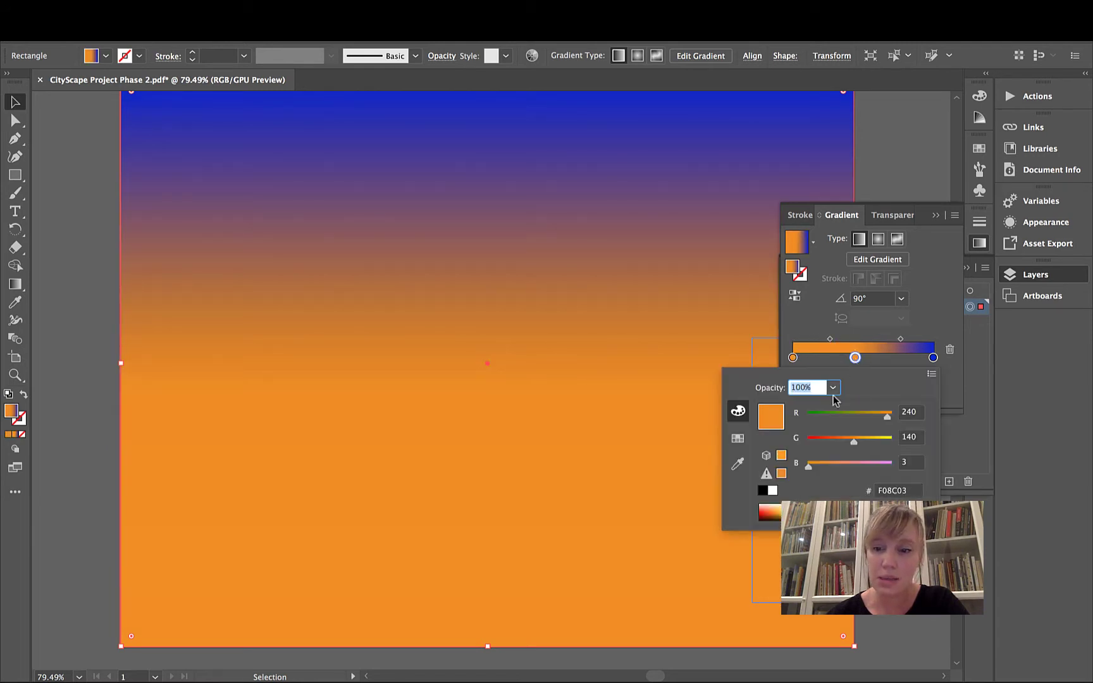
drag(869, 514, 917, 501)
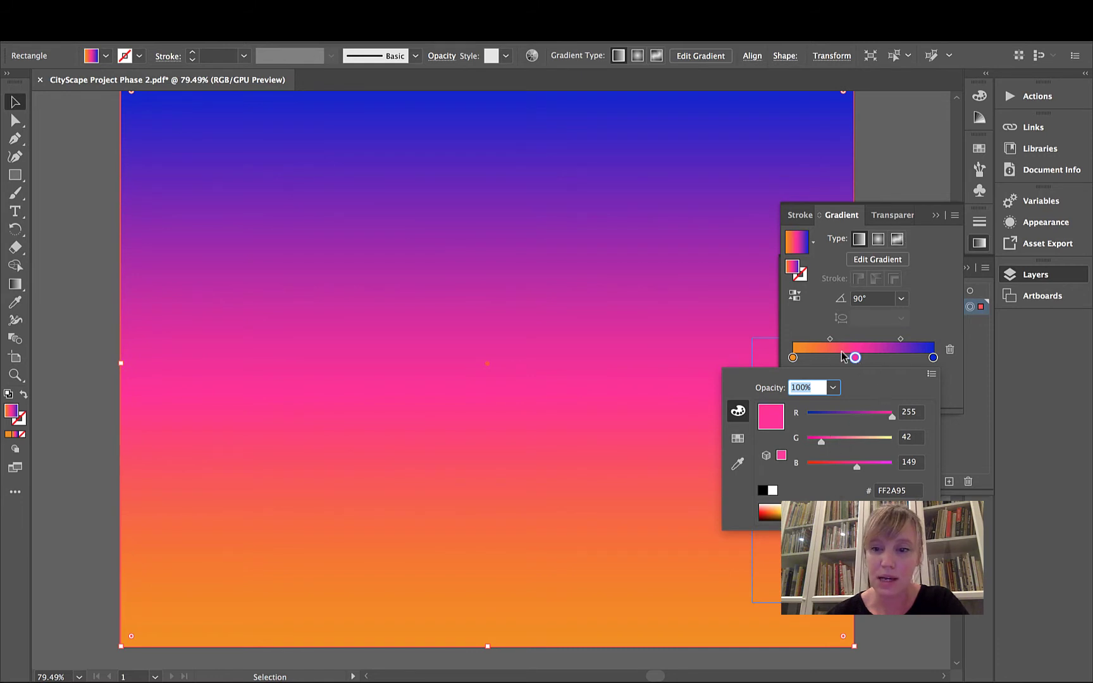
click(832, 343)
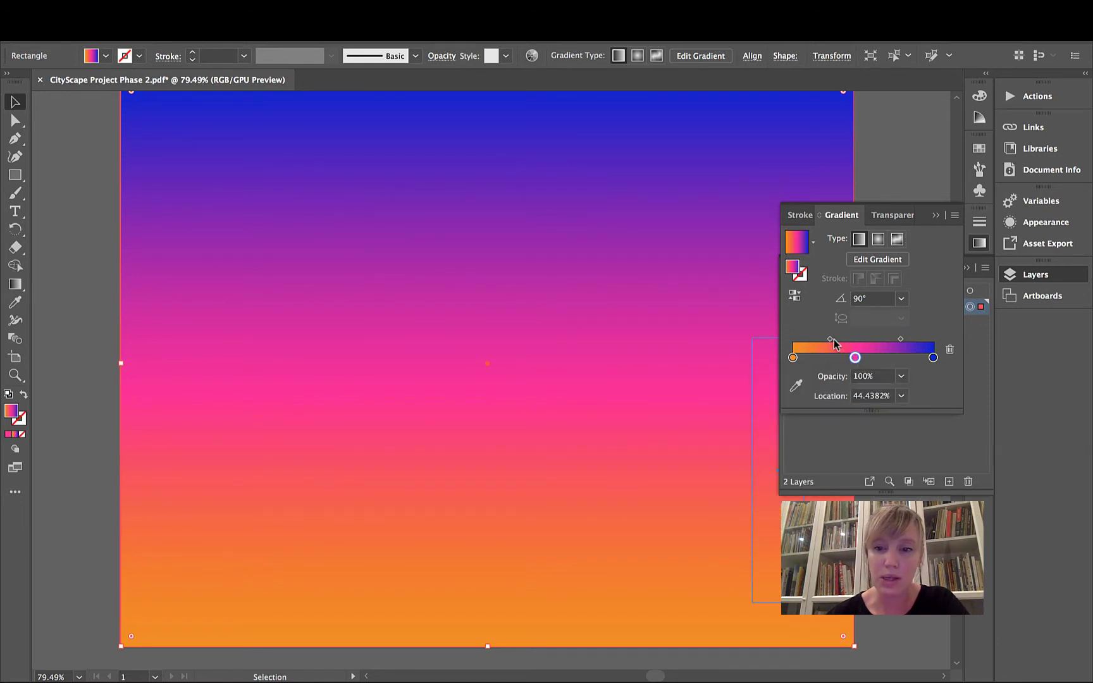
drag(832, 340, 837, 340)
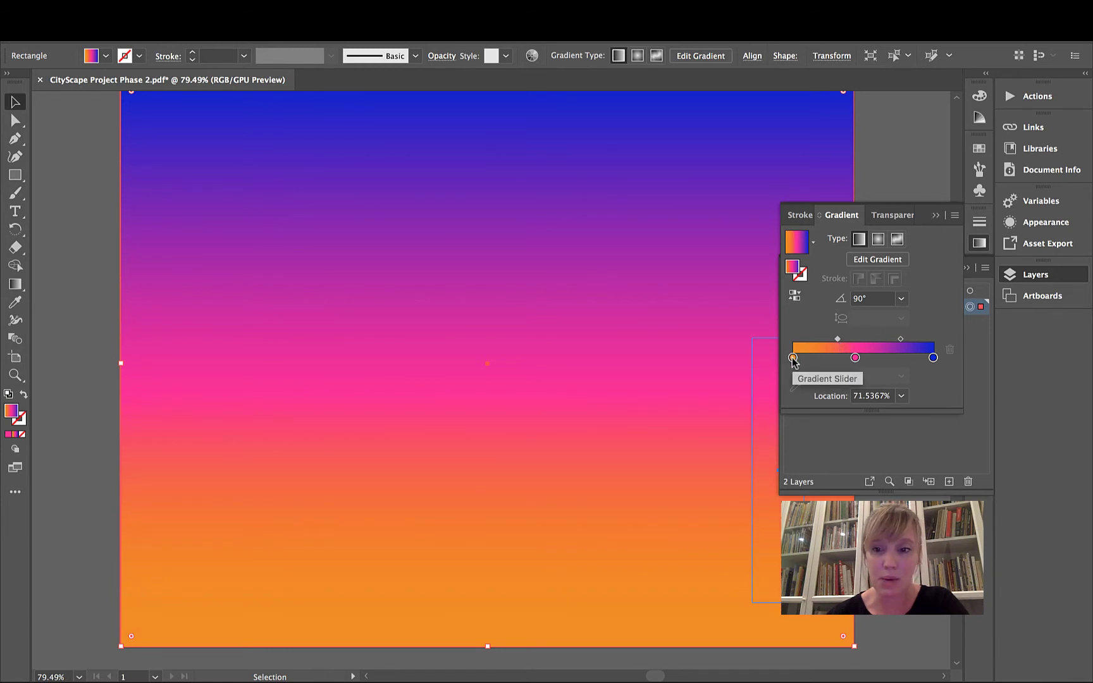
- Add a purple C555FF stop near the blue end of the sky gradient
drag(793, 359, 895, 359)
double_click(896, 358)
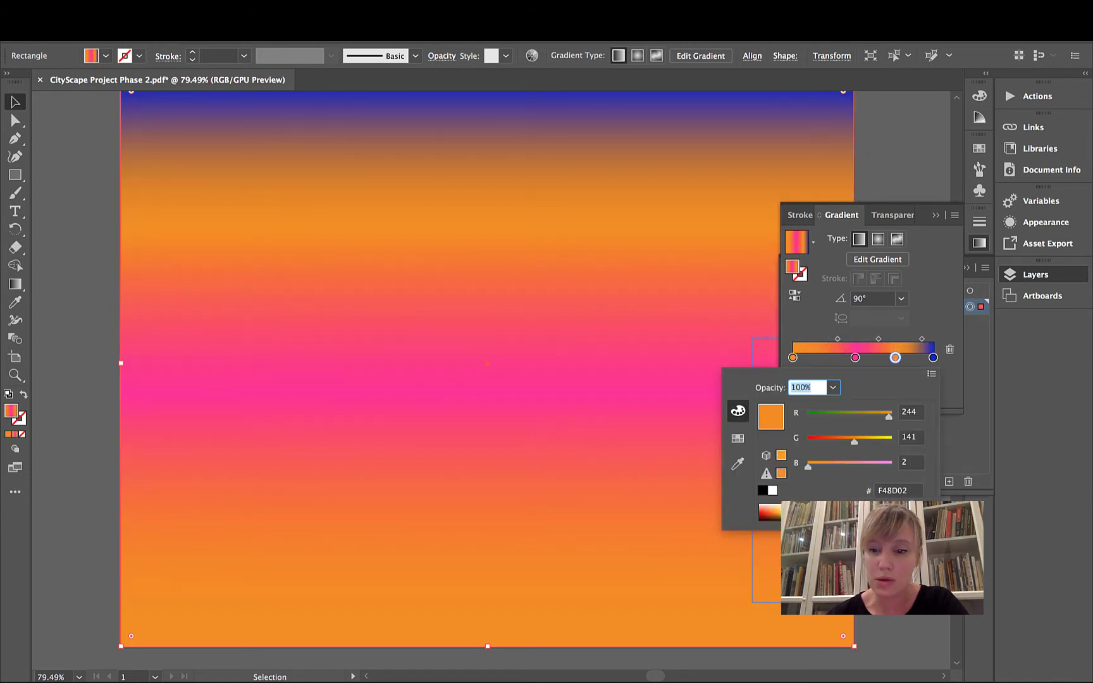
click(893, 491)
text(C555FF)
key(Return)
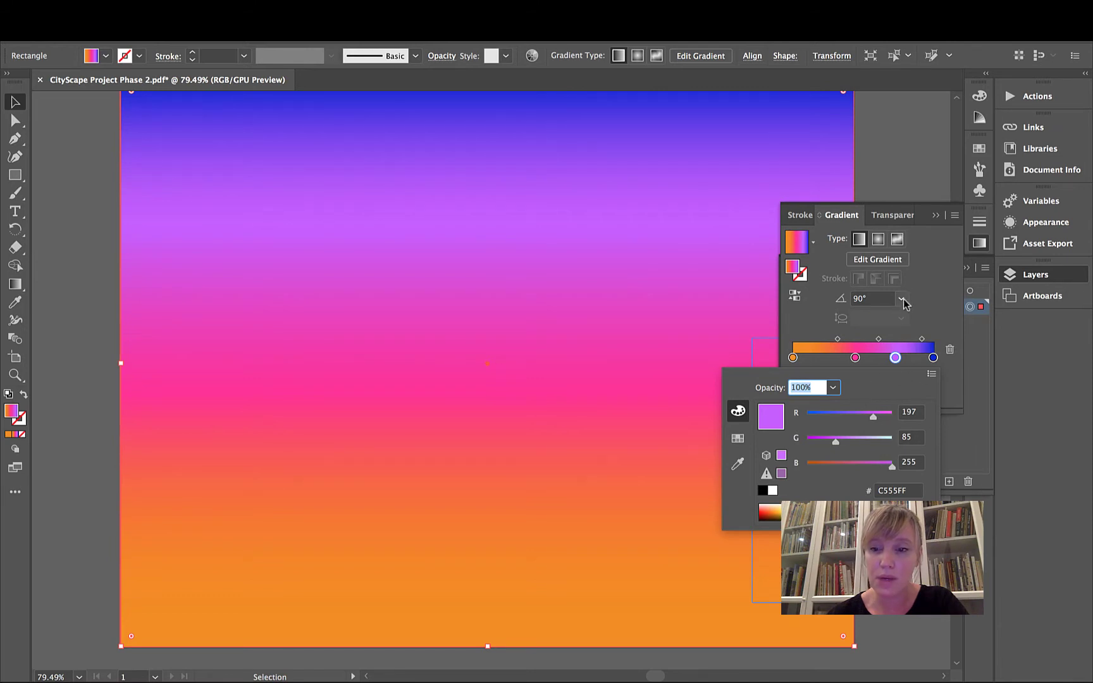
click(934, 216)
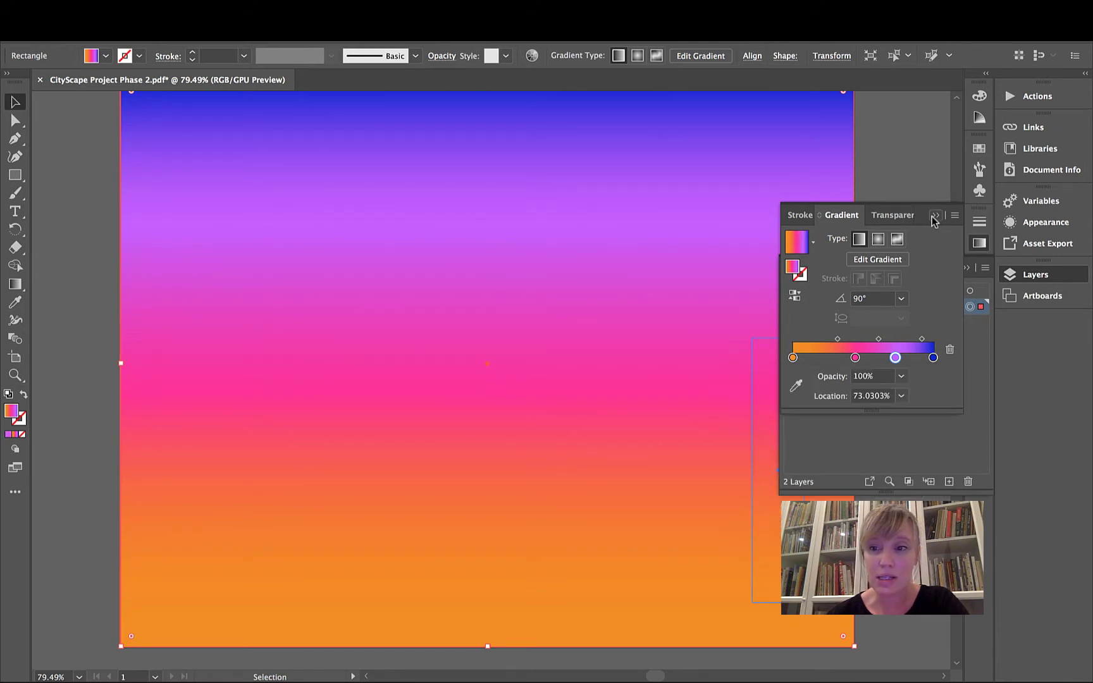
click(934, 216)
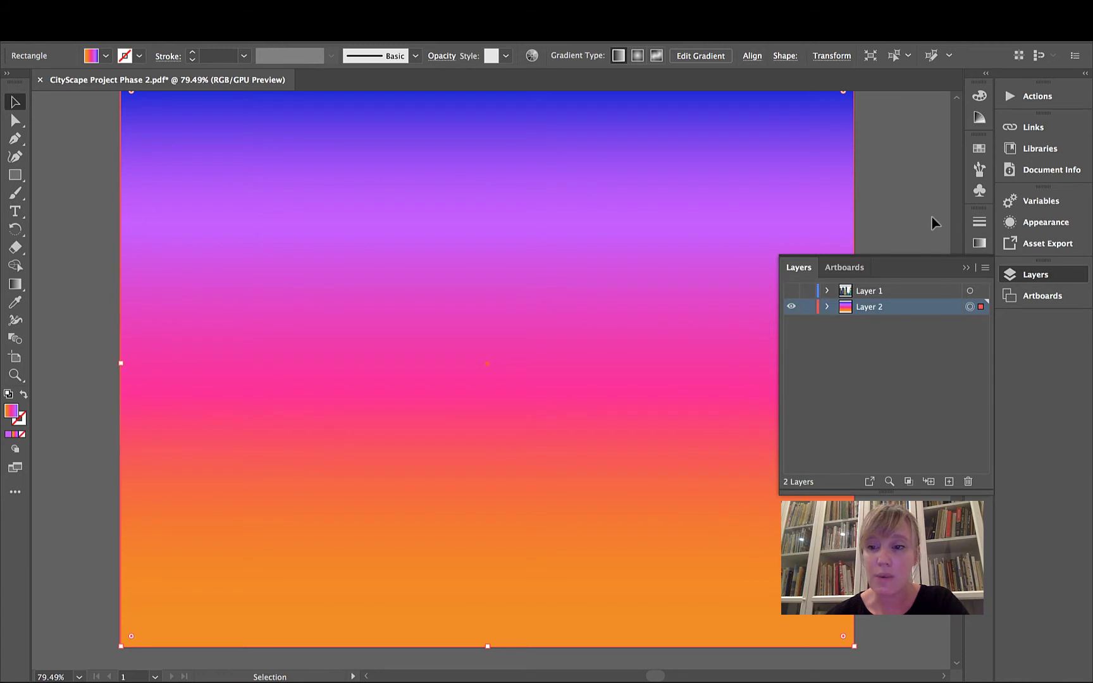
- Briefly show Layer 1's buildings over the sunset sky, then hide them again
click(792, 292)
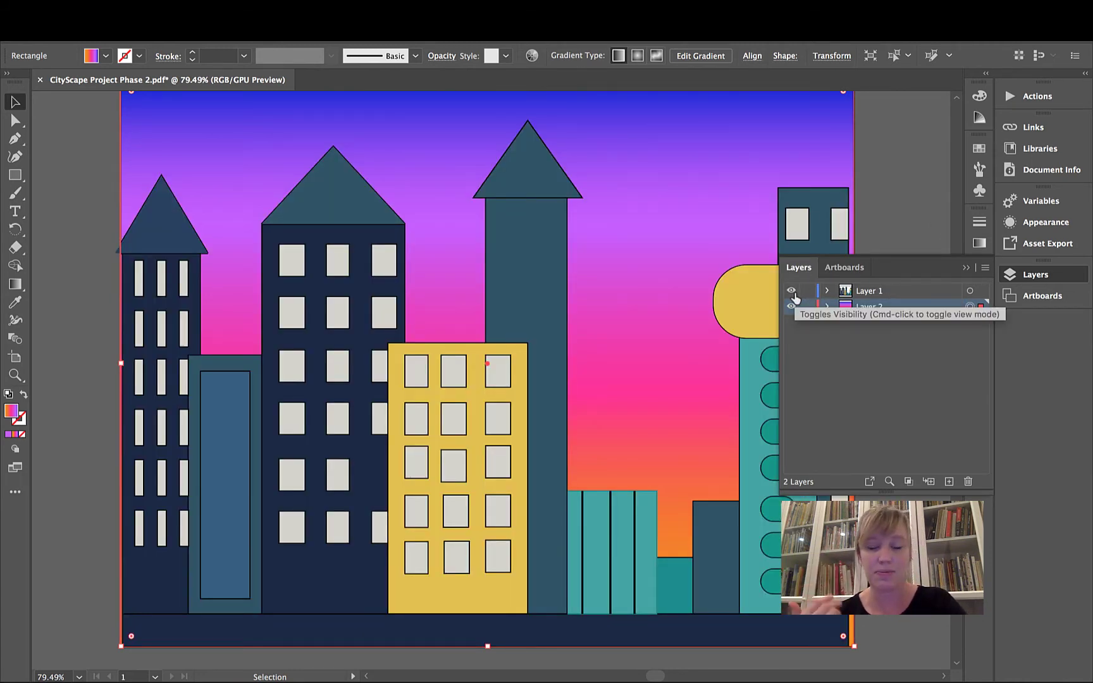
click(794, 292)
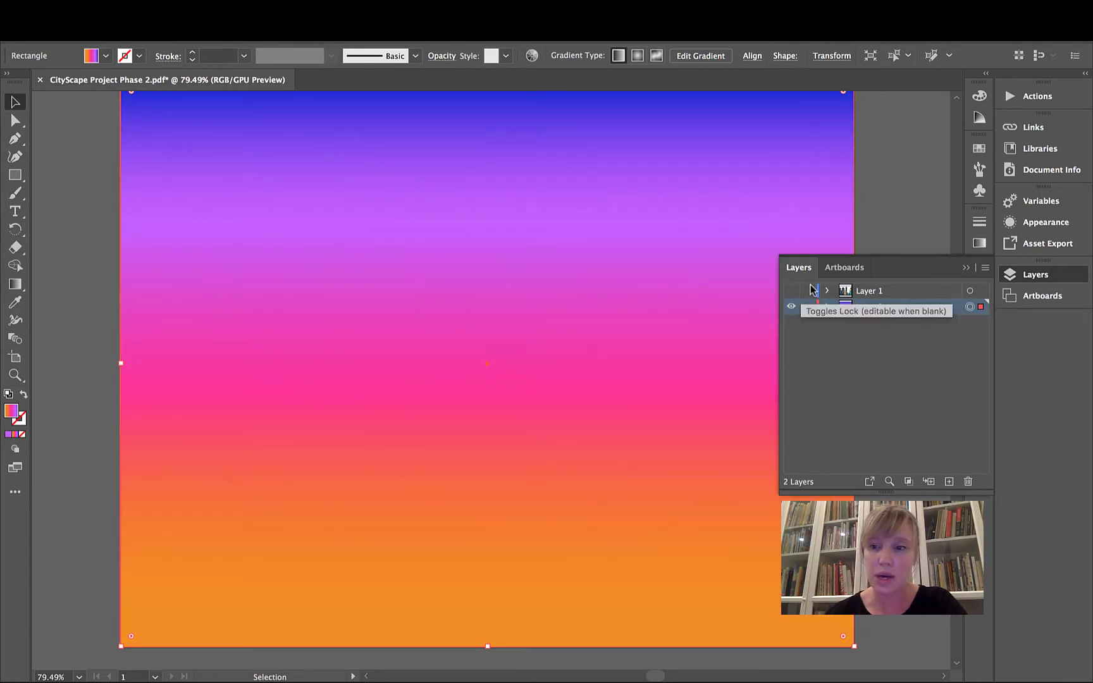
- Switch the sky to a radial gradient and realign the sky rectangle with the artboard
click(980, 244)
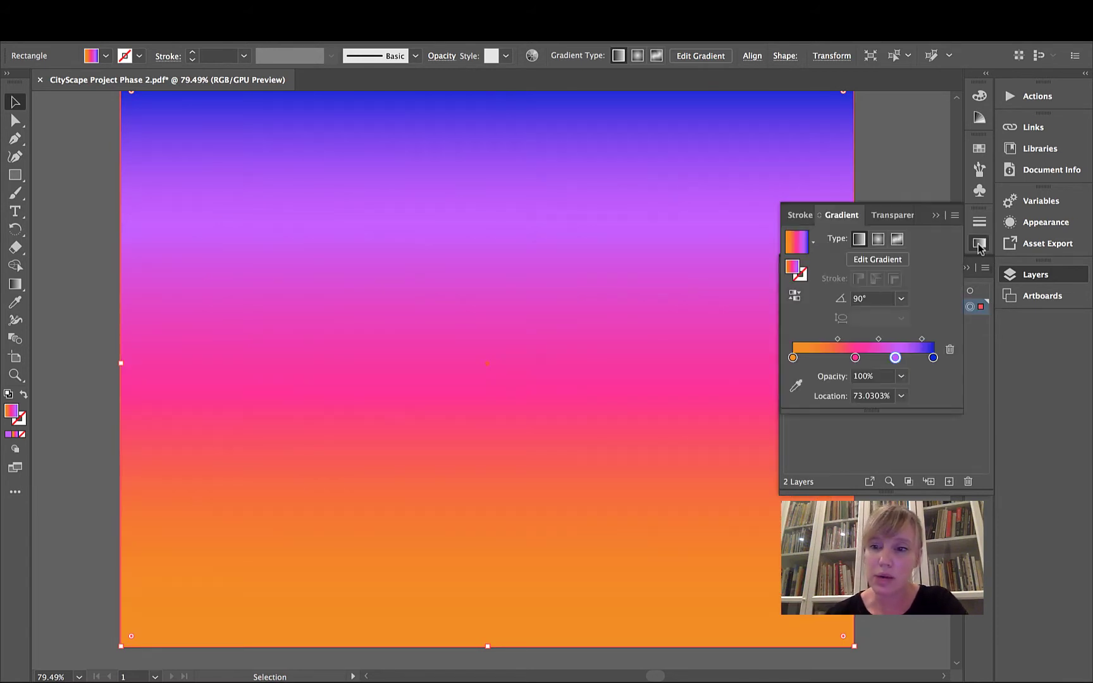
click(879, 240)
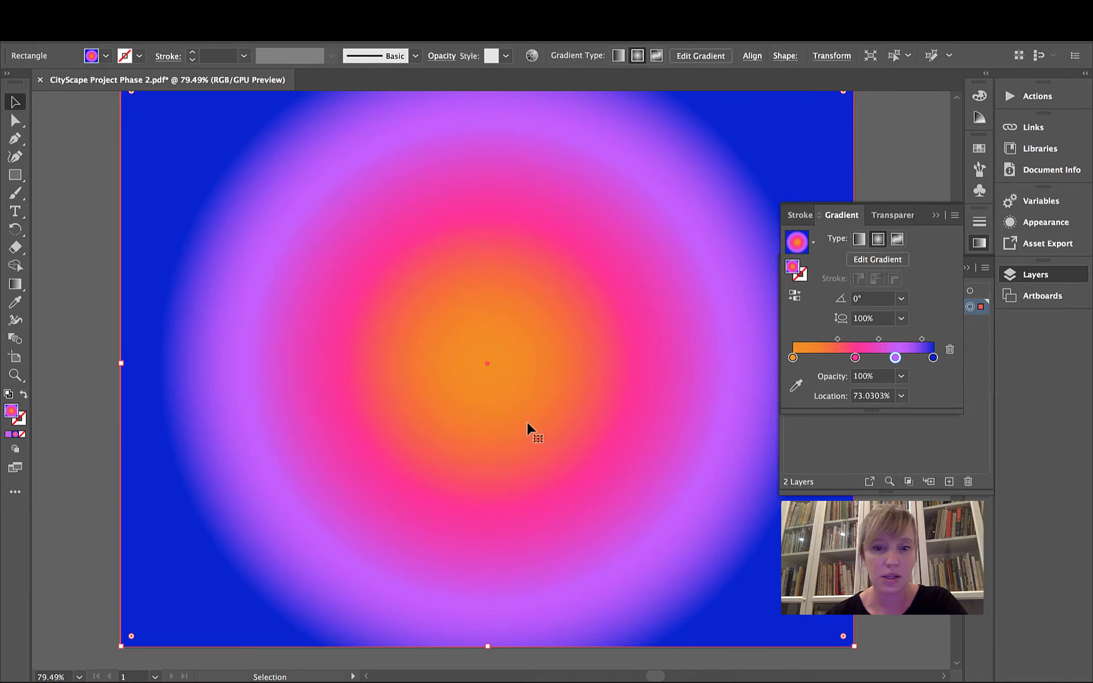
drag(484, 365, 490, 398)
drag(503, 619, 511, 615)
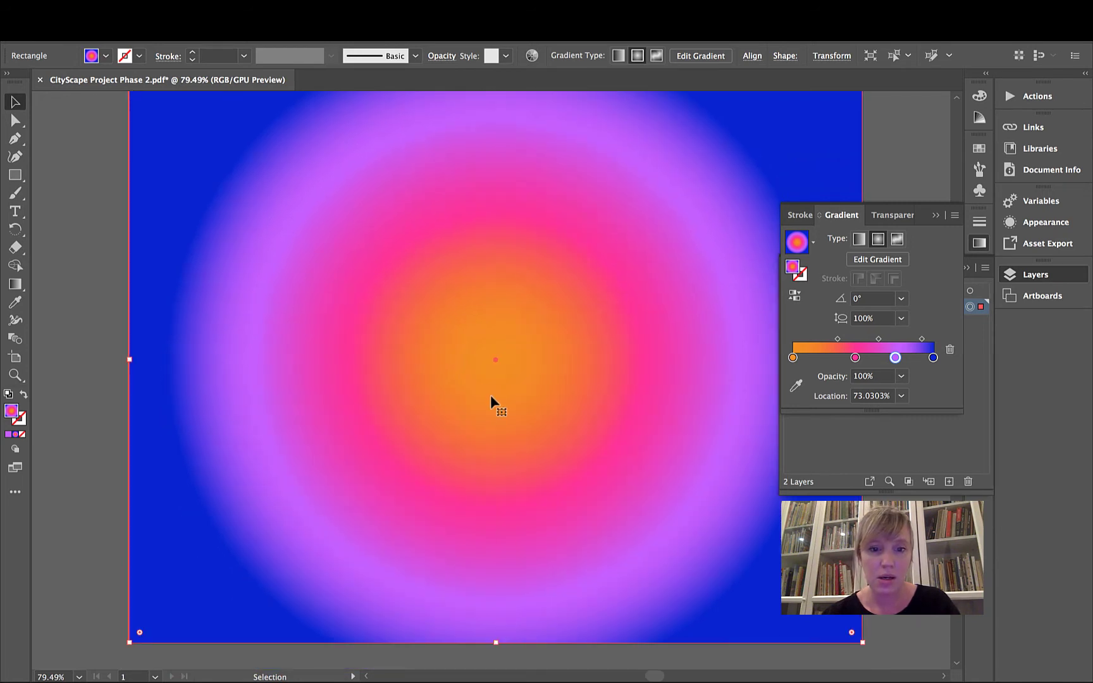
mouse_move(497, 360)
mouse_down()
mouse_move(479, 358)
mouse_move(500, 358)
mouse_up()
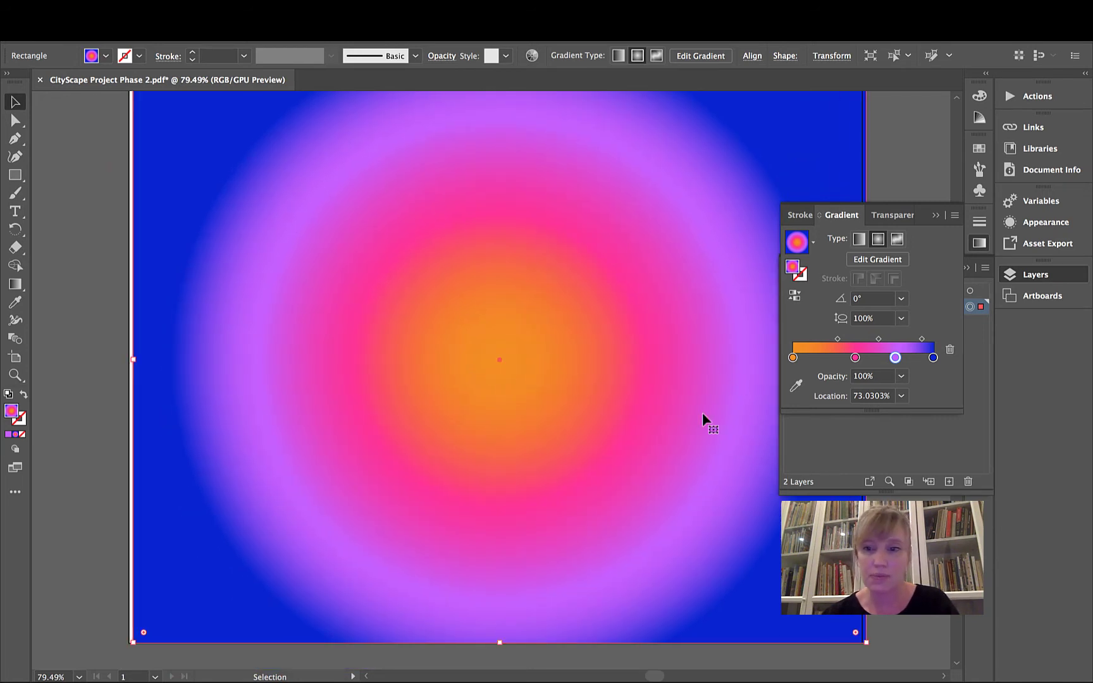
drag(738, 422, 734, 422)
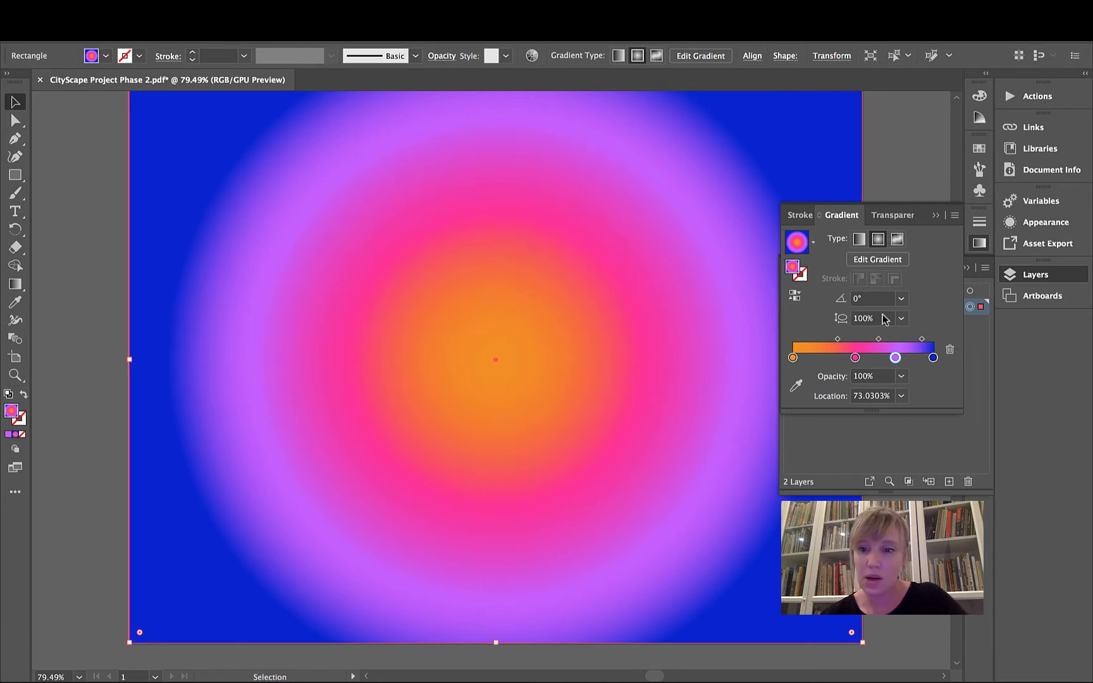
- Try radial aspect ratios of 50%, 80% and 200%, then switch the sky to a freeform gradient
click(902, 319)
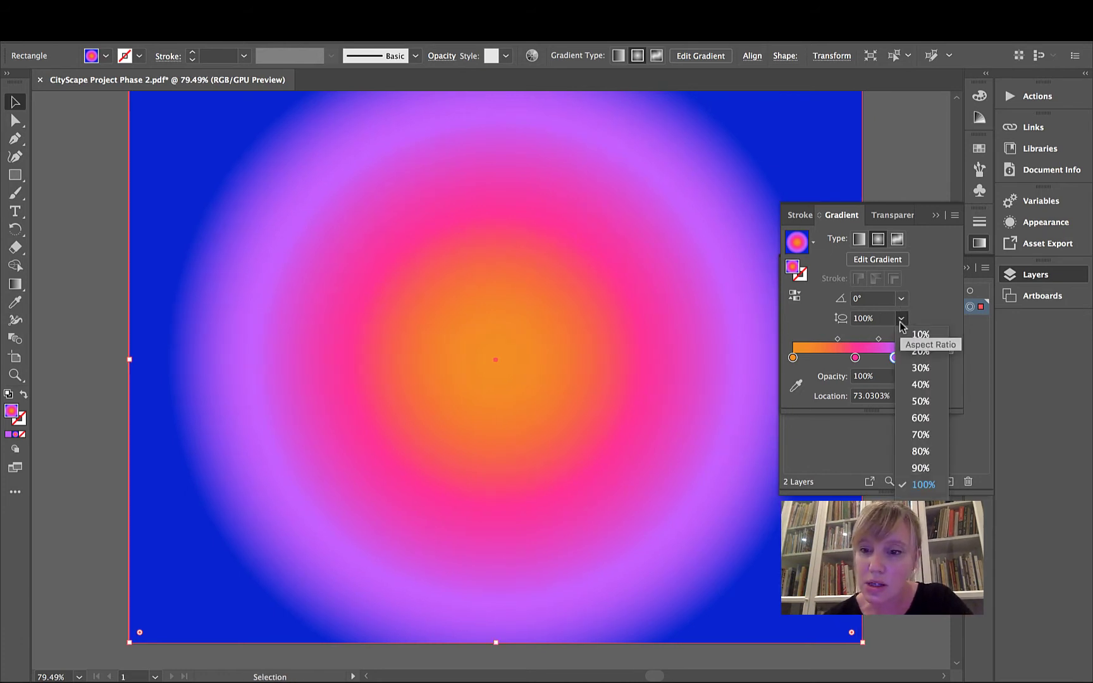
click(921, 401)
click(902, 320)
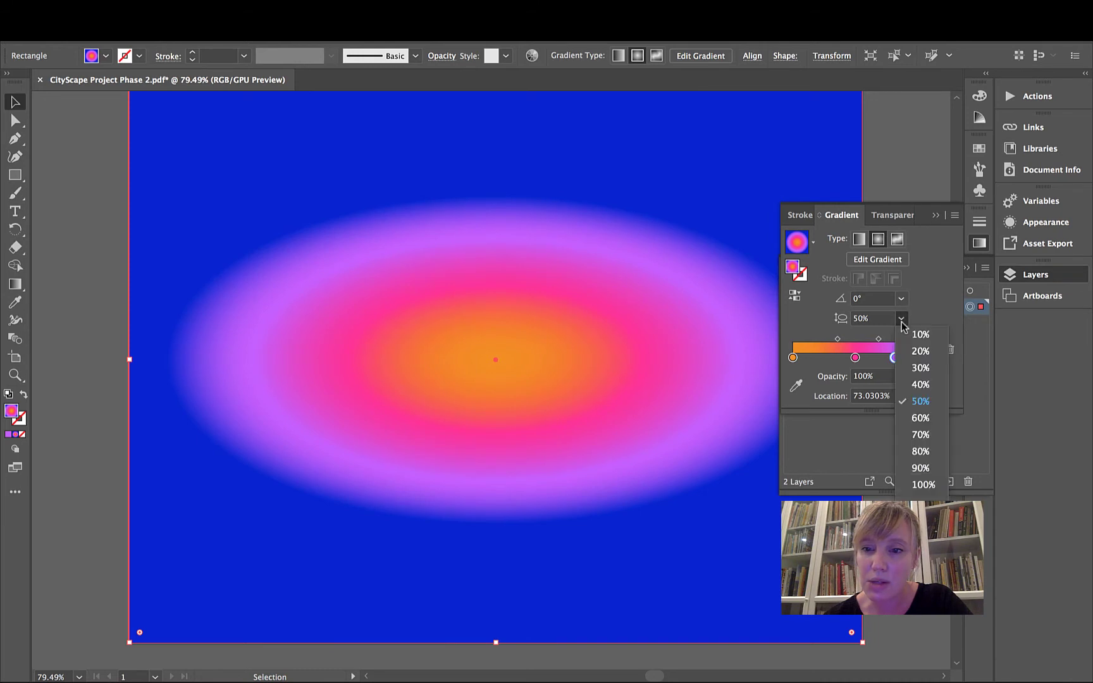
click(920, 452)
click(903, 319)
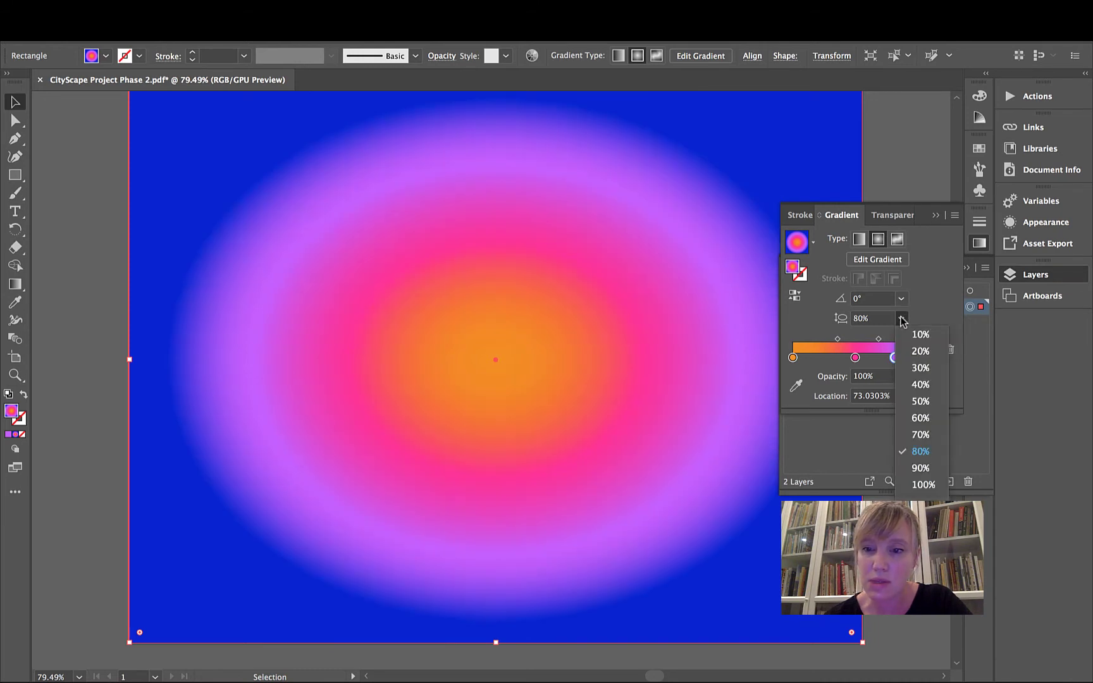
click(922, 485)
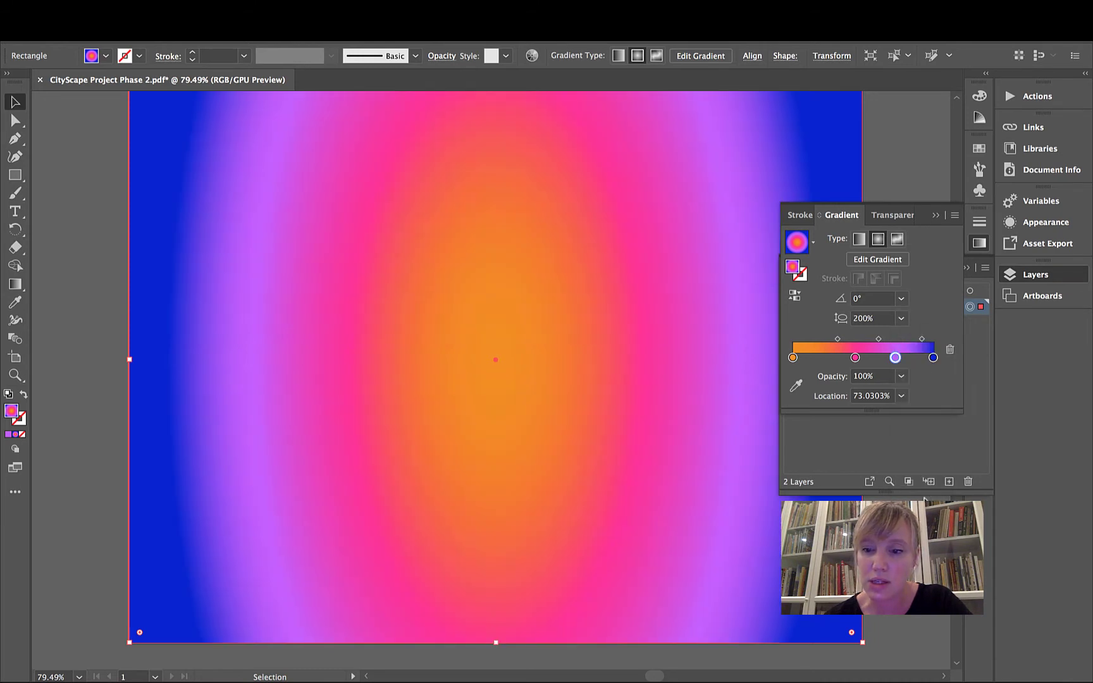
click(902, 319)
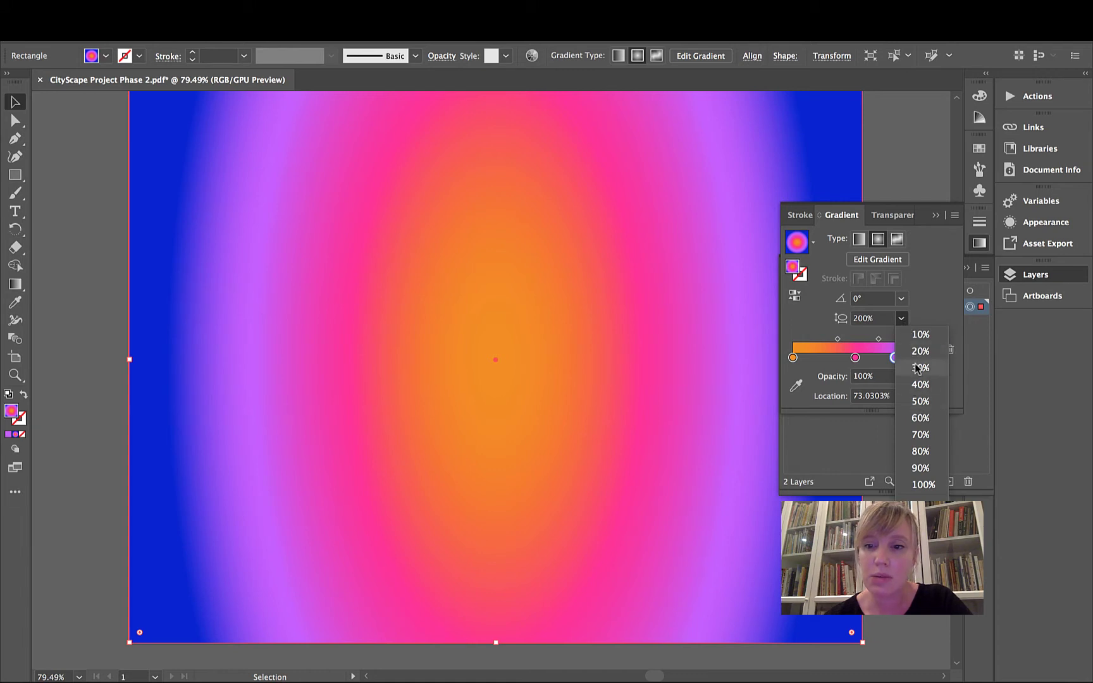
click(921, 418)
click(898, 239)
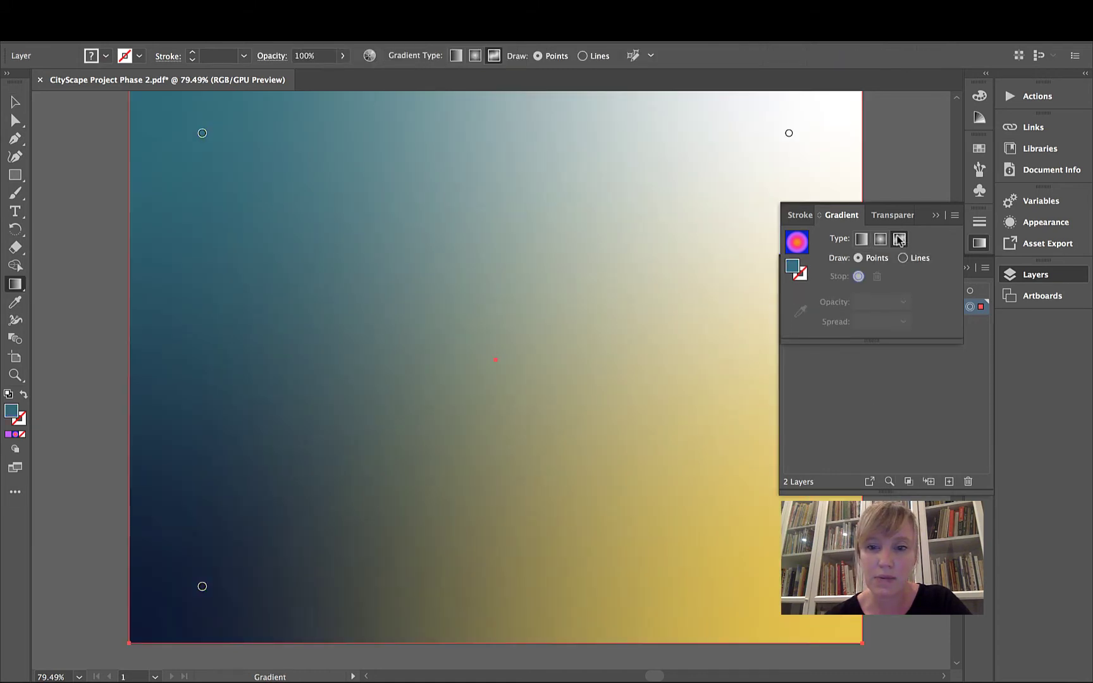
key(super+Tab)
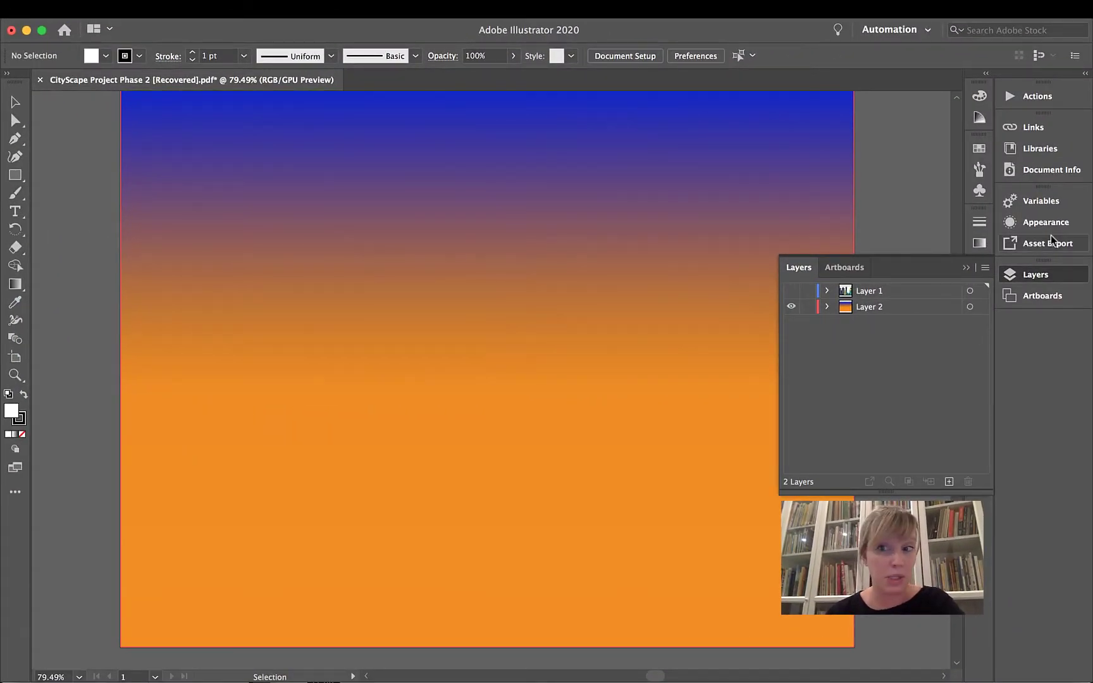
click(985, 247)
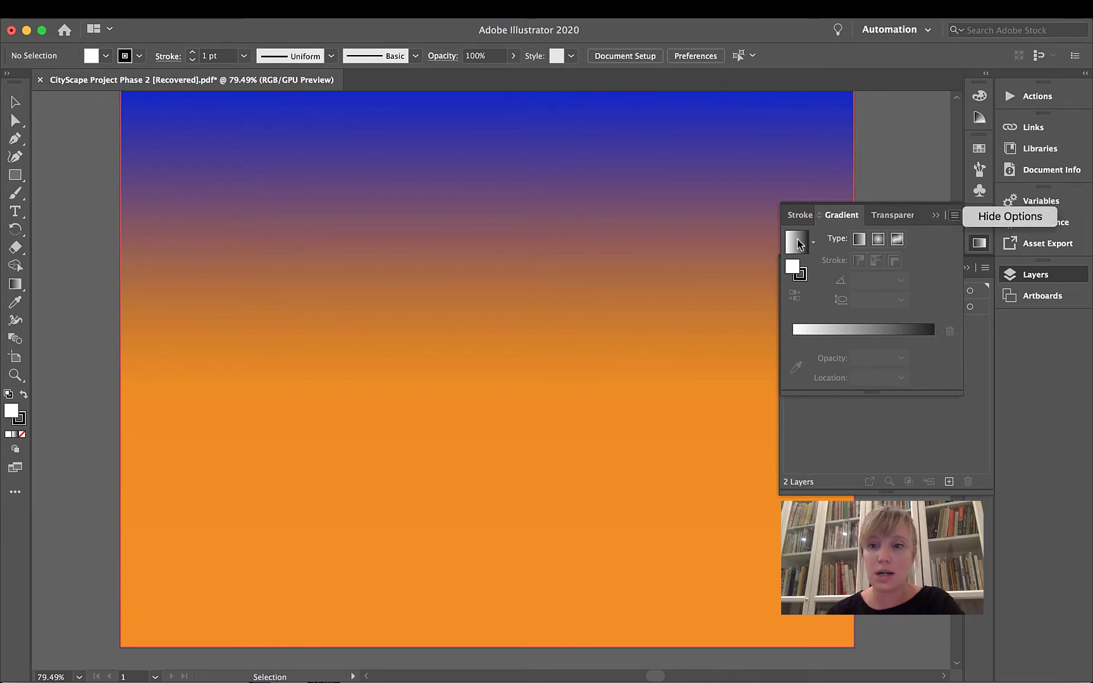
click(935, 215)
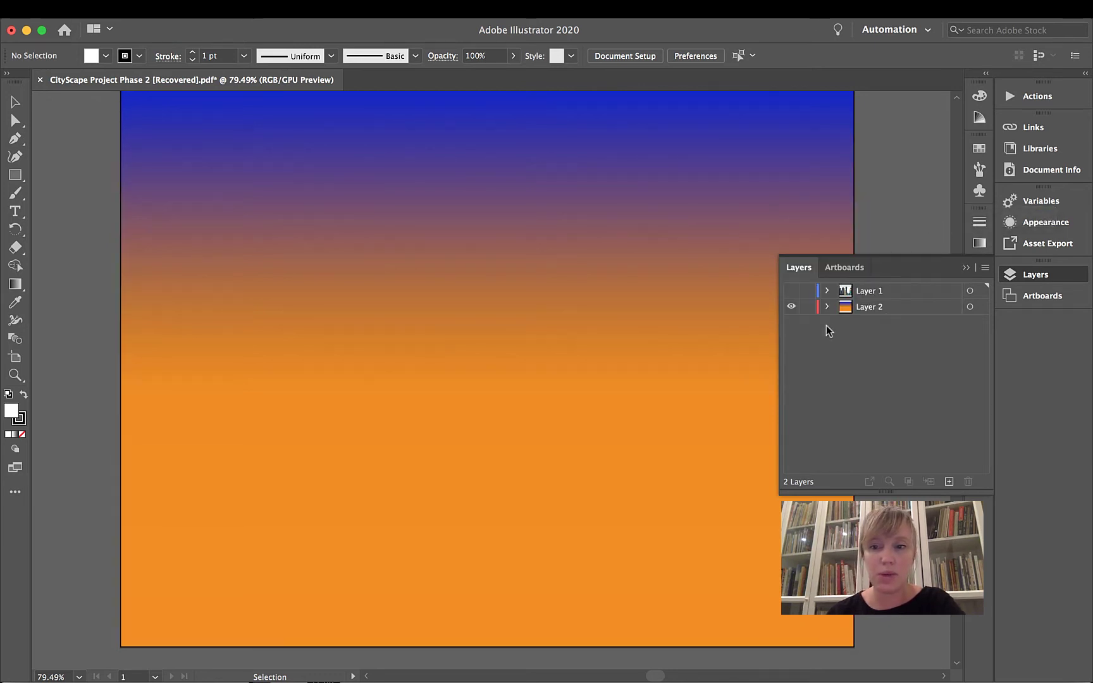
click(791, 291)
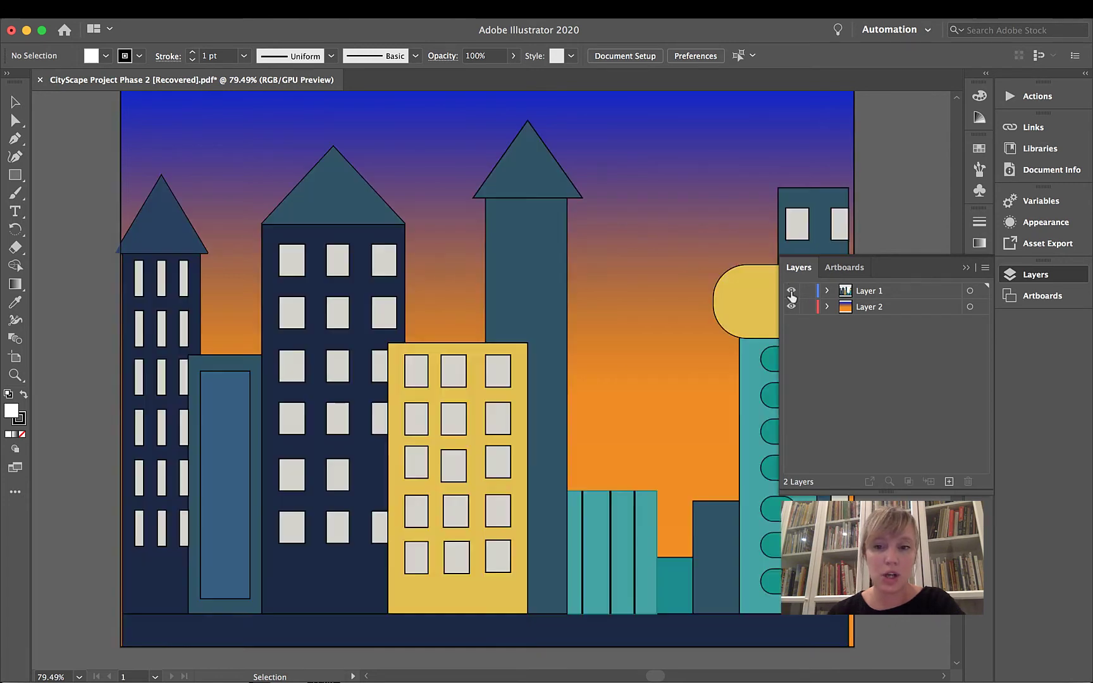
click(790, 292)
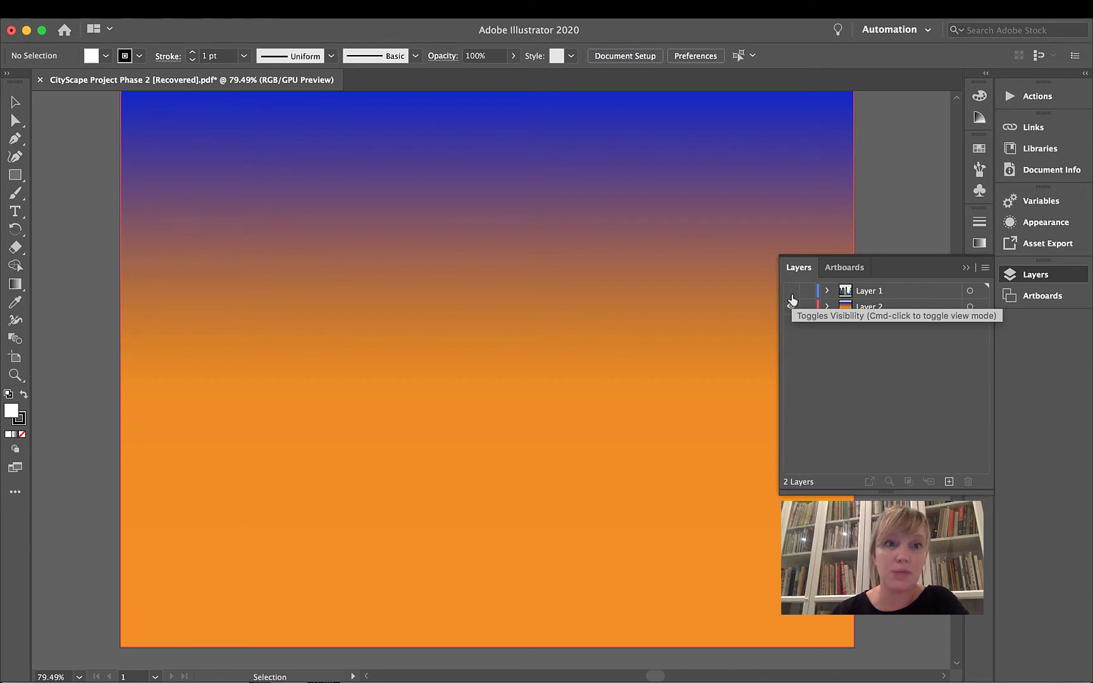
- Save the recovered CityScape Project Phase 2 file in Adobe Illustrator (ai) format with default options
click(703, 308)
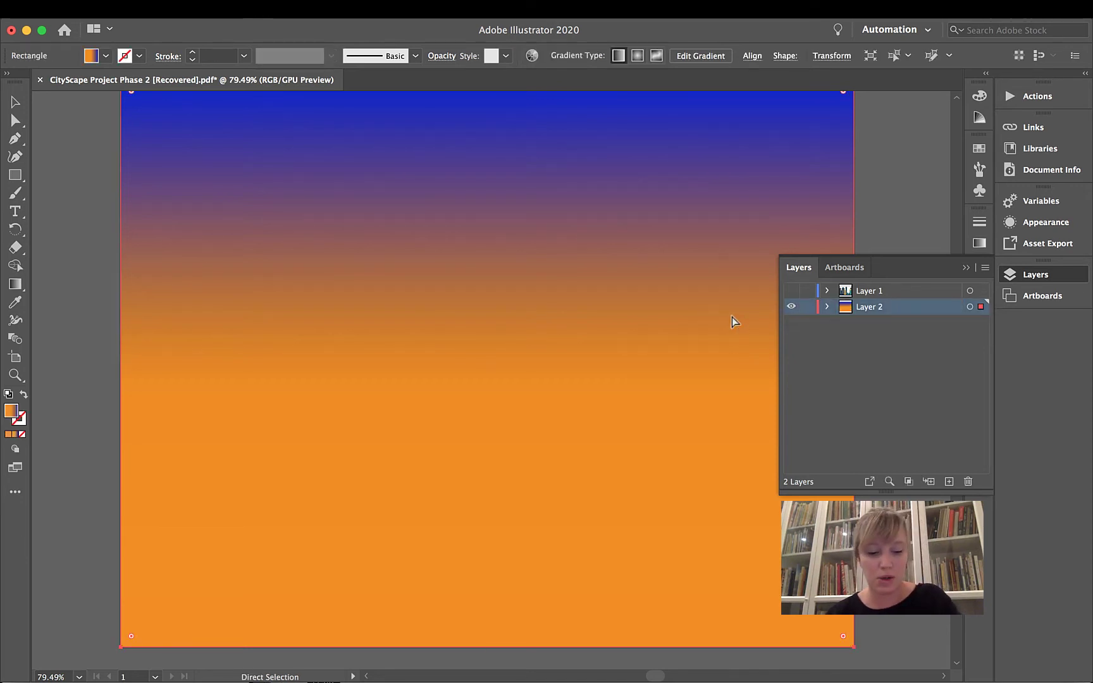
key(super+s)
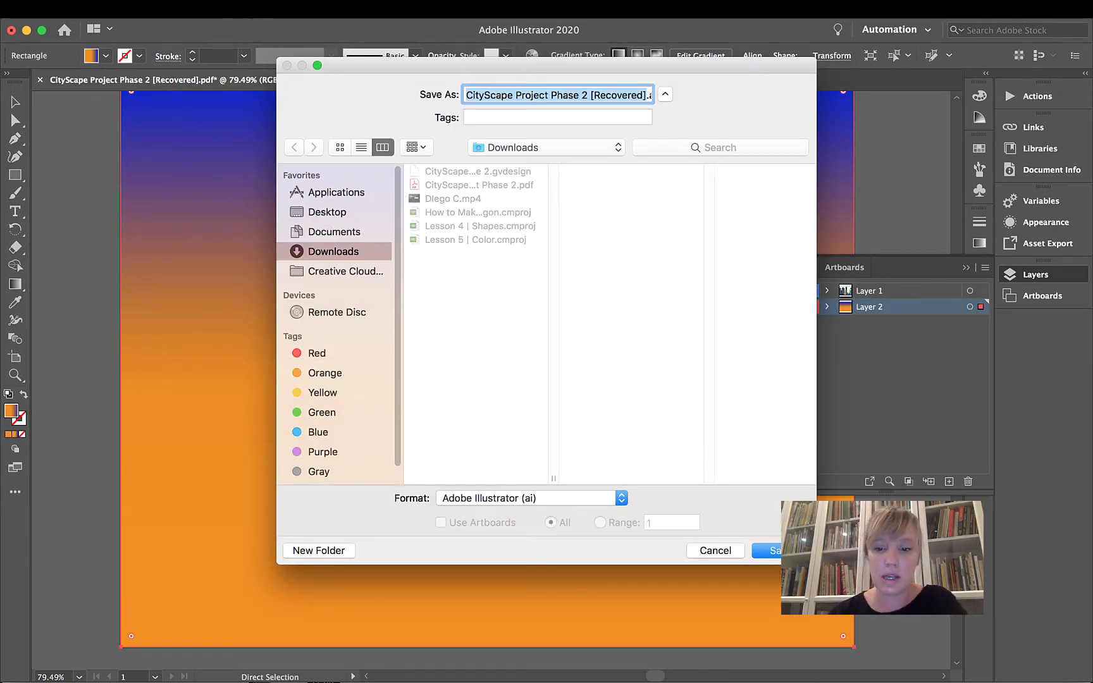
click(784, 551)
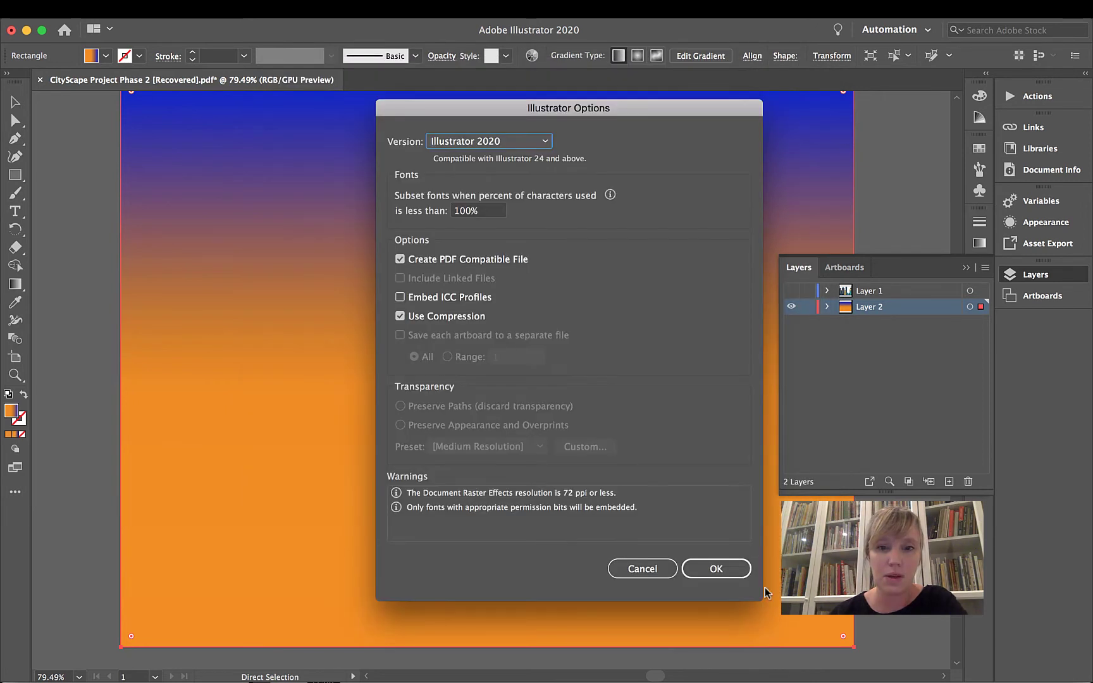
click(715, 569)
key(v)
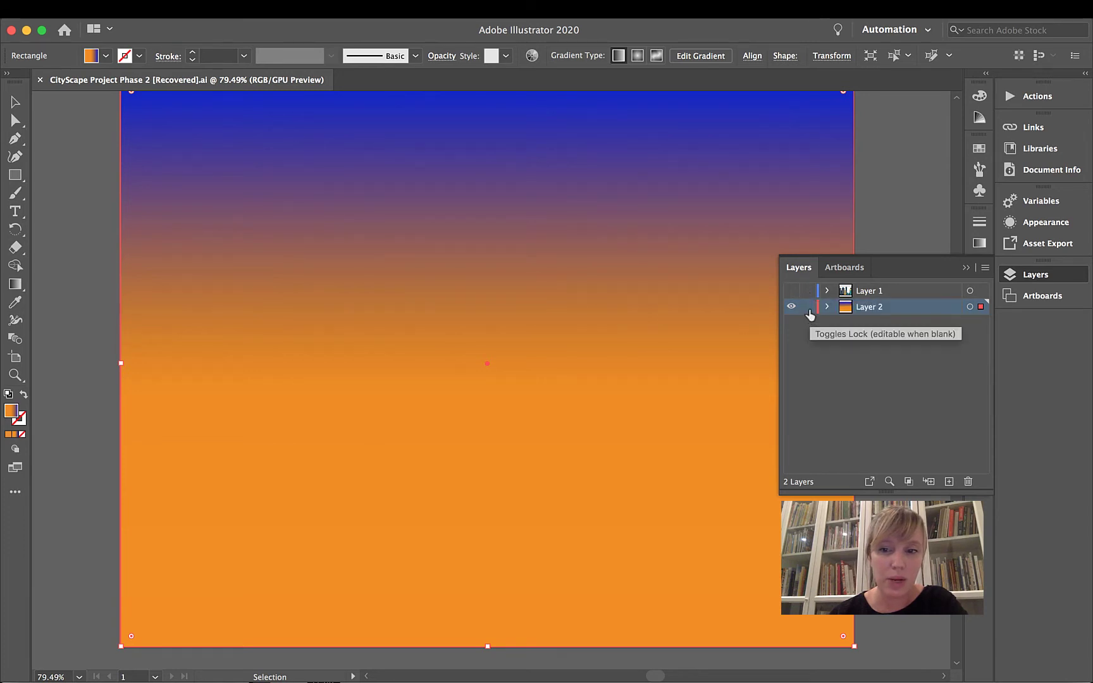
- Lock Layer 2 holding the gradient sky
click(808, 307)
click(809, 308)
click(807, 308)
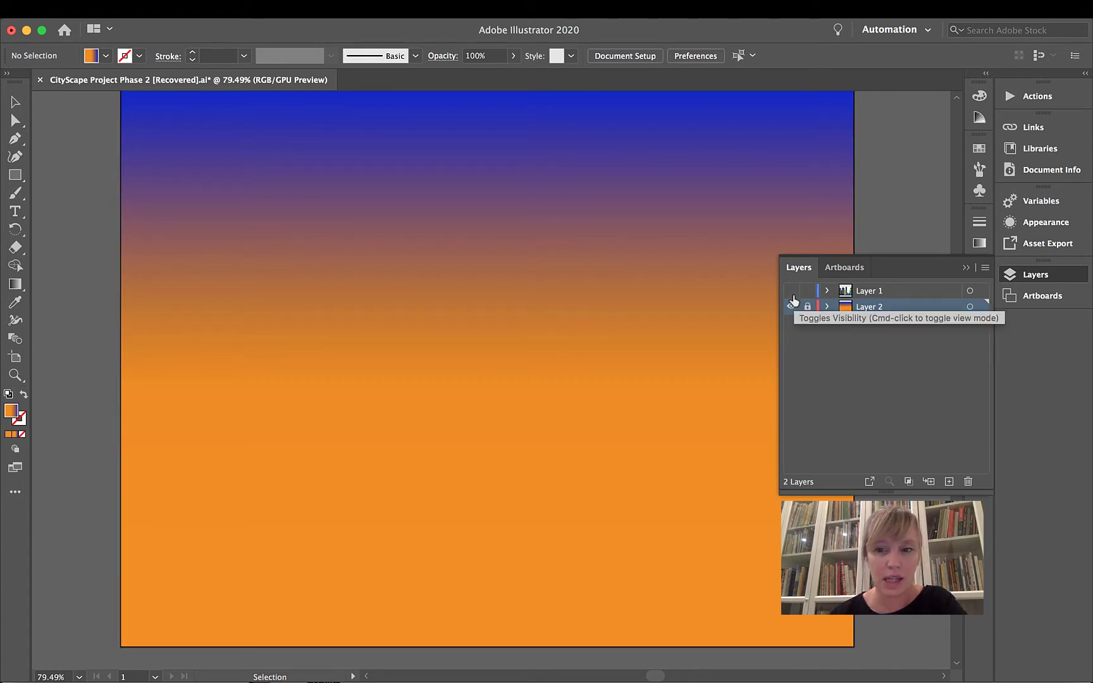
- Show Layer 1's buildings above the sky and collapse the Layers panel
click(792, 292)
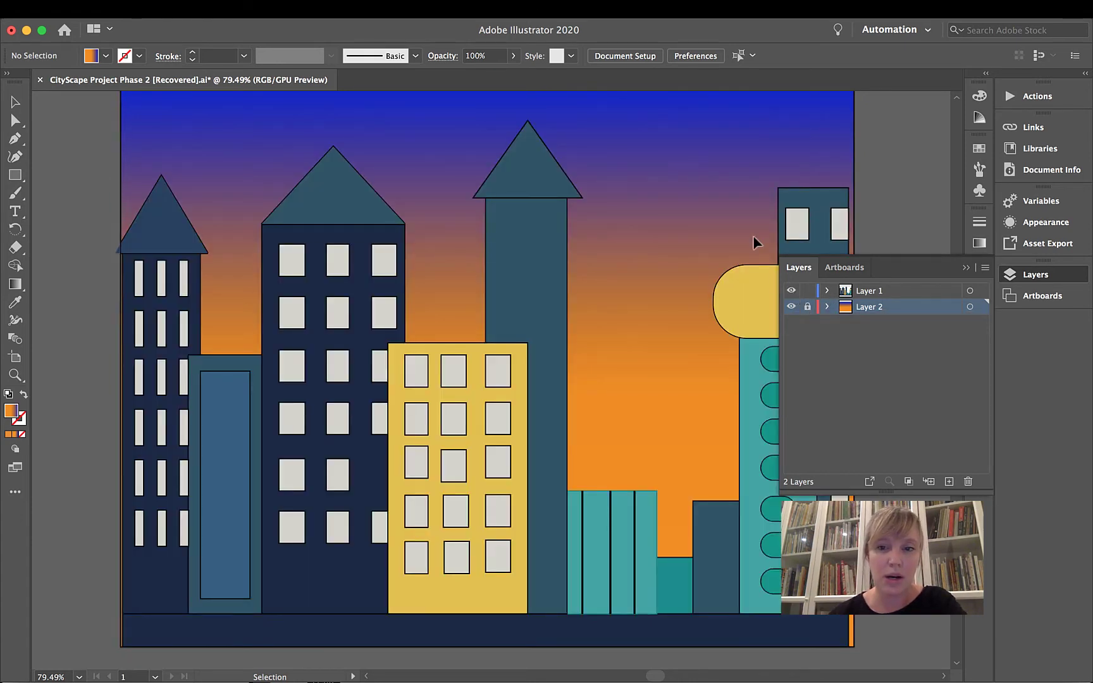
drag(834, 191, 832, 192)
click(732, 165)
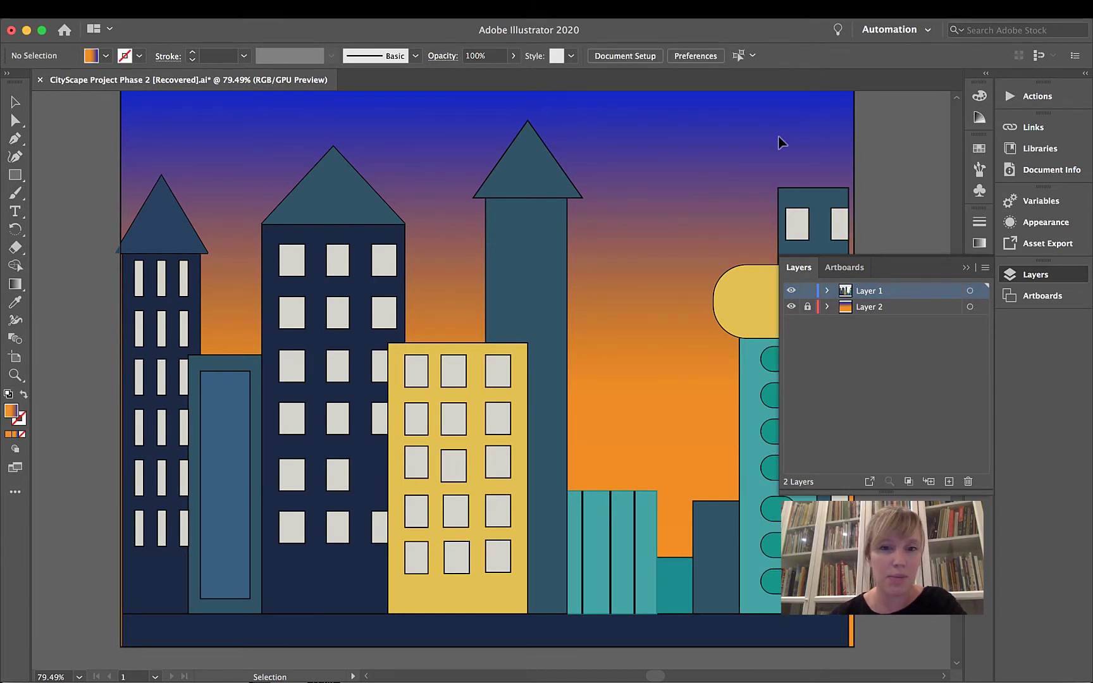
click(965, 269)
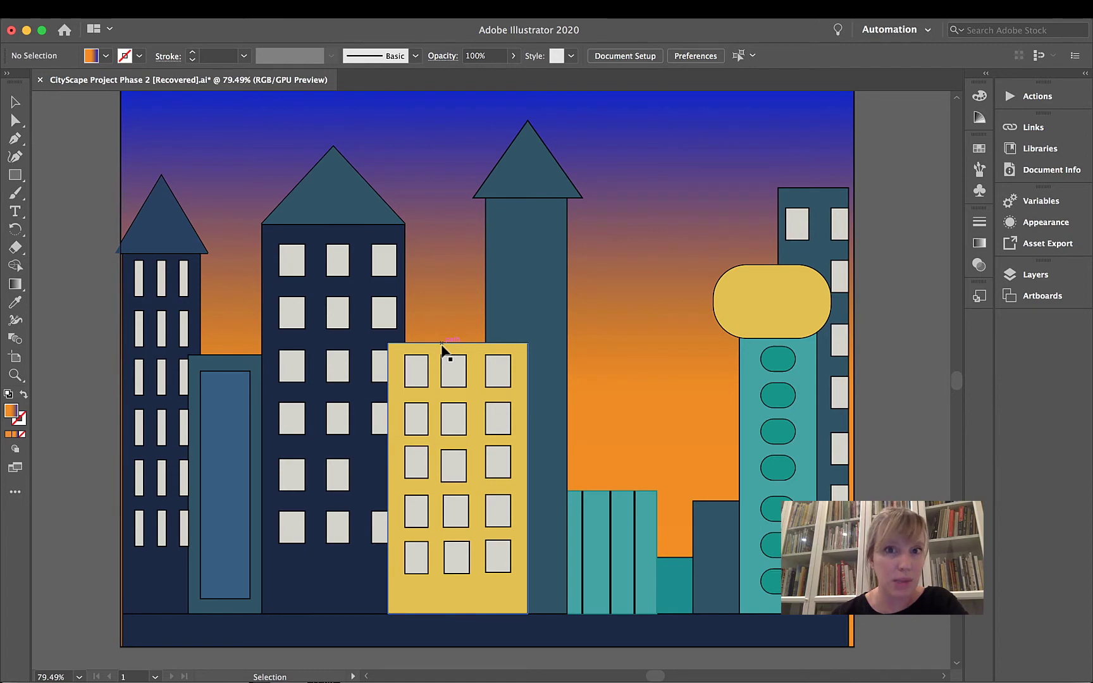
key(ctrl+Up)
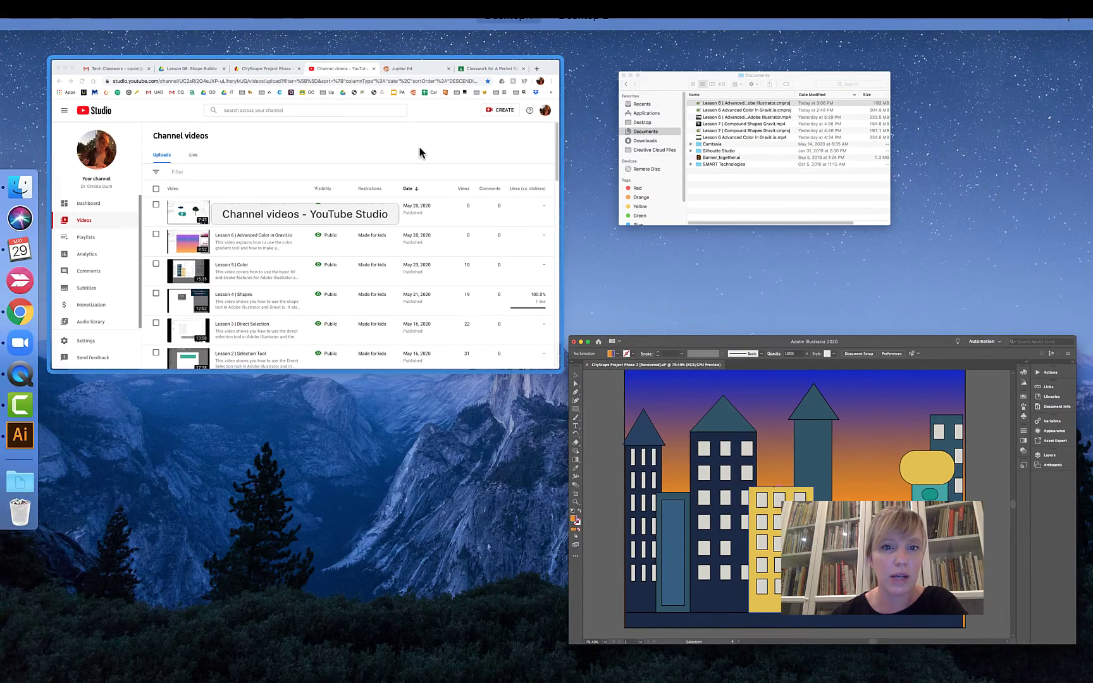
- View the inspiration #2.jpg cityscape in Google Classroom's Classwork page, then switch back to Illustrator
click(419, 153)
click(942, 36)
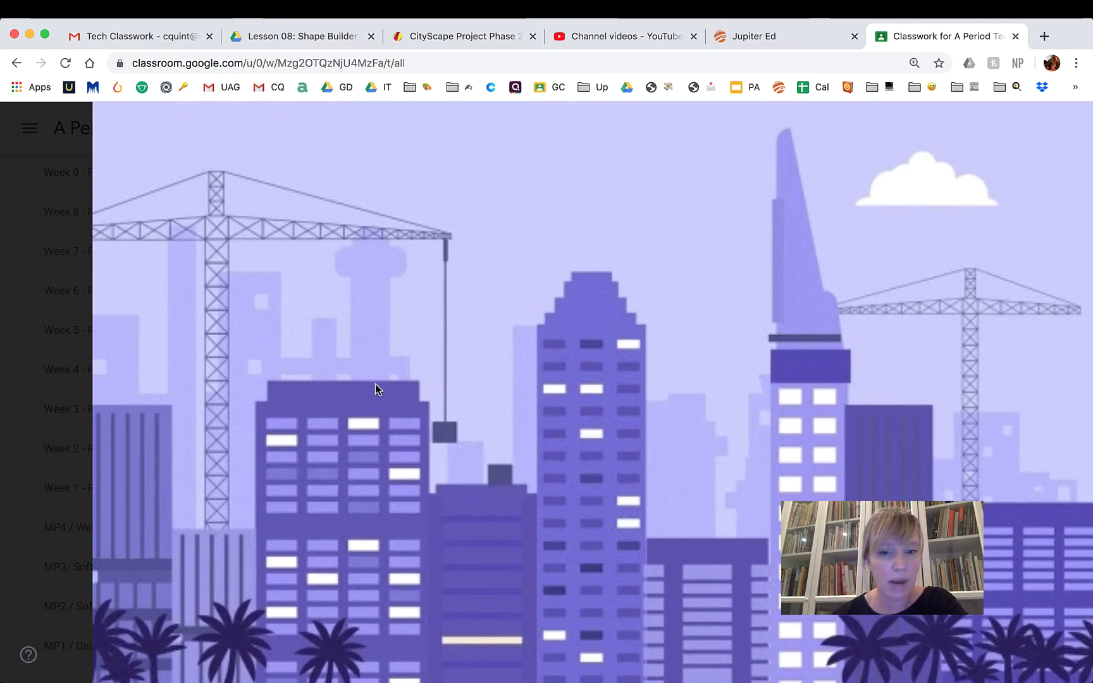
key(ctrl+Up)
click(355, 545)
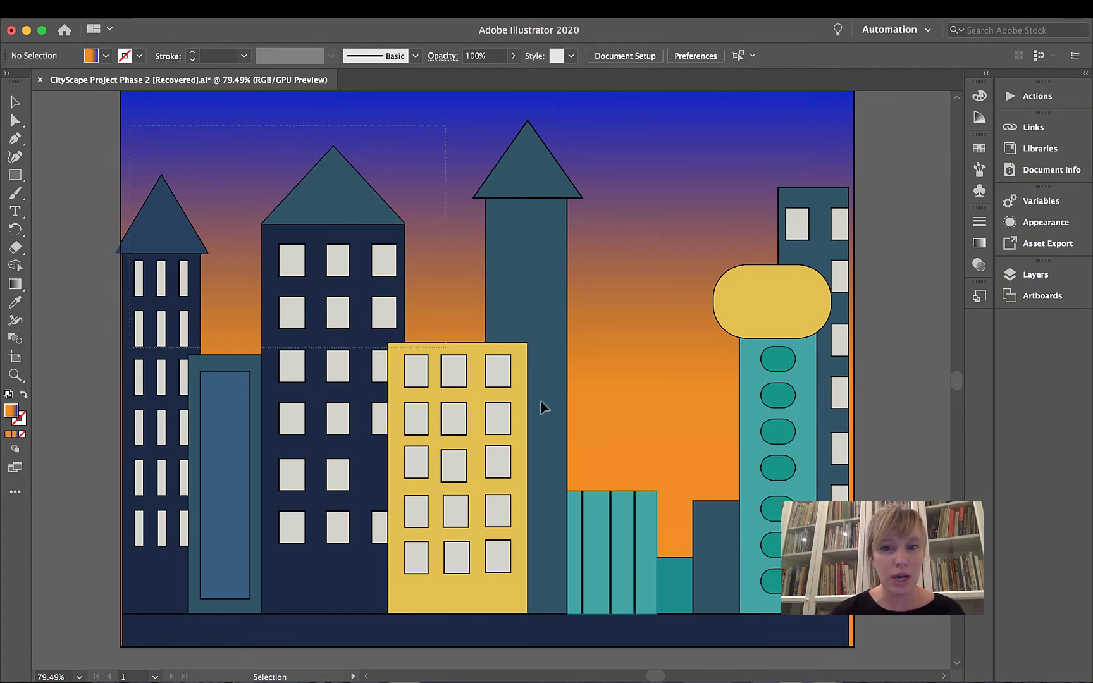
- Marquee-select every city building and combine them with Object > Group, then confirm they select as one
drag(862, 622, 850, 639)
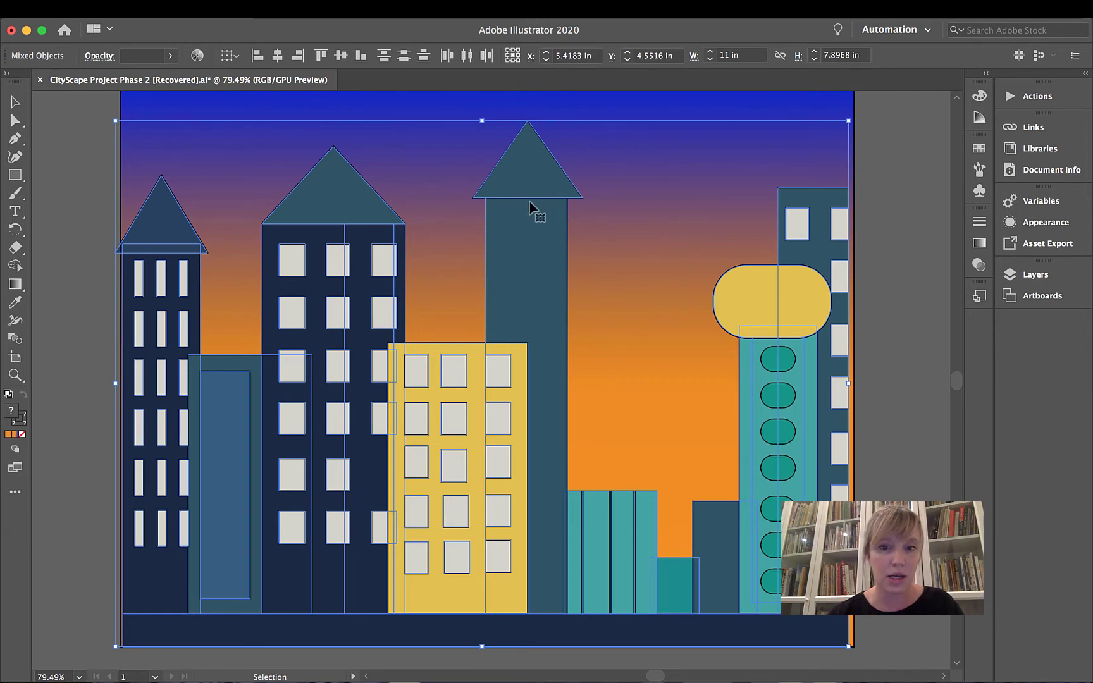
click(210, 16)
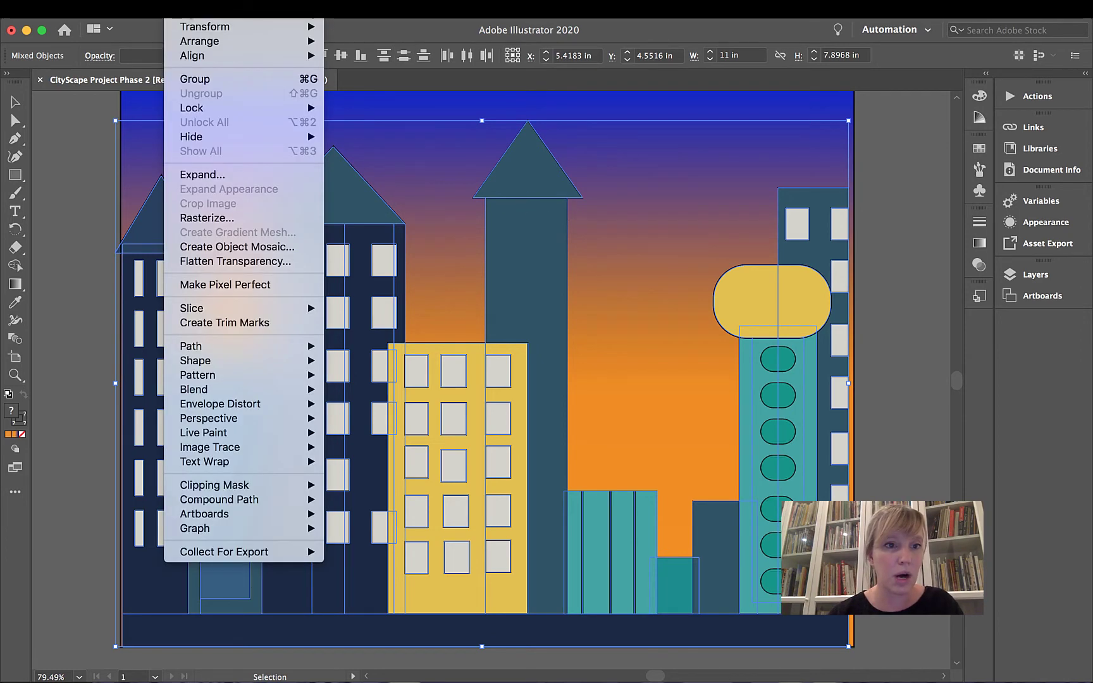
click(209, 79)
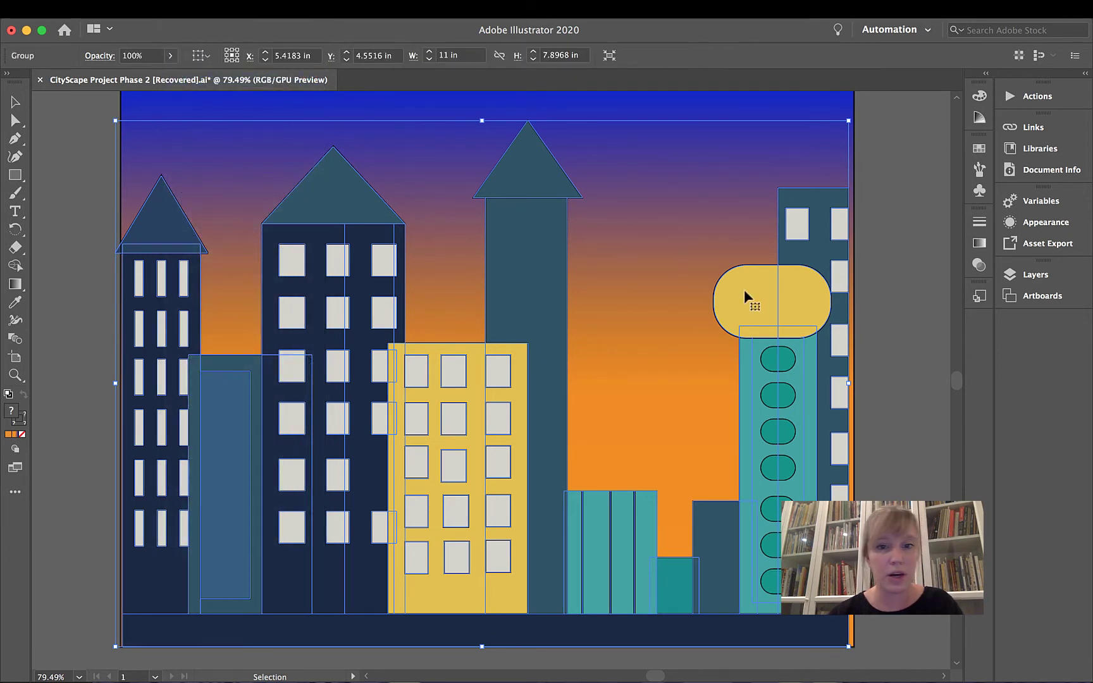
click(710, 116)
click(557, 269)
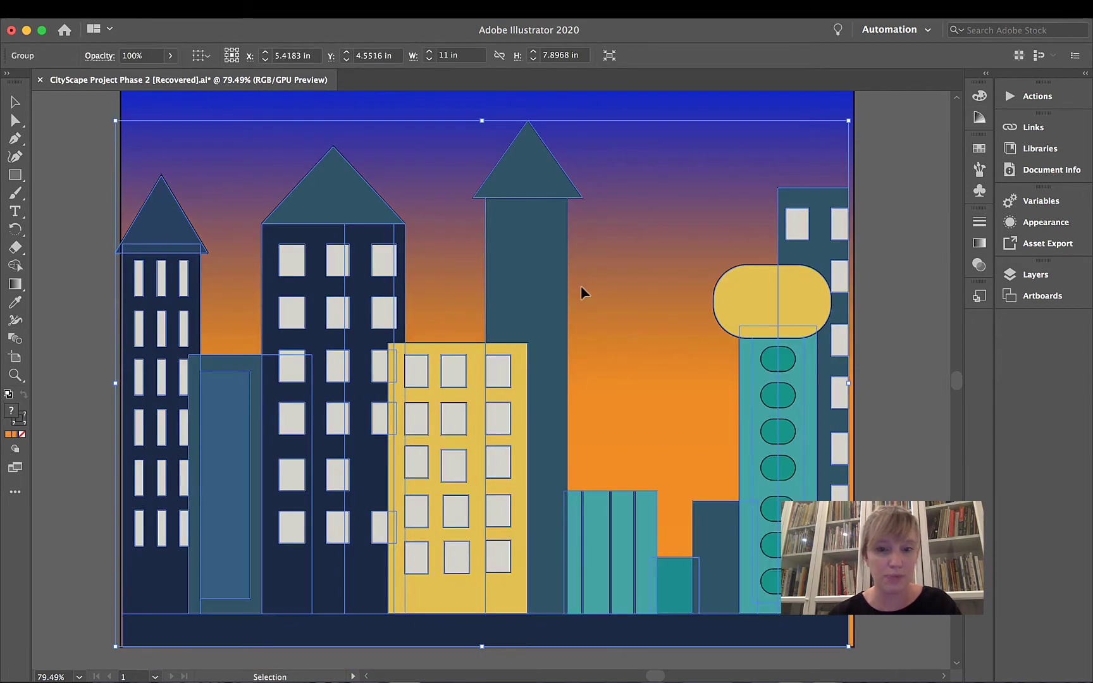
click(928, 282)
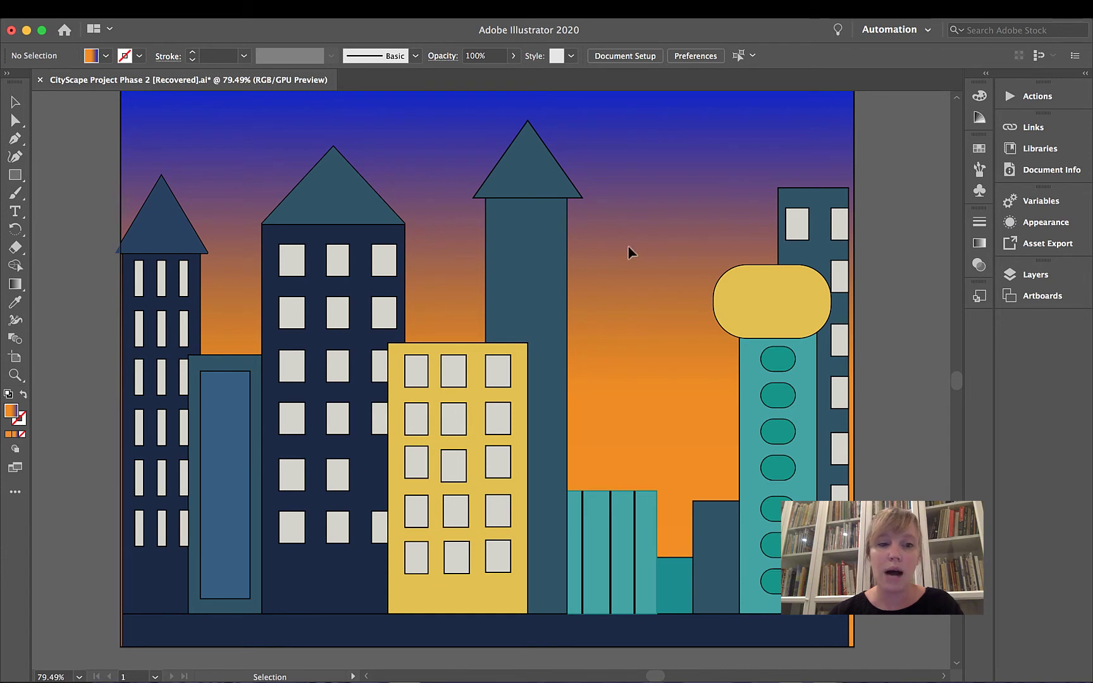
- Create Layer 3 and drag it below Layer 1, just above the sky layer
click(1031, 274)
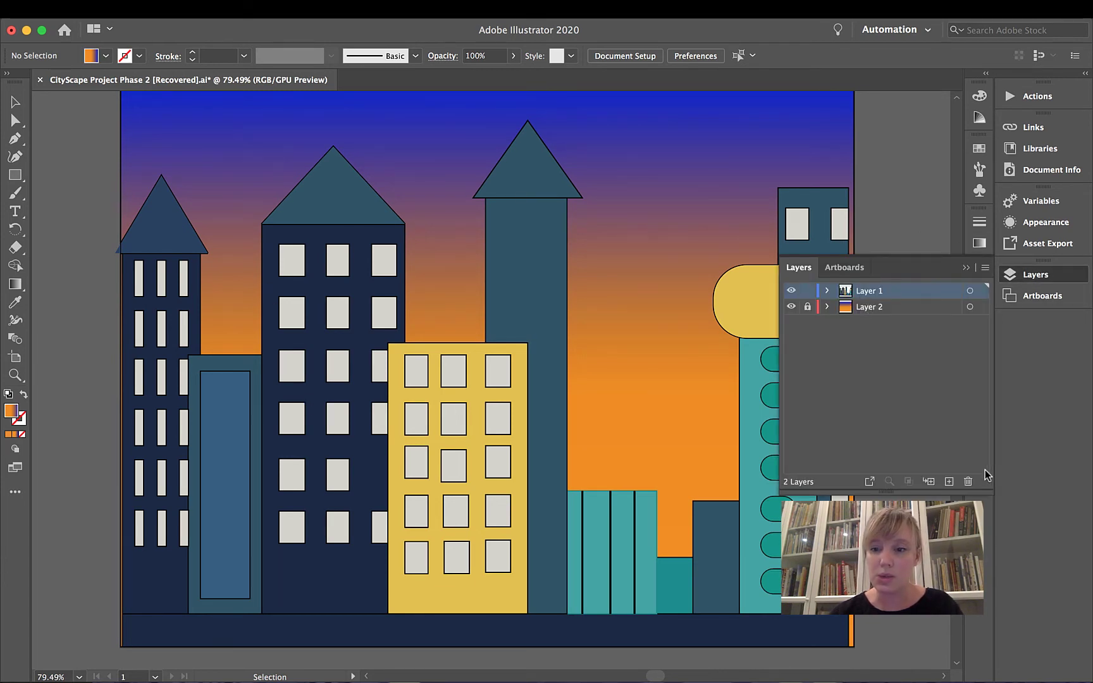
click(929, 482)
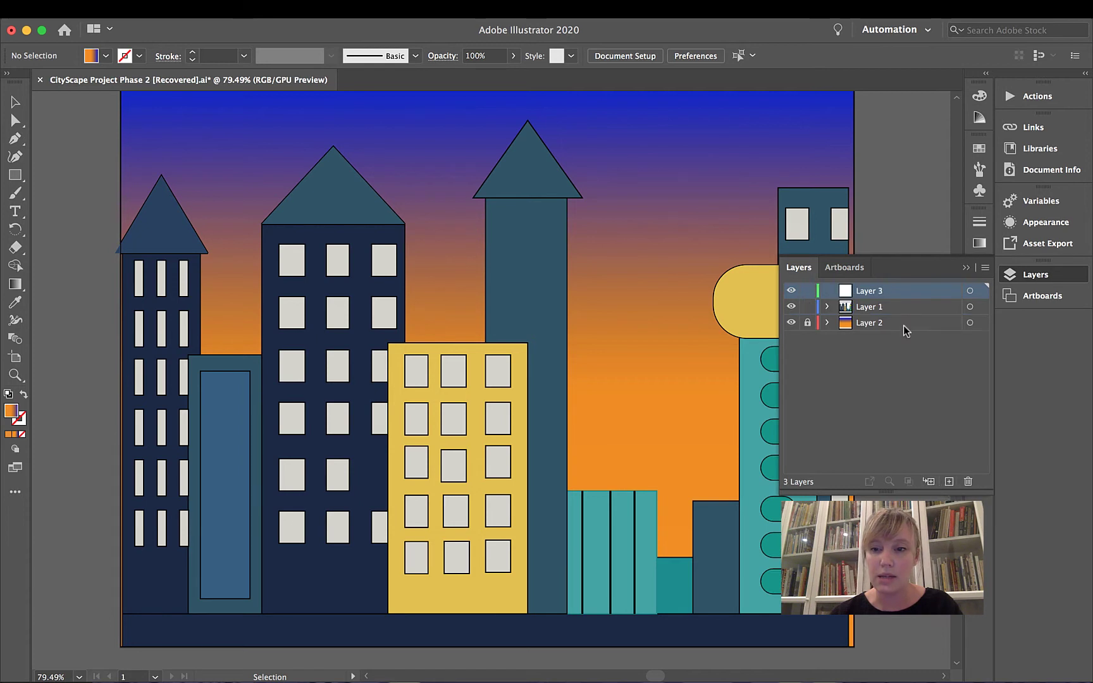
drag(894, 299, 902, 316)
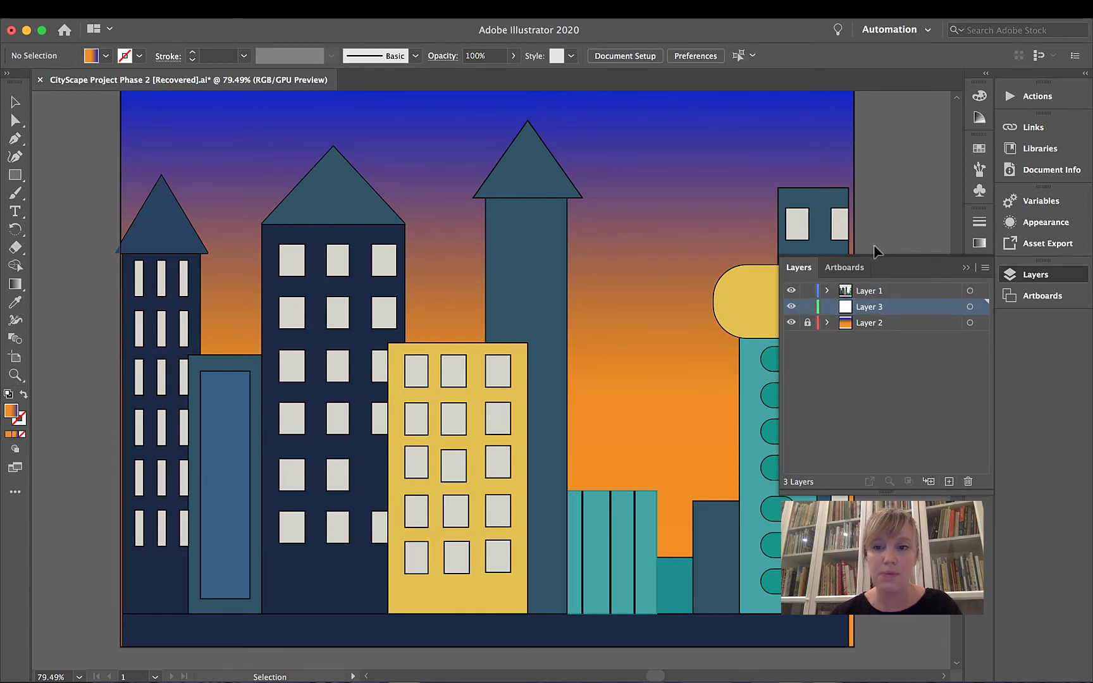
- Pick the Rectangle tool and set a solid fill of muted purple 515193
click(966, 275)
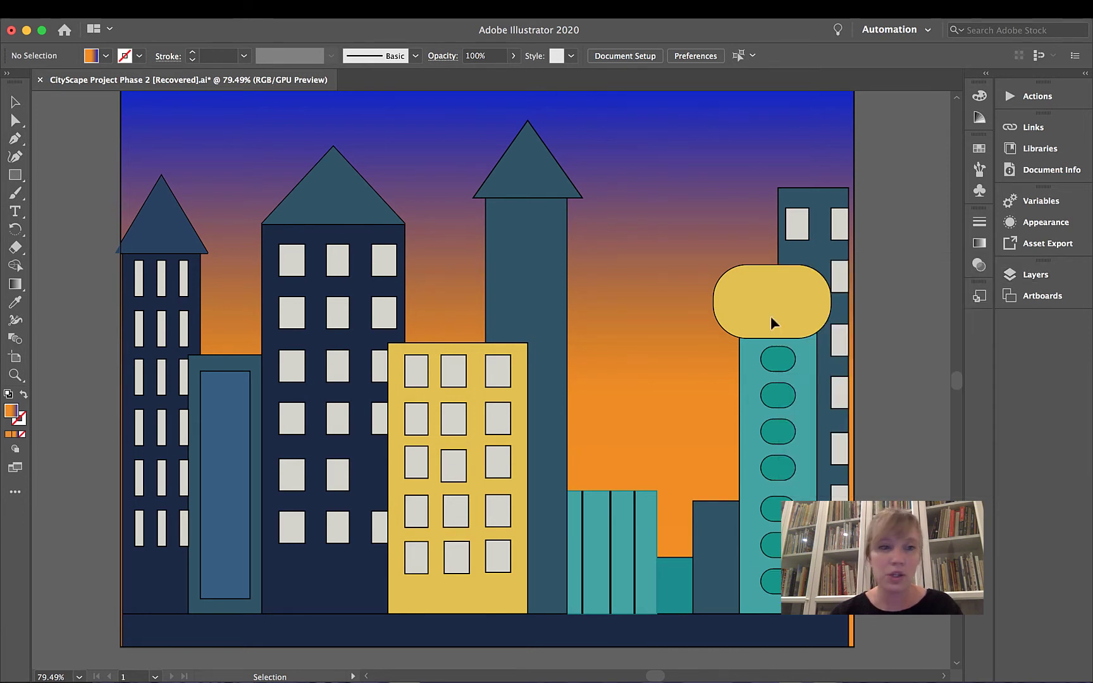
click(11, 176)
double_click(13, 413)
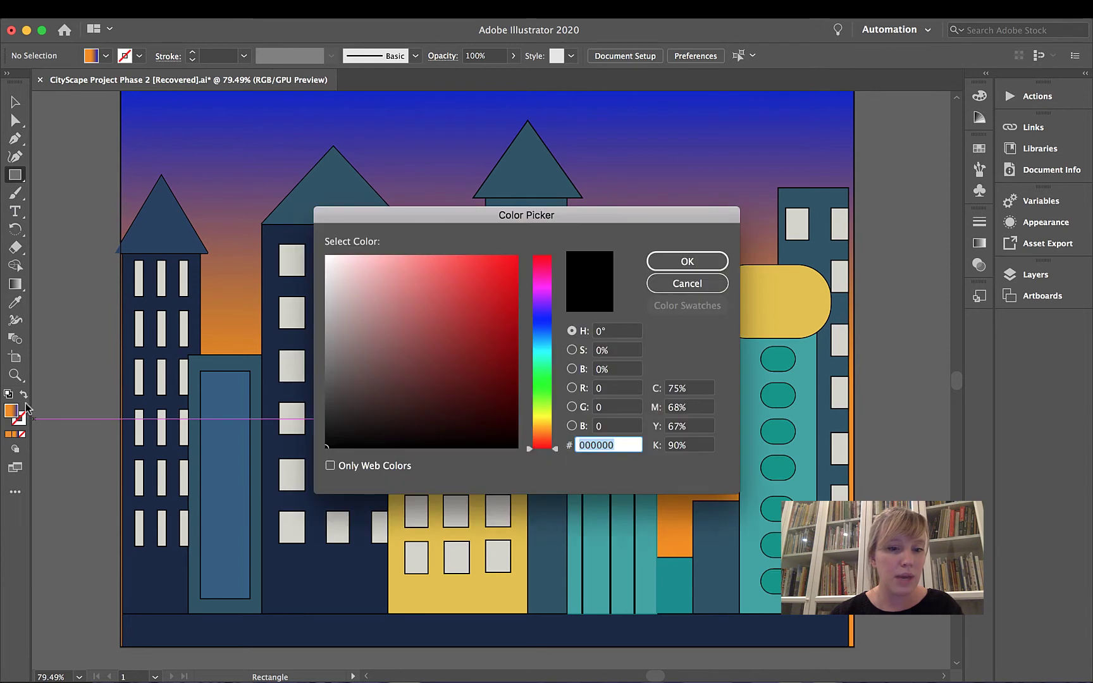
mouse_move(463, 308)
mouse_down()
mouse_move(373, 283)
mouse_move(354, 264)
mouse_move(352, 325)
mouse_move(510, 328)
mouse_move(412, 338)
mouse_up()
click(546, 320)
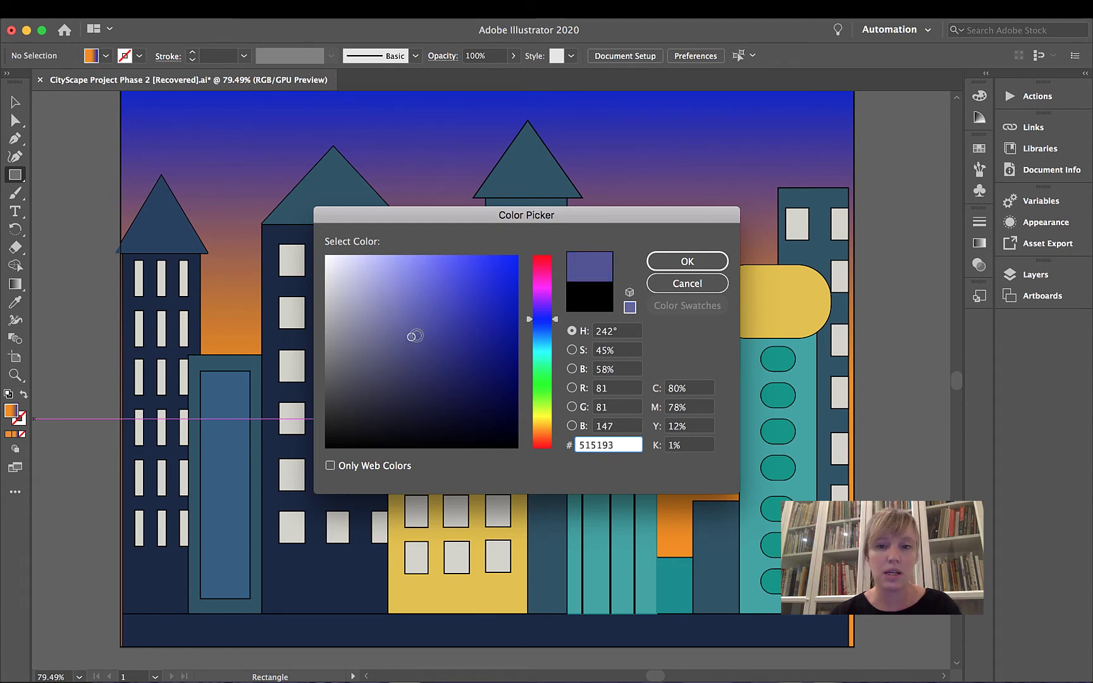
click(719, 264)
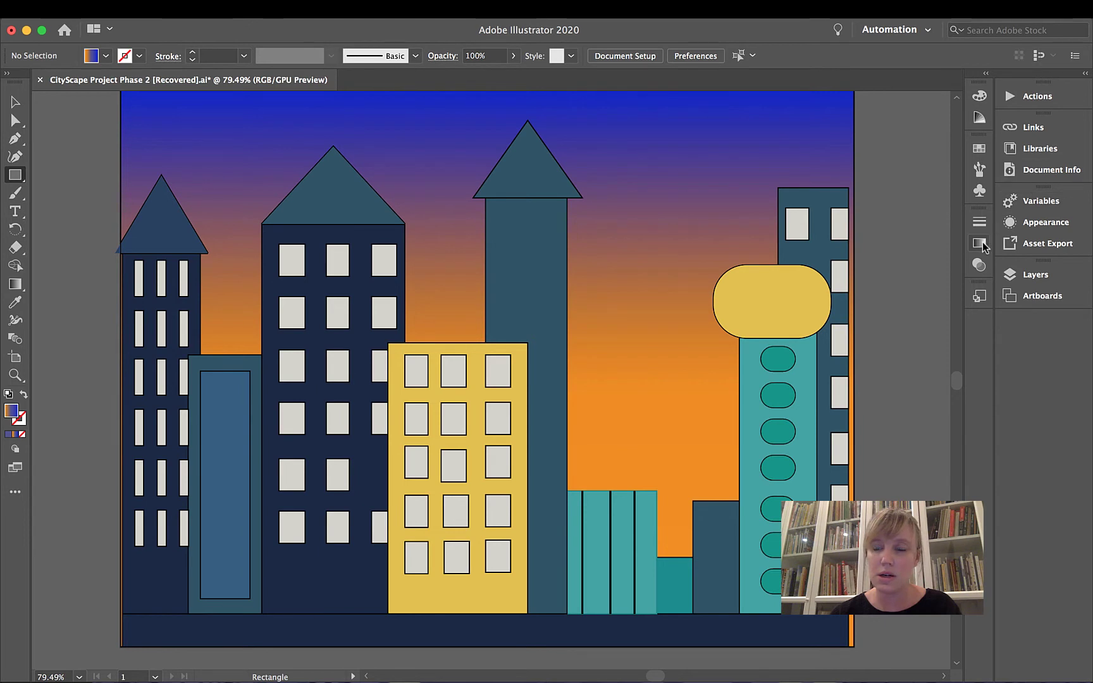
click(8, 435)
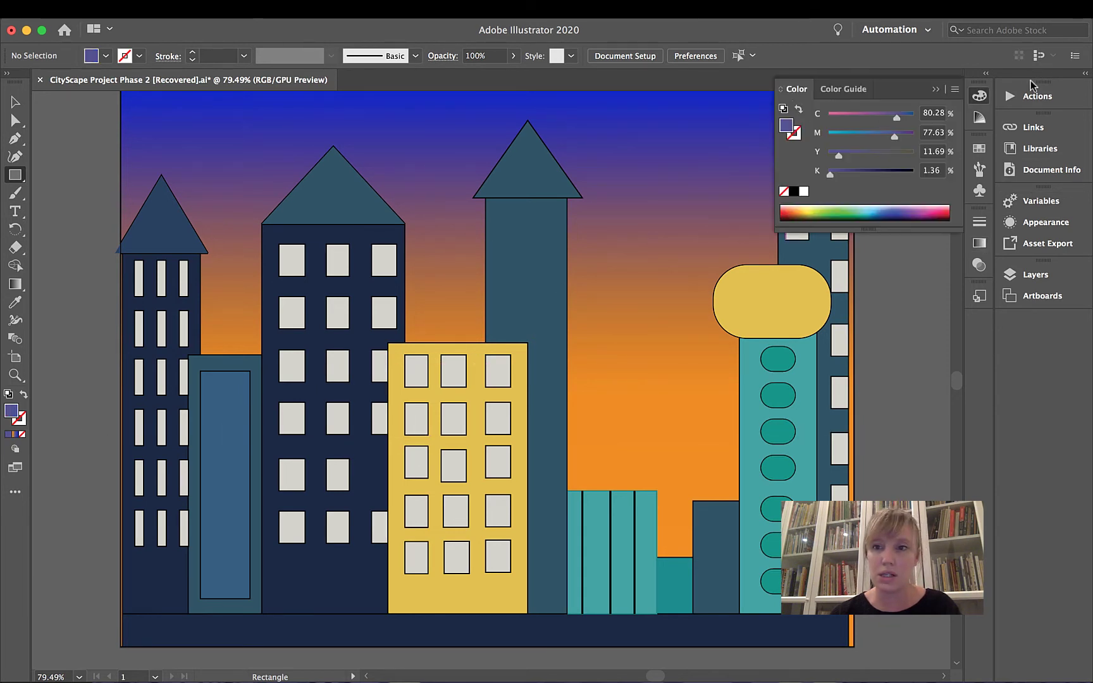
click(937, 90)
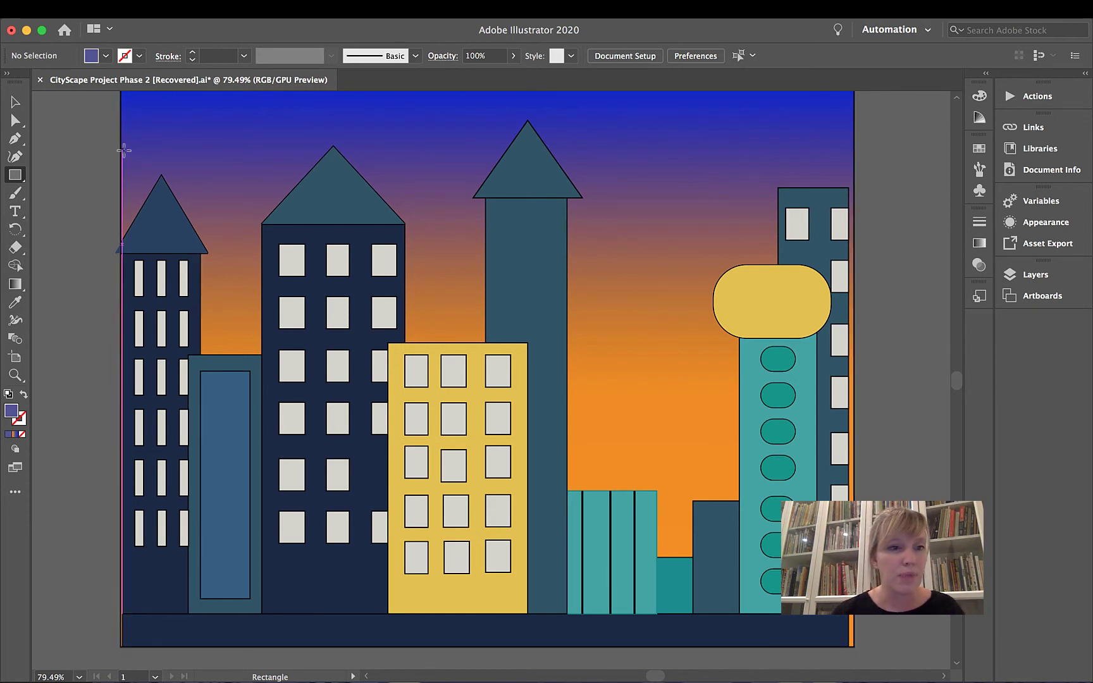
- Draw tall narrow rectangles at the artboard's left, then delete a stray purple rectangle
drag(122, 148, 183, 614)
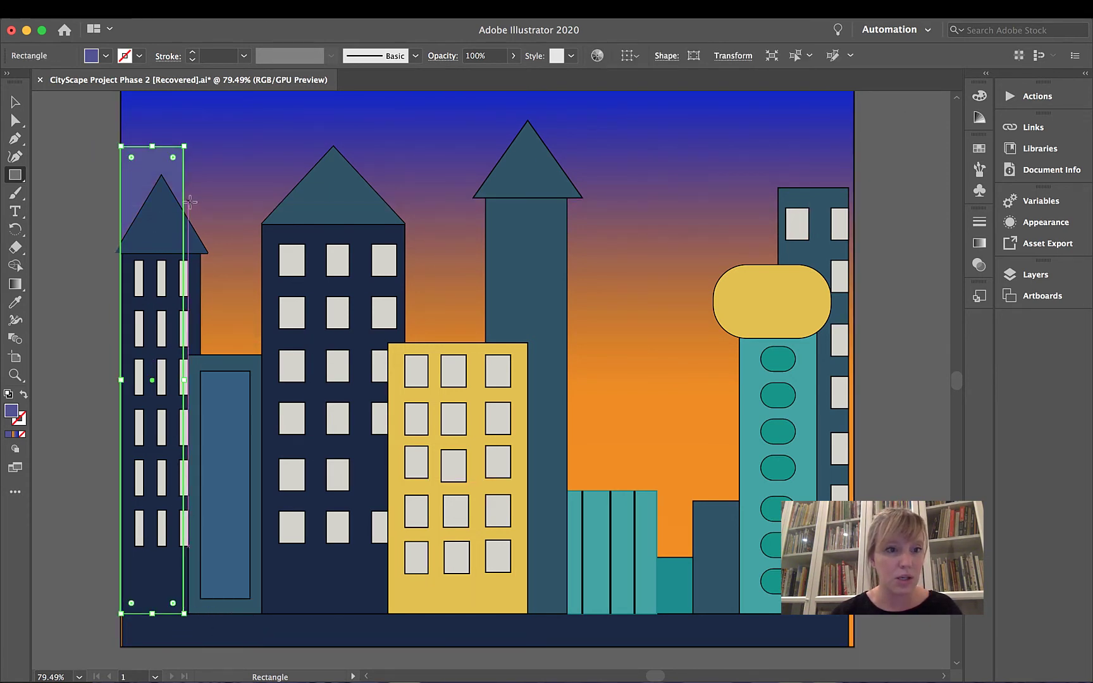
drag(184, 198, 204, 613)
click(14, 104)
click(219, 169)
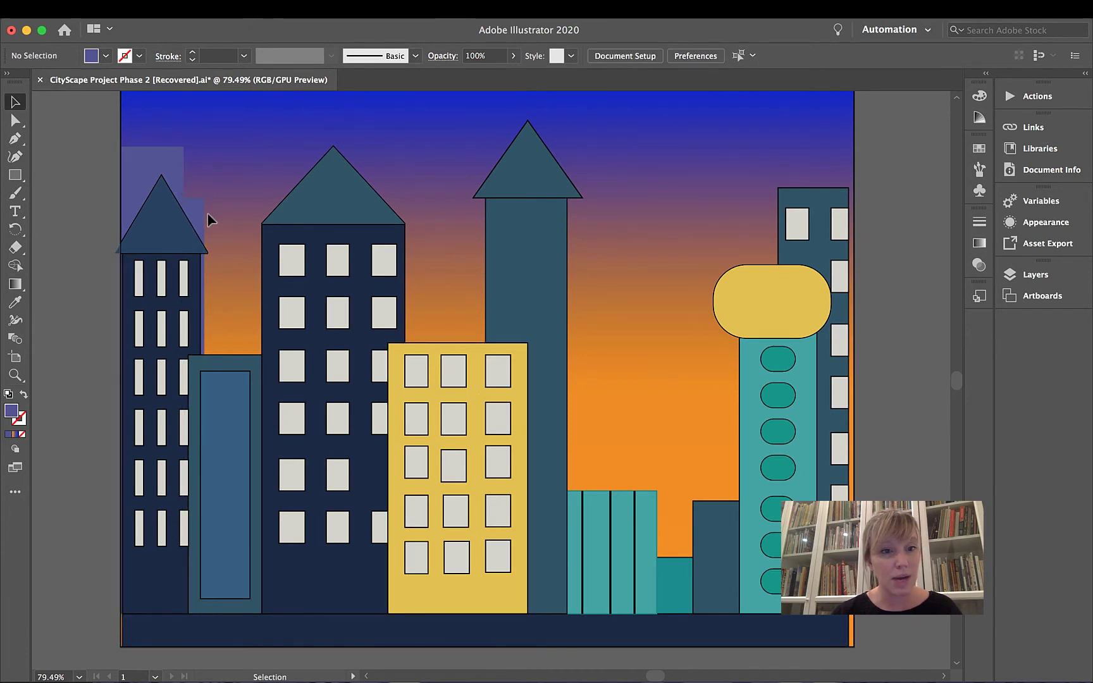
click(371, 246)
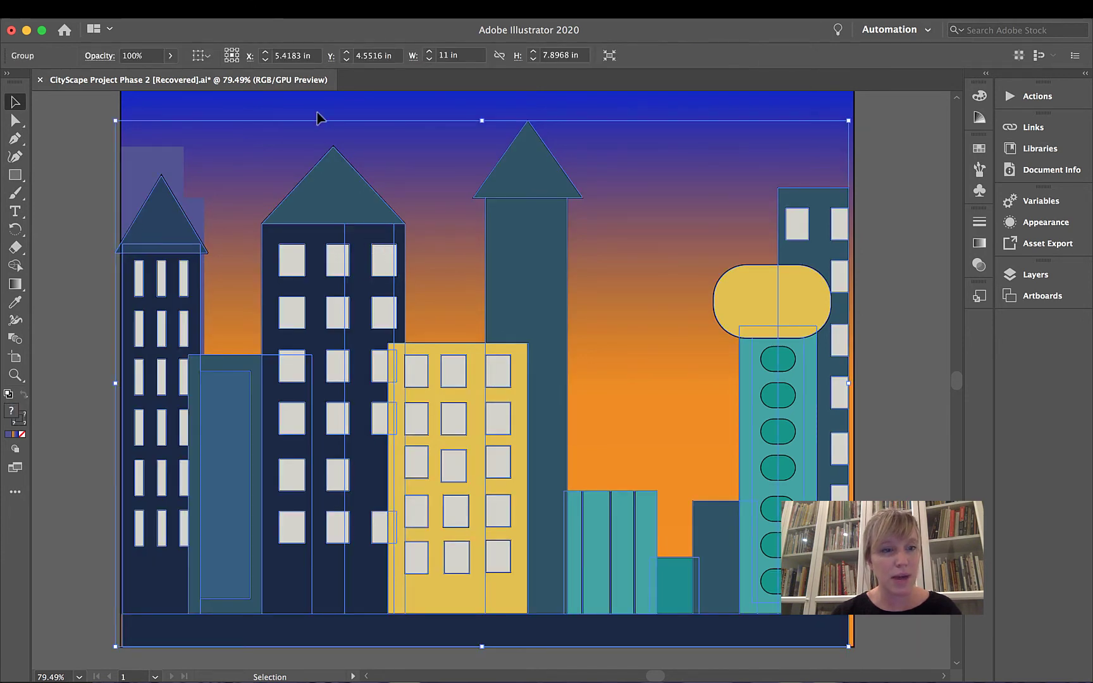
click(15, 175)
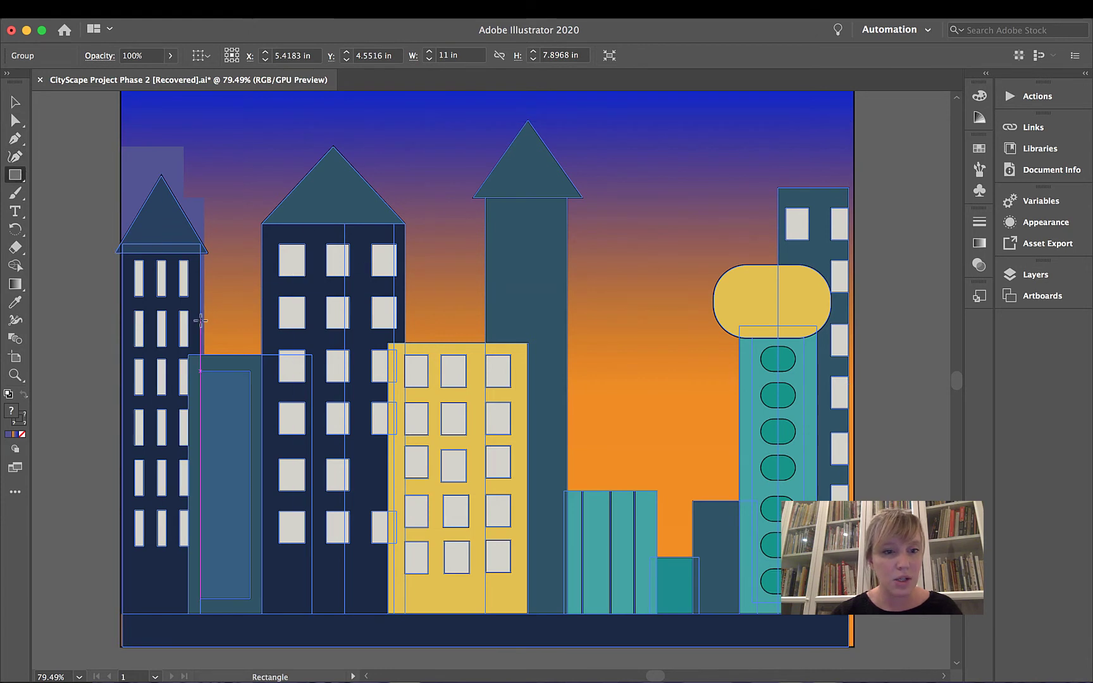
drag(204, 319, 250, 618)
click(13, 103)
click(236, 216)
click(237, 353)
key(Delete)
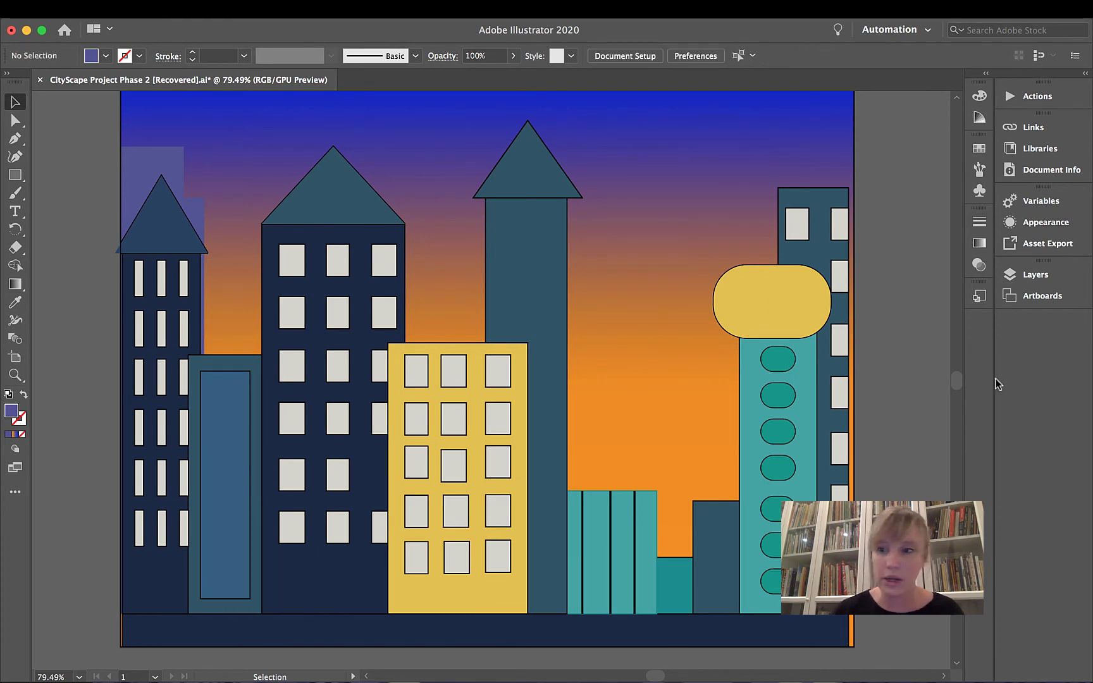
- Make Layer 3 the active drawing layer with the Rectangle tool ready
click(1016, 275)
click(902, 307)
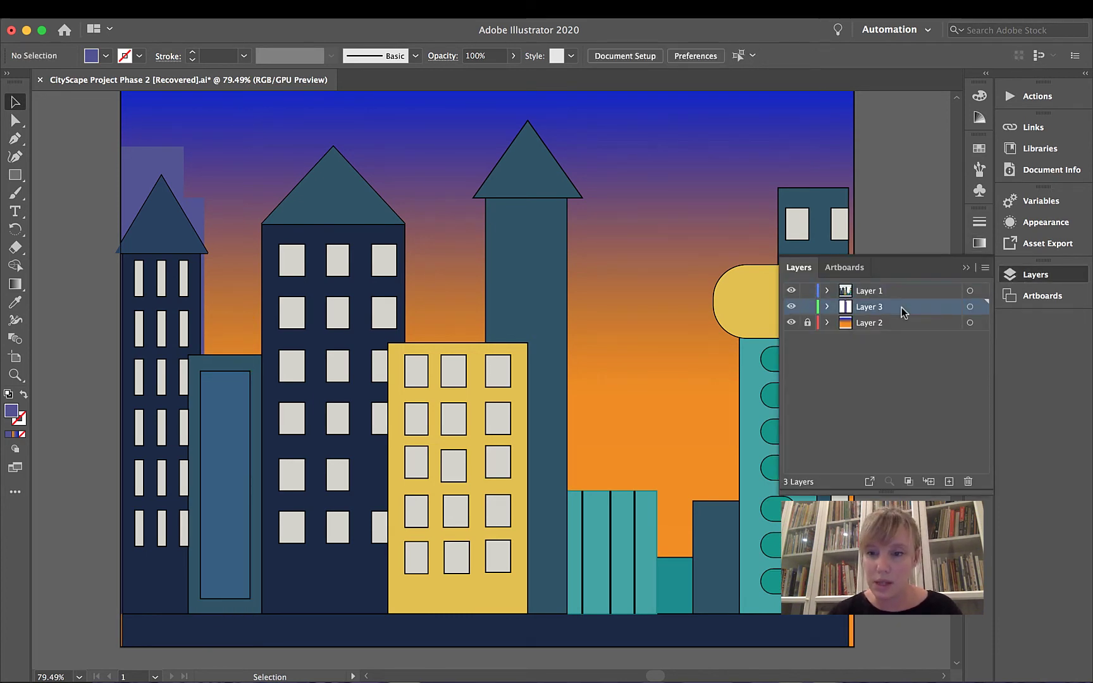
click(966, 267)
key(m)
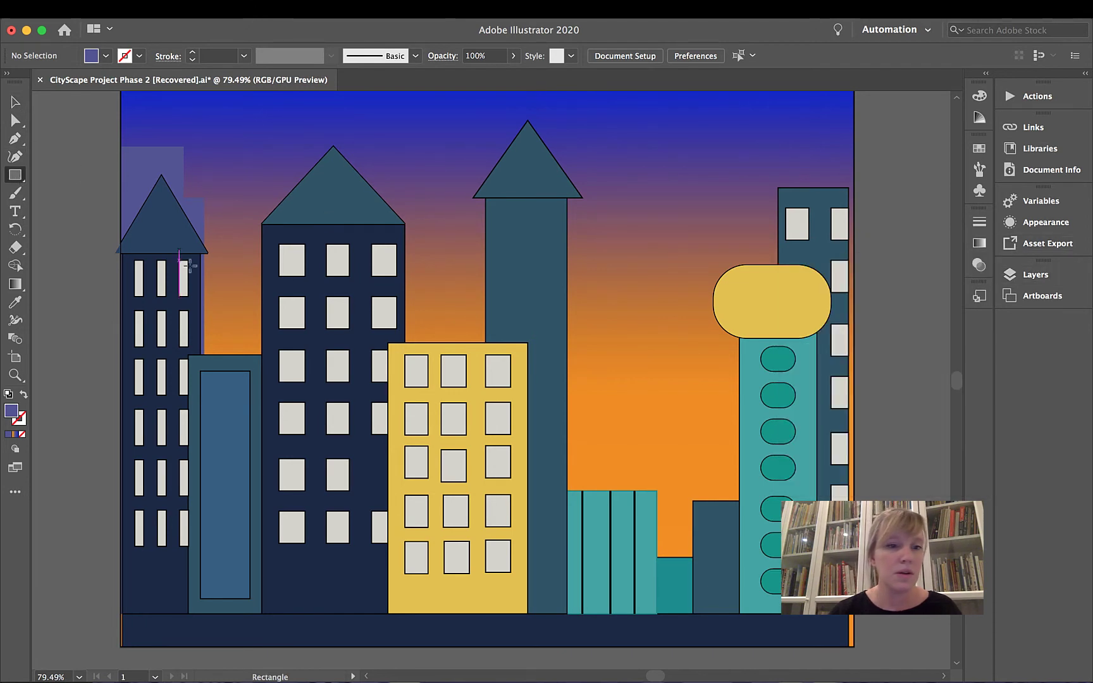
- Draw nine purple back buildings of varying heights behind the front skyline
drag(225, 312, 263, 614)
drag(262, 170, 327, 623)
drag(311, 120, 393, 617)
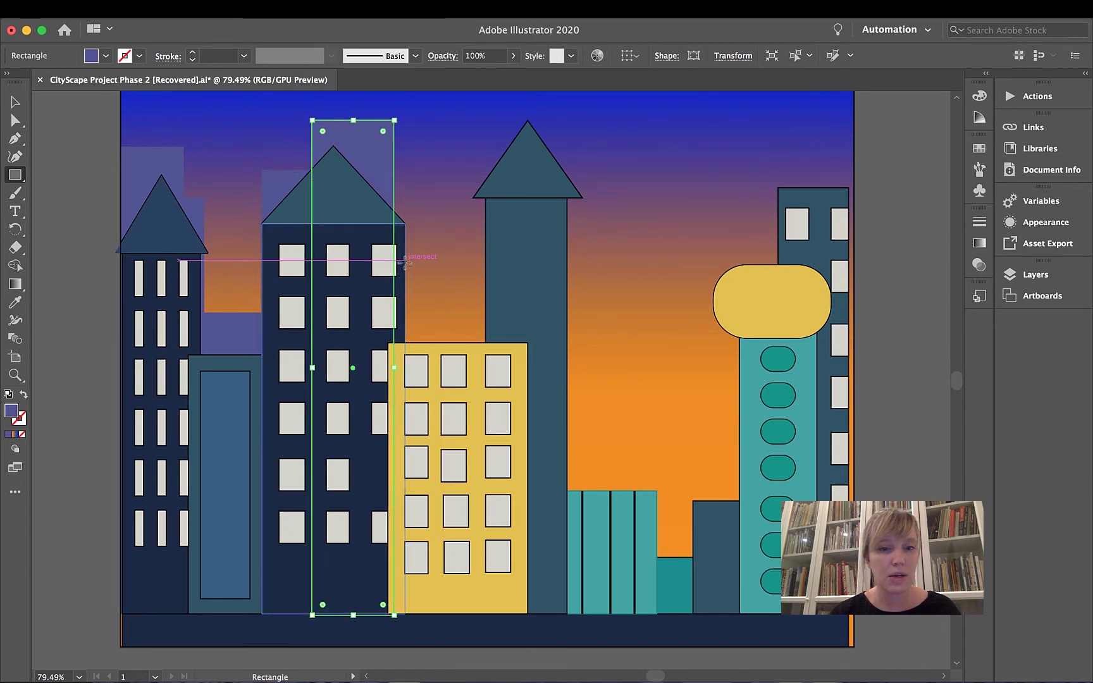
drag(405, 260, 488, 619)
drag(568, 381, 629, 615)
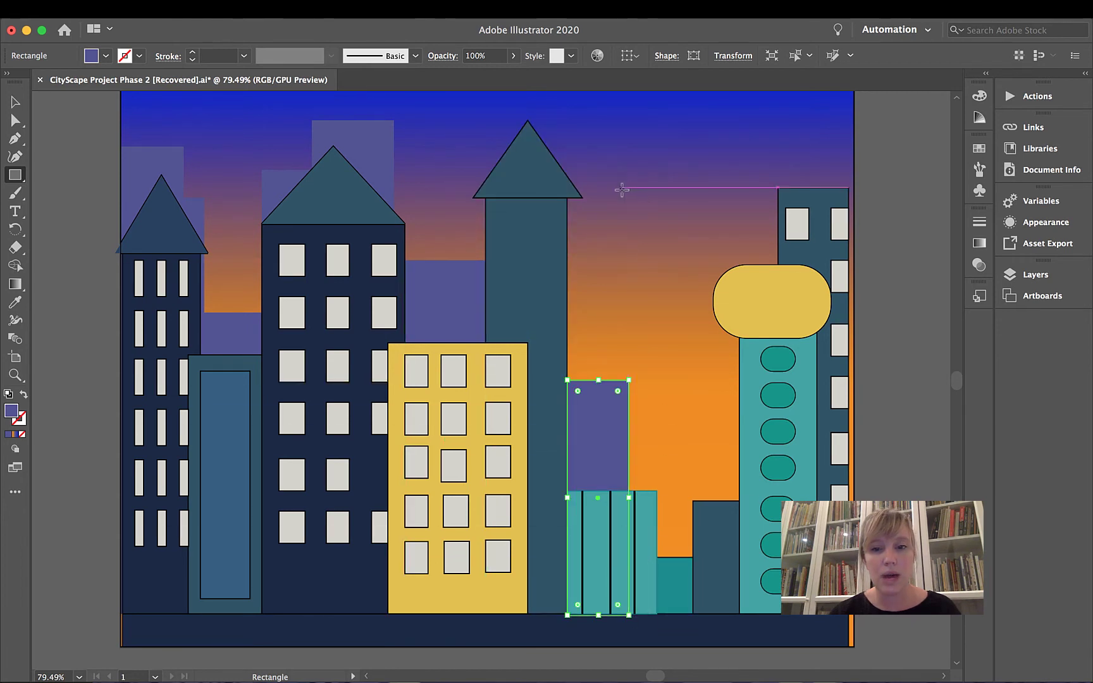
drag(590, 182, 683, 615)
drag(682, 224, 707, 619)
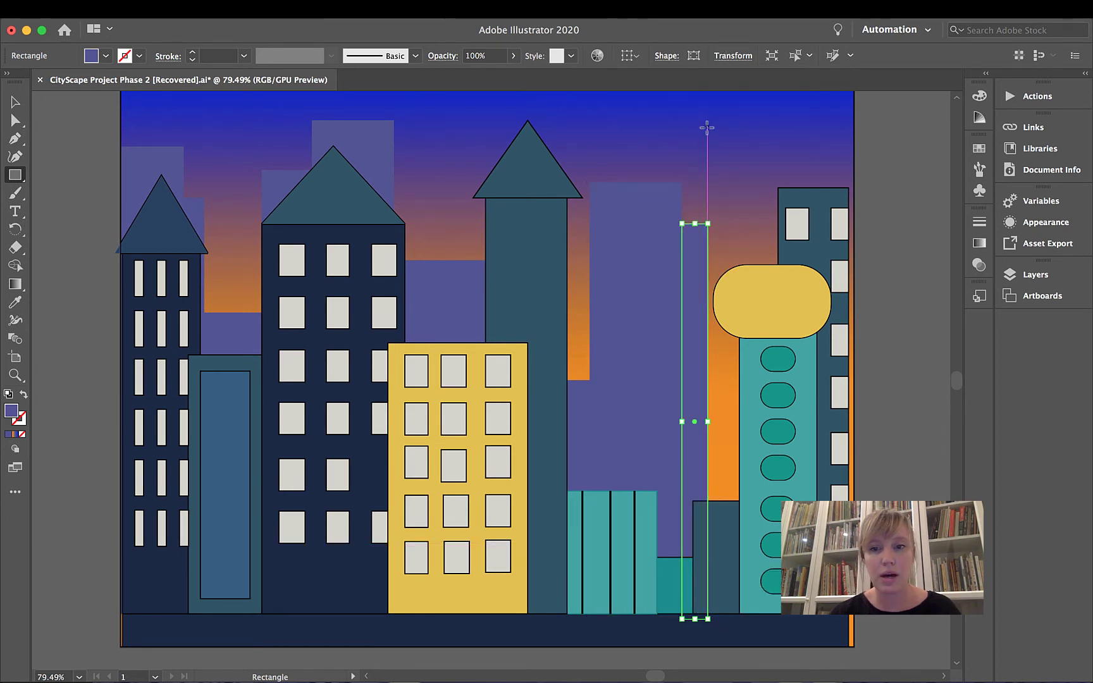
drag(707, 128, 761, 618)
drag(804, 141, 831, 226)
click(16, 102)
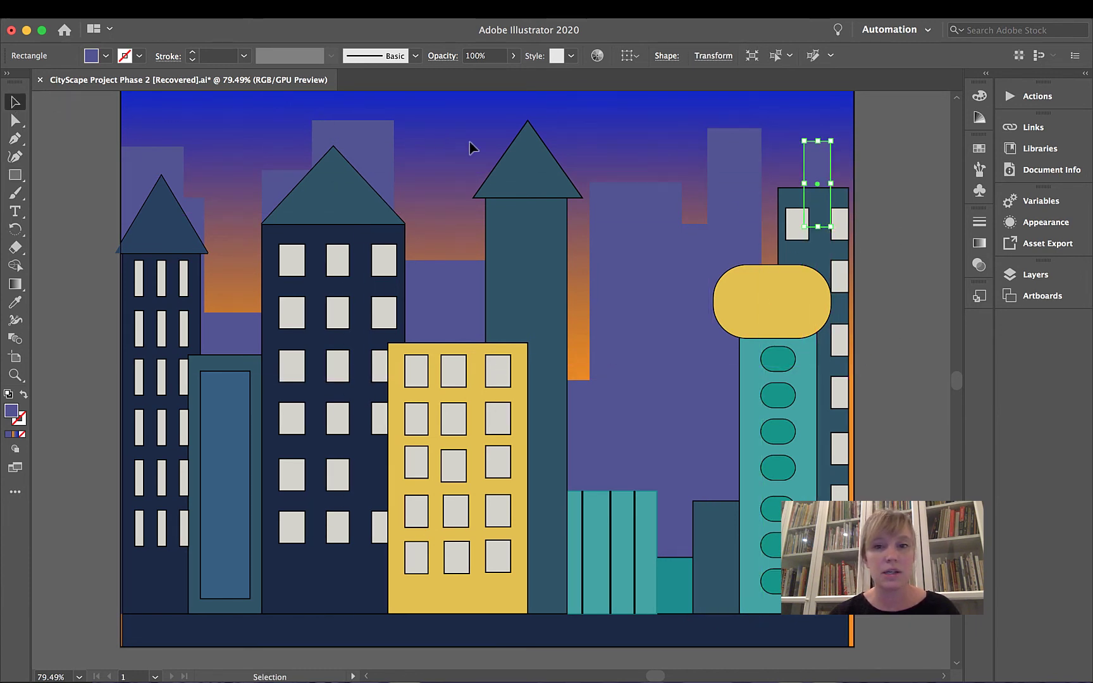
click(911, 178)
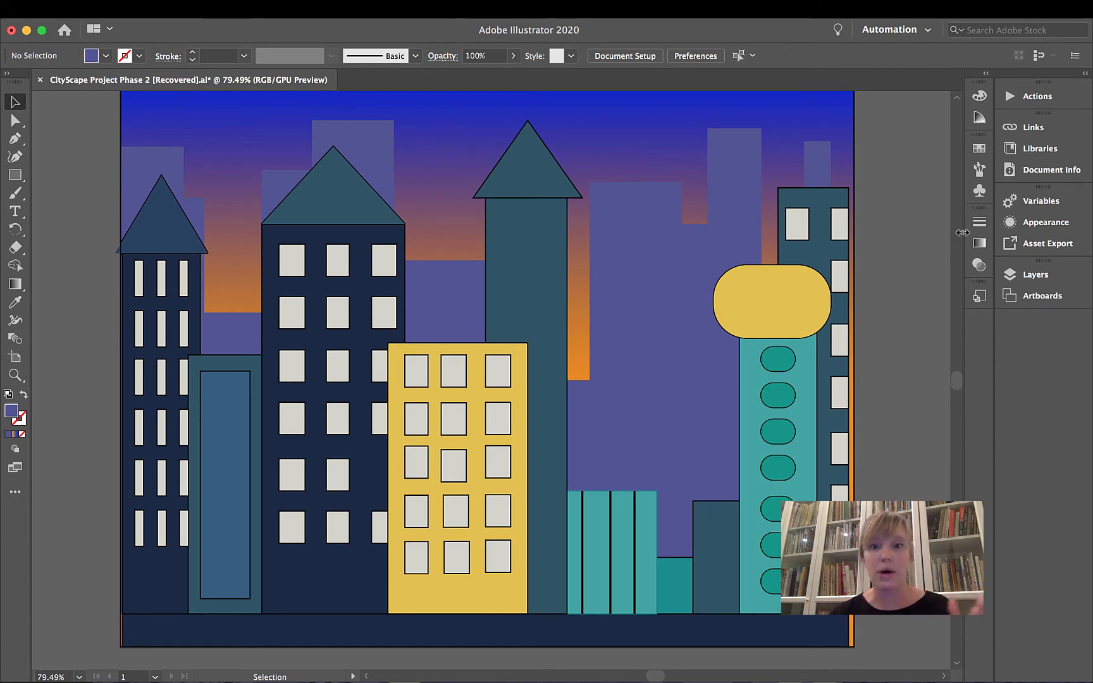
- Expand Layer 3 and select its rectangles, dismissing a crash report along the way
click(1009, 274)
click(826, 306)
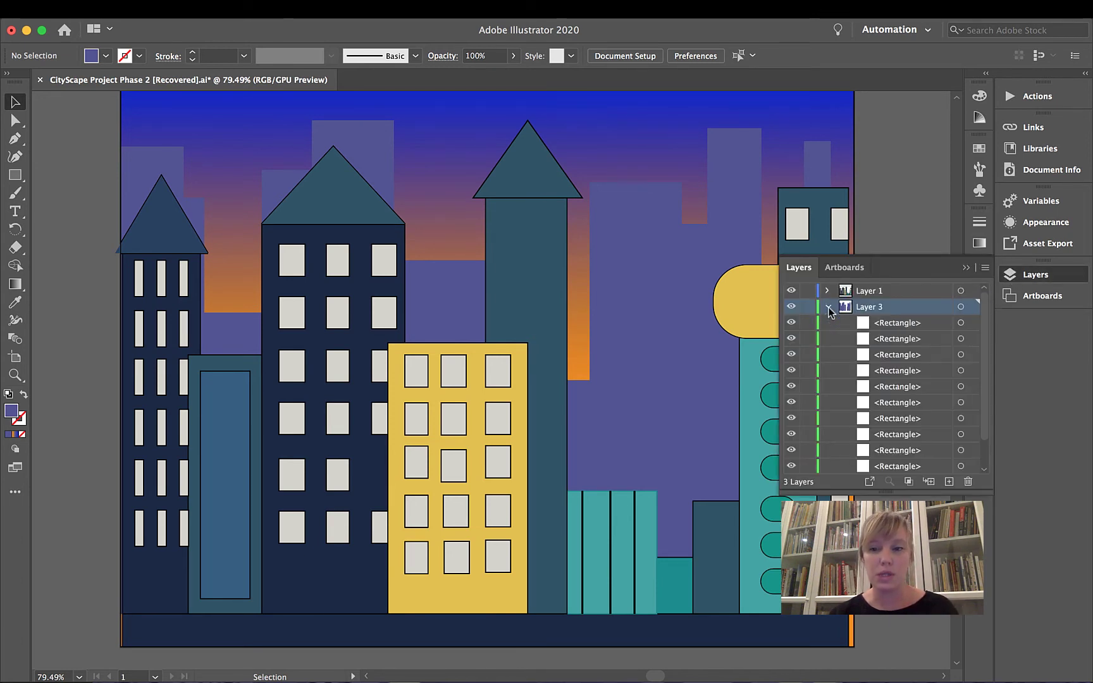
click(888, 324)
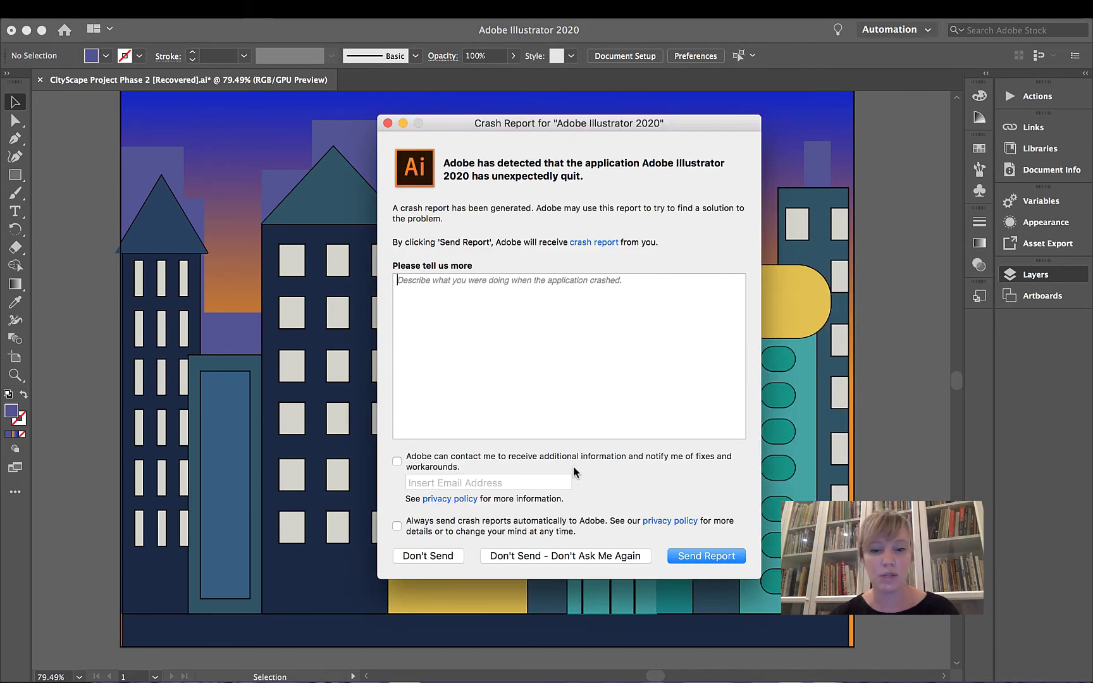
click(428, 556)
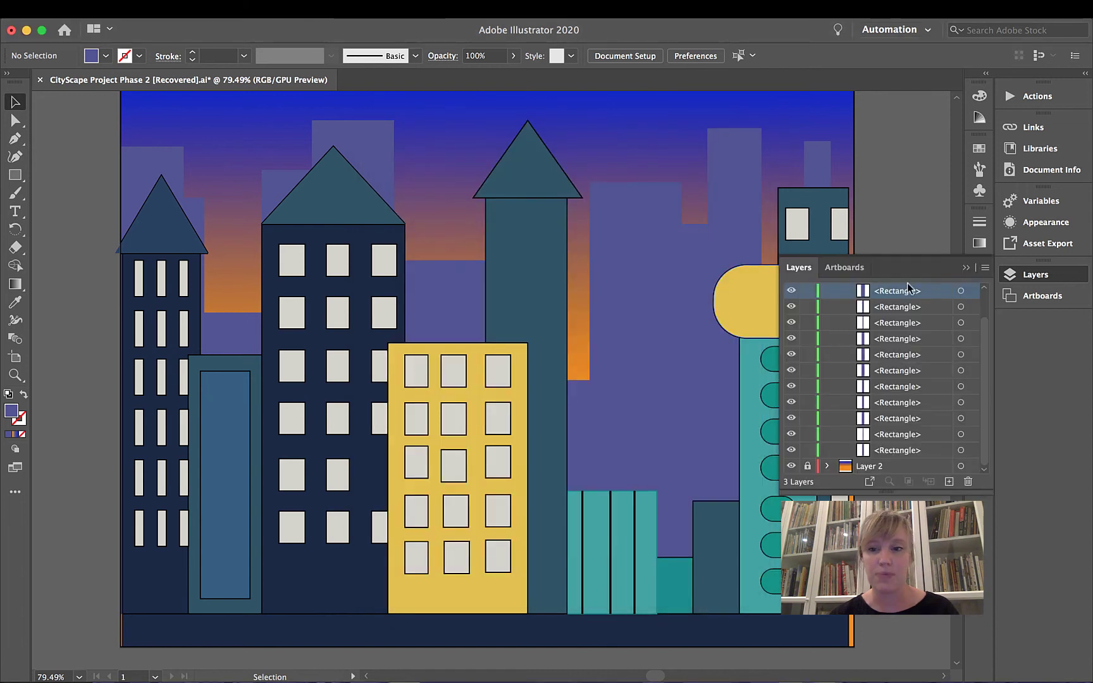
scroll(886, 326, down, 2)
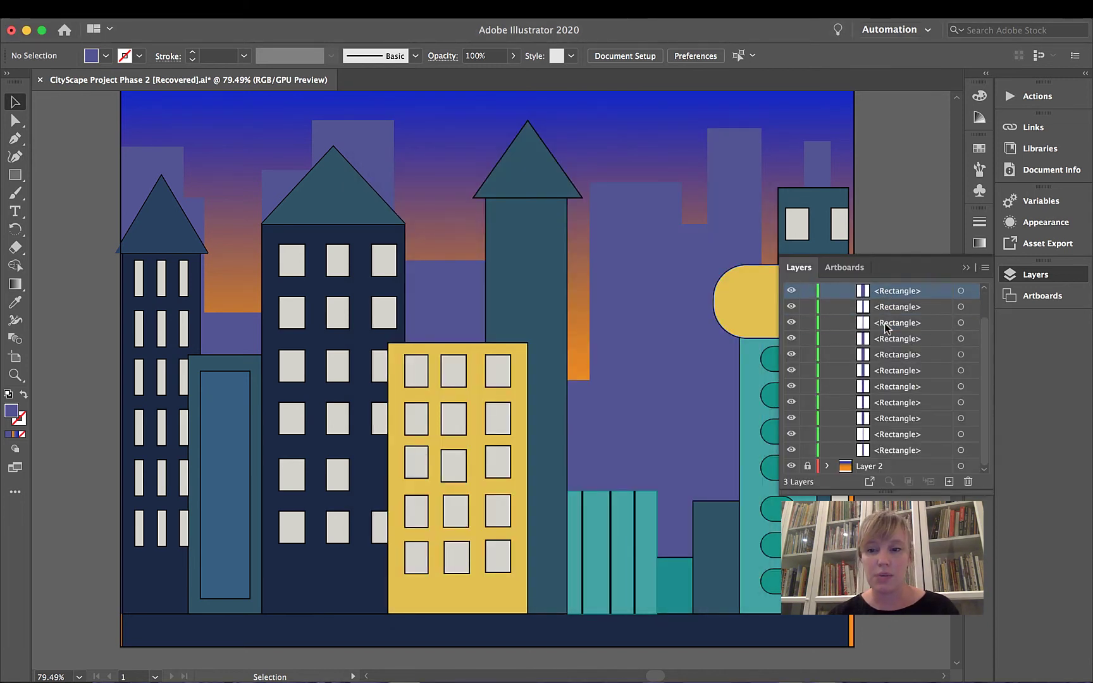
shift+click(889, 453)
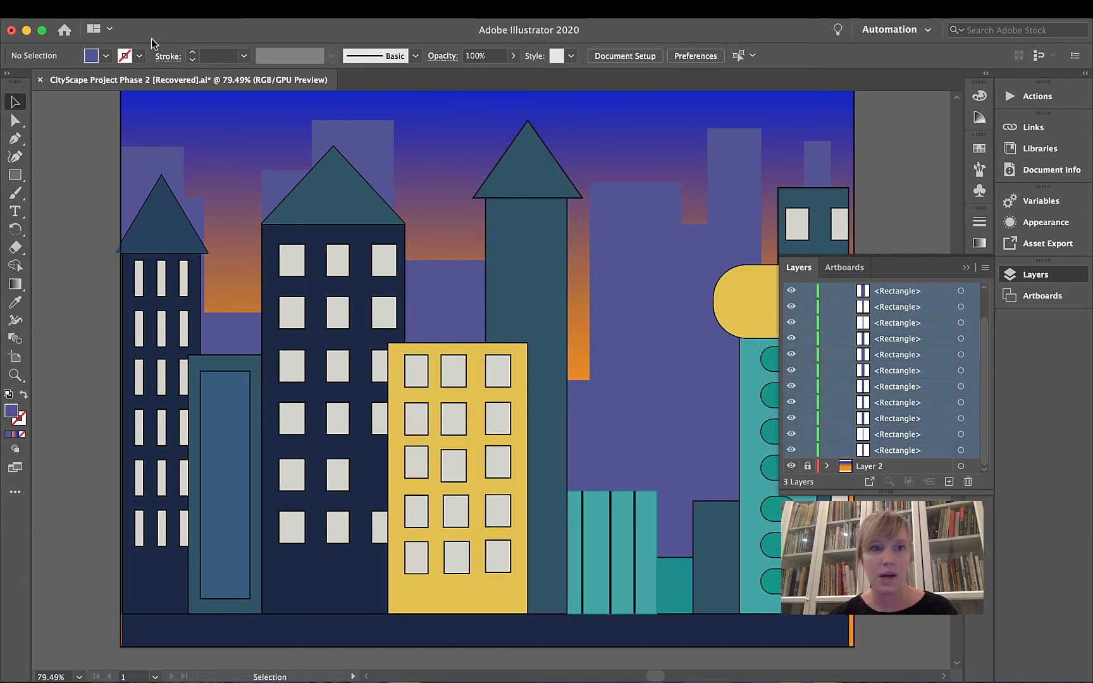
click(177, 7)
key(Escape)
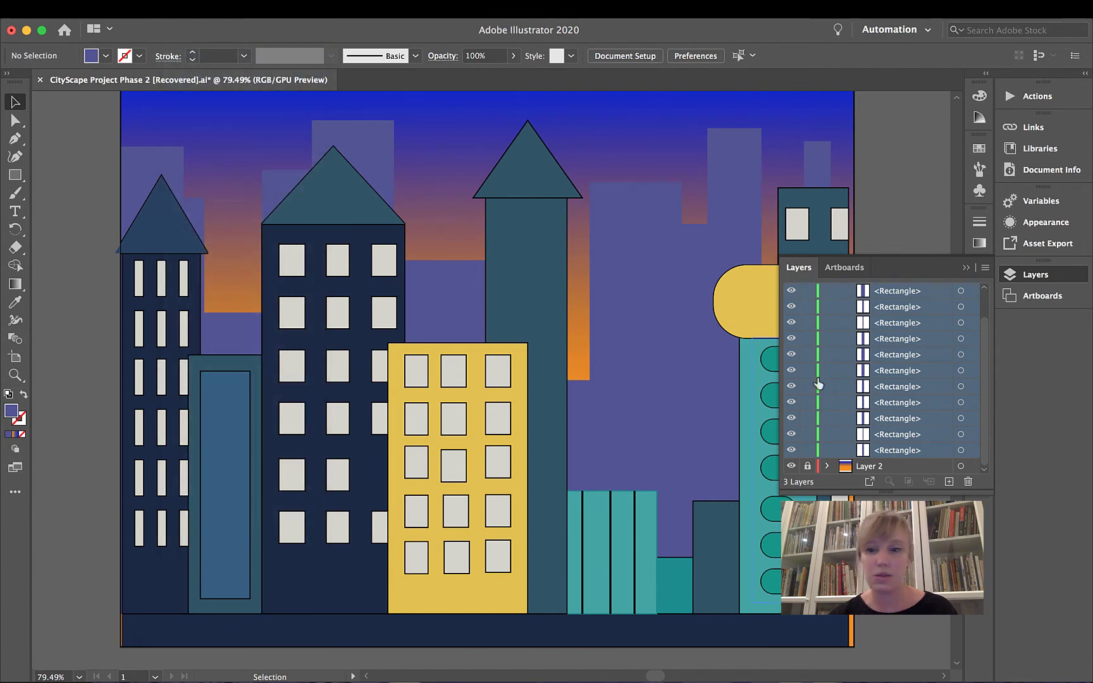
scroll(922, 391, up, 1)
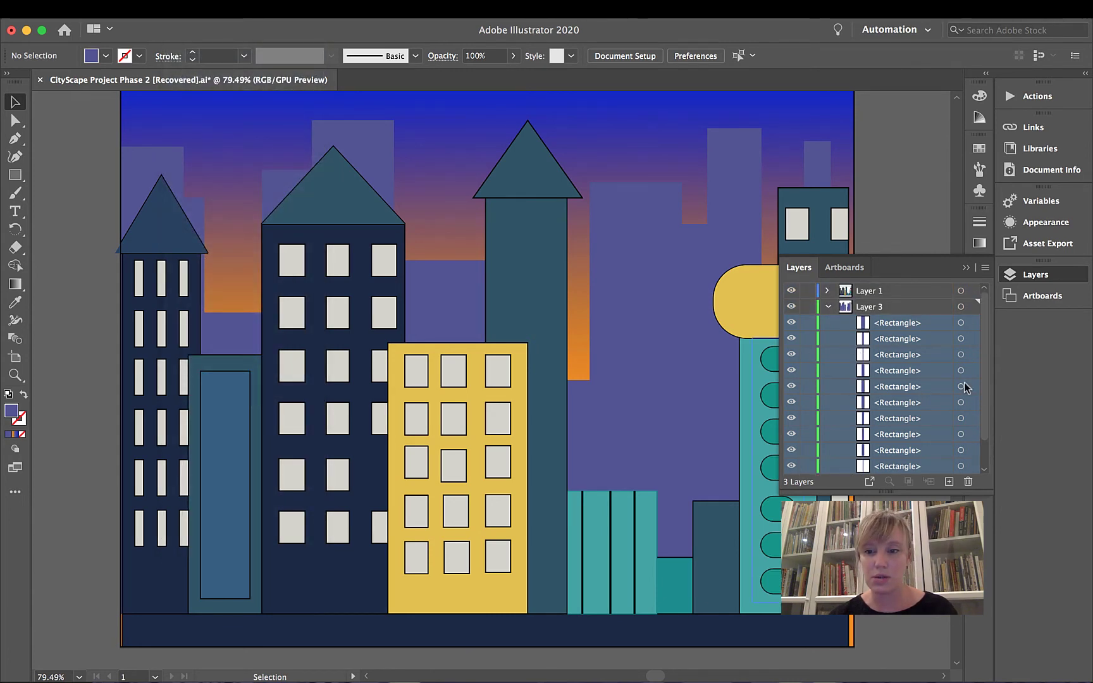
scroll(922, 367, down, 1)
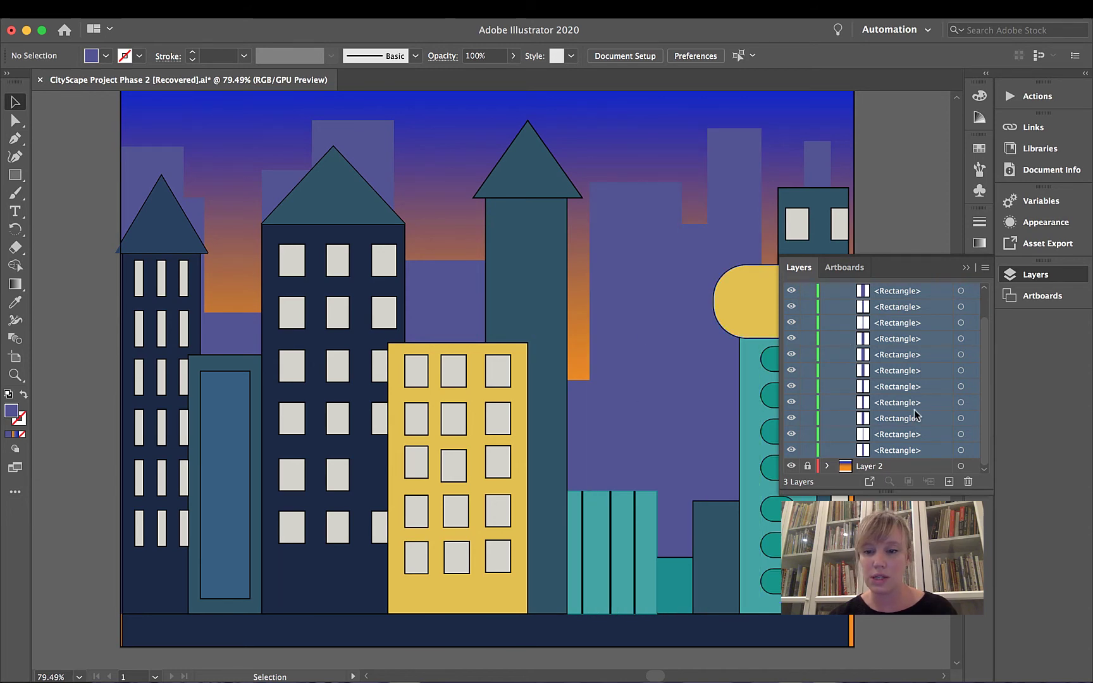
click(184, 8)
key(Escape)
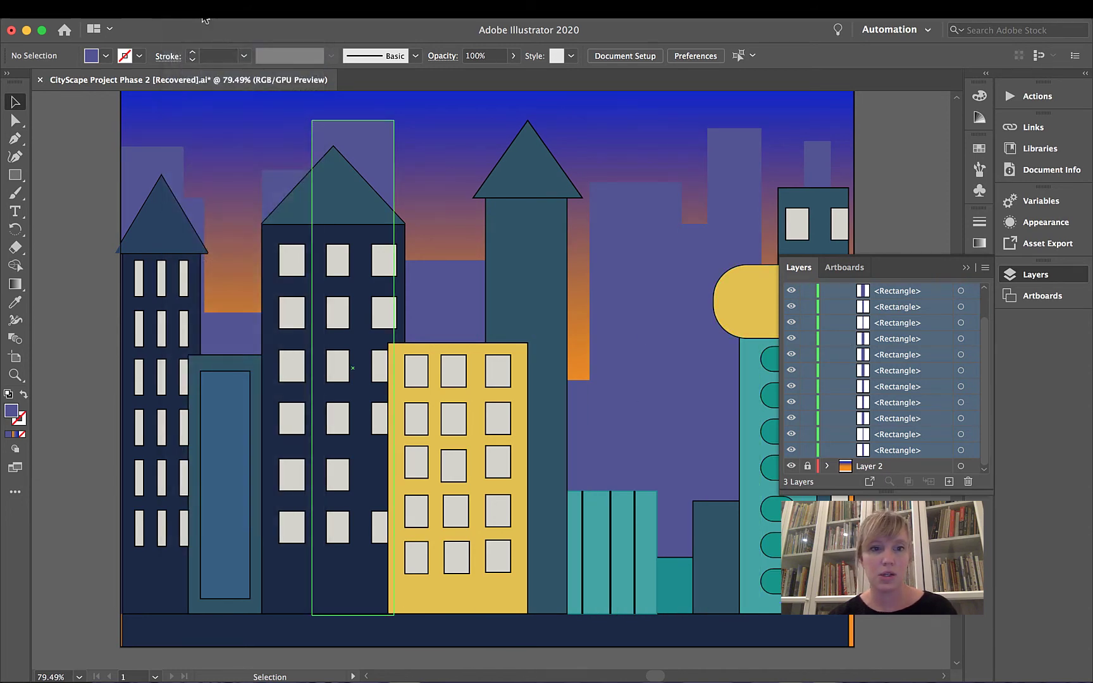
click(970, 269)
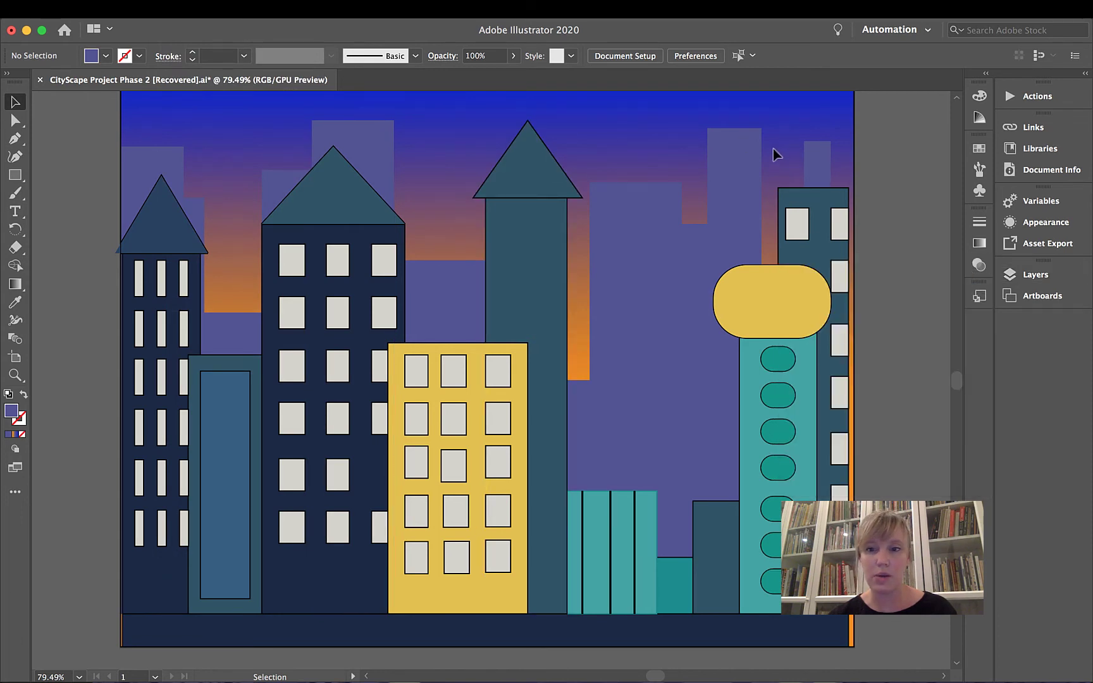
- Shift-select all eleven purple back buildings and group them via the right-click menu
click(166, 169)
shift+click(195, 202)
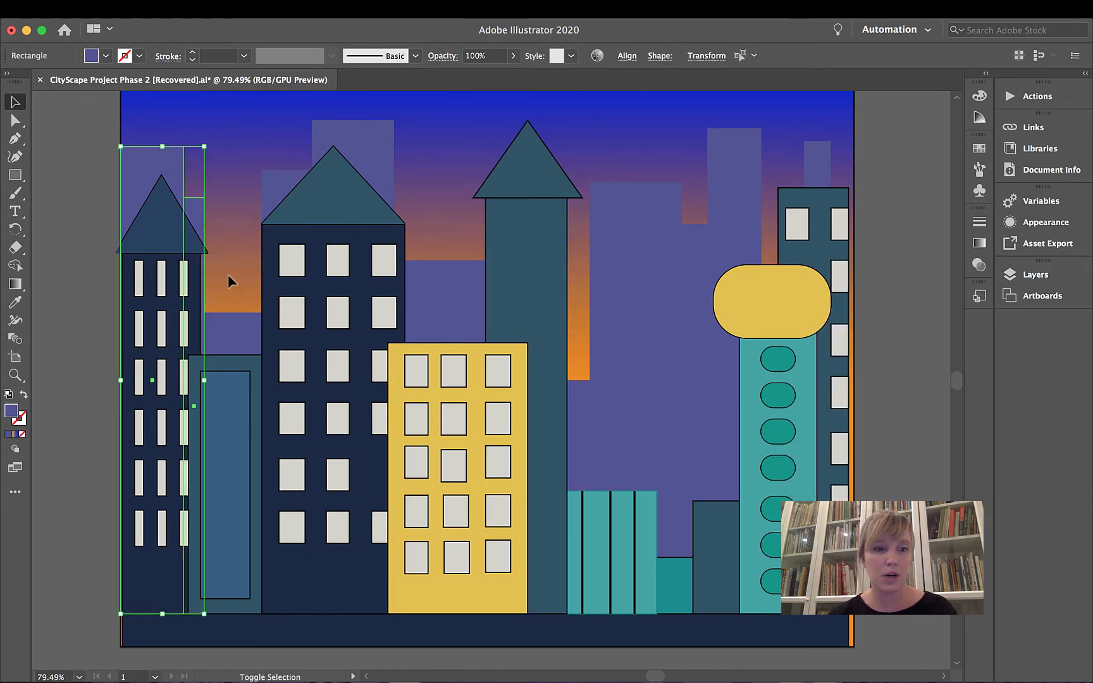
shift+click(244, 315)
shift+click(276, 186)
shift+click(352, 140)
shift+click(464, 283)
shift+click(590, 441)
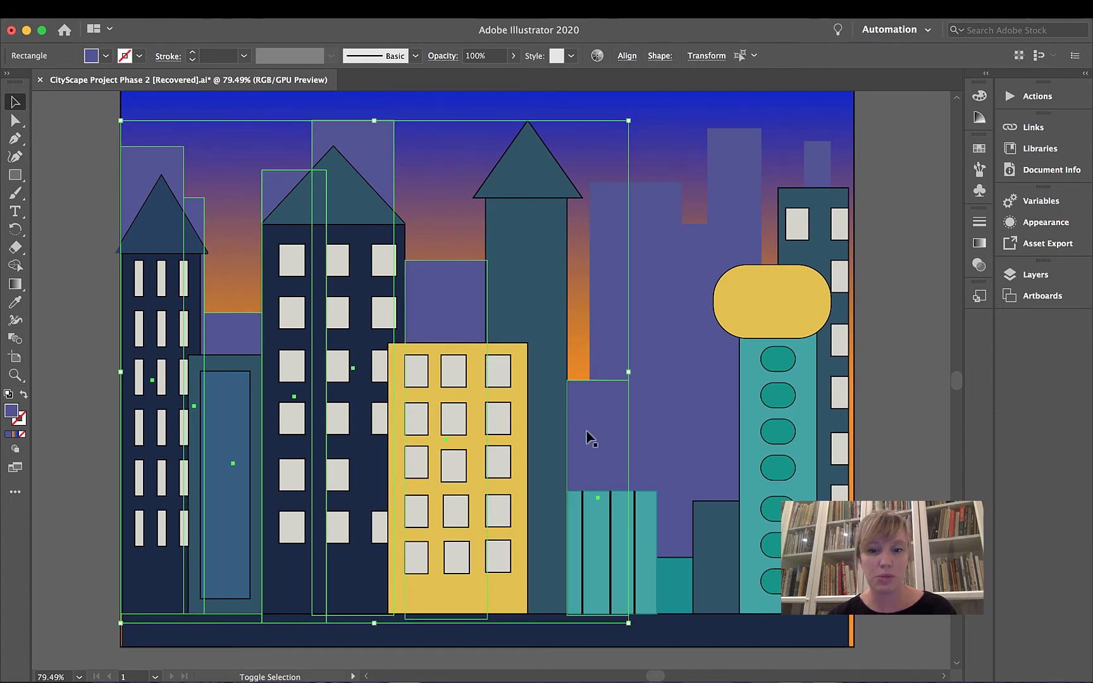
shift+click(637, 260)
shift+click(687, 276)
shift+click(739, 195)
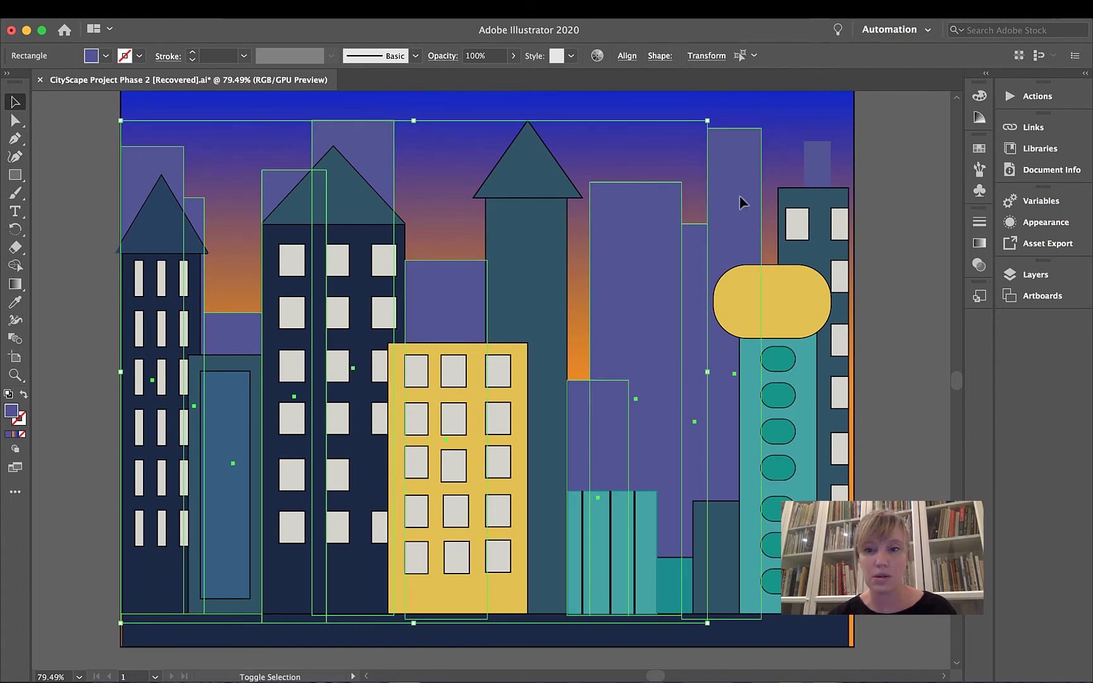
shift+click(813, 174)
right_click(815, 172)
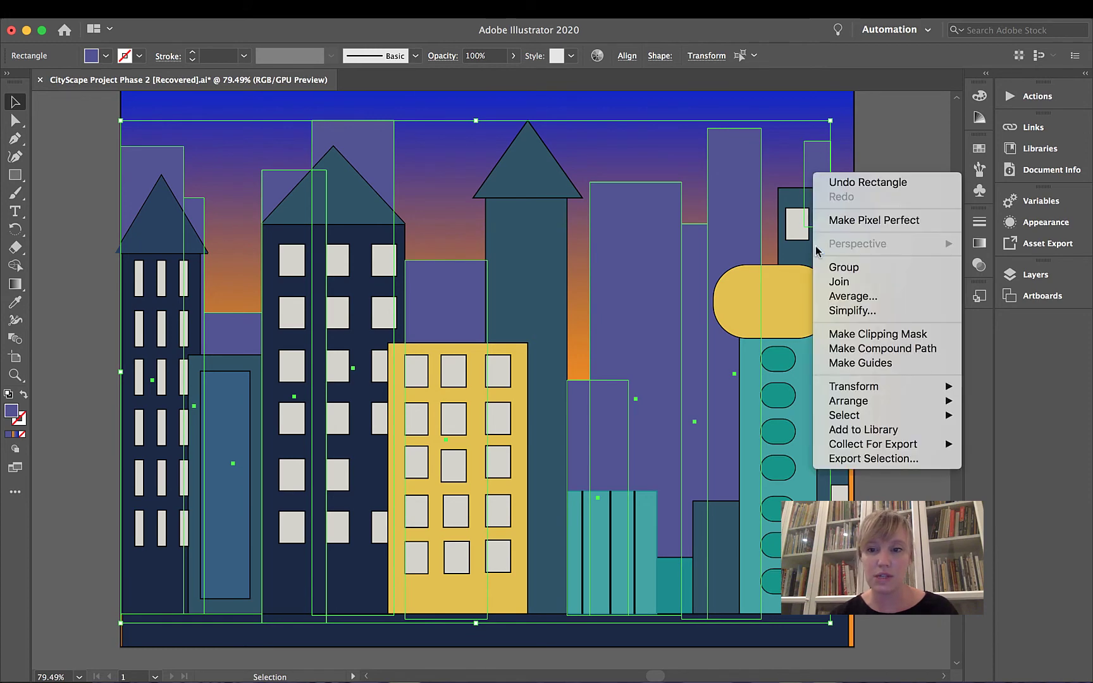
click(844, 267)
- Undo an accidental nudge of the group, make Layer 1 active, collapse Layer 3, and lock Layer 2
click(788, 133)
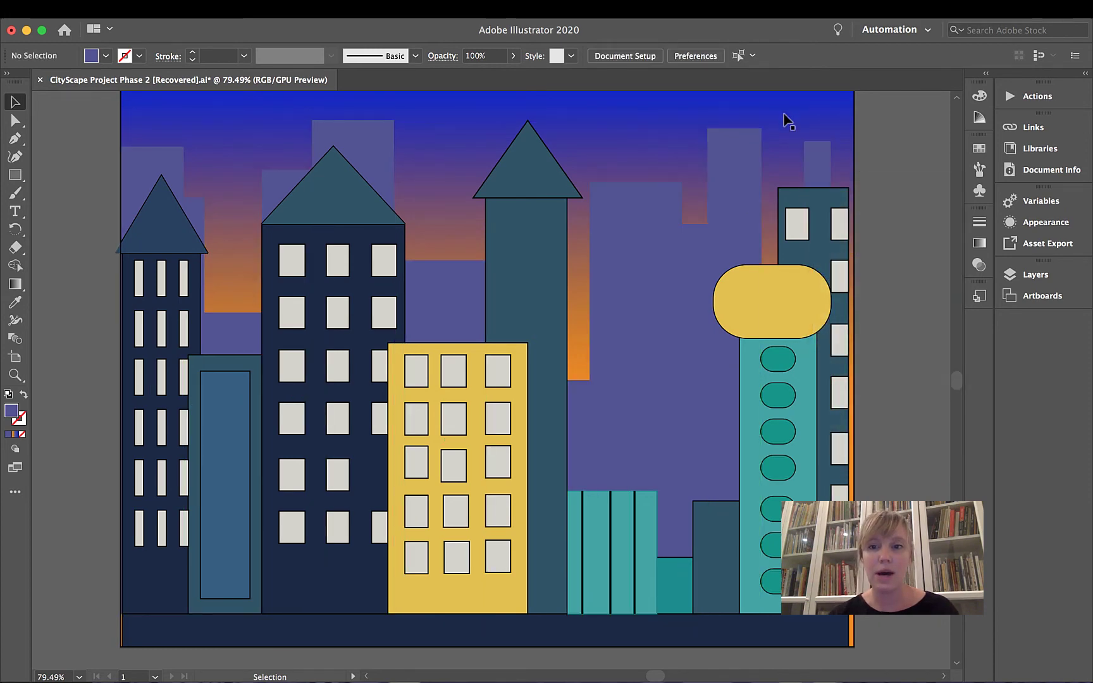
drag(741, 169, 764, 170)
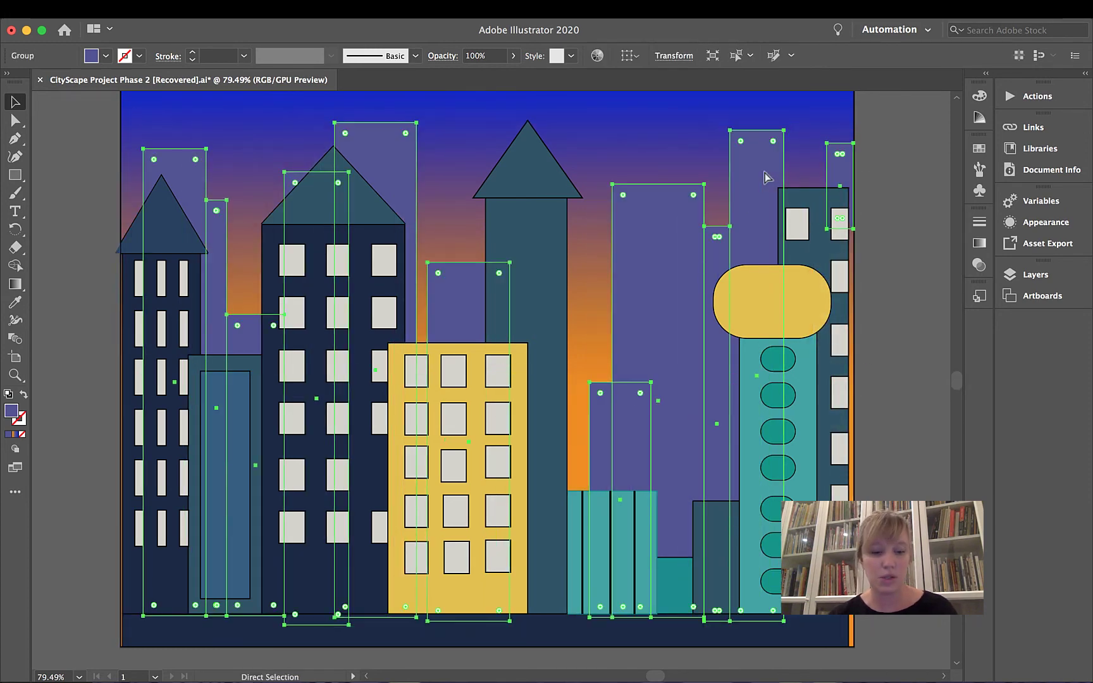
key(super+z)
click(847, 107)
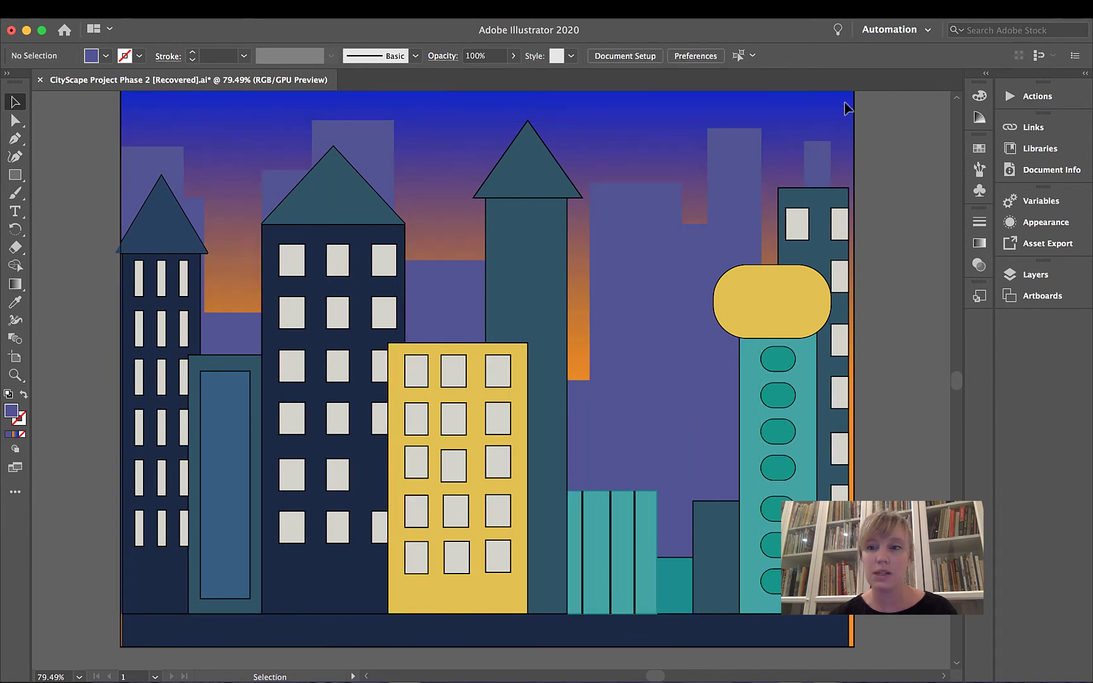
click(1014, 277)
click(875, 293)
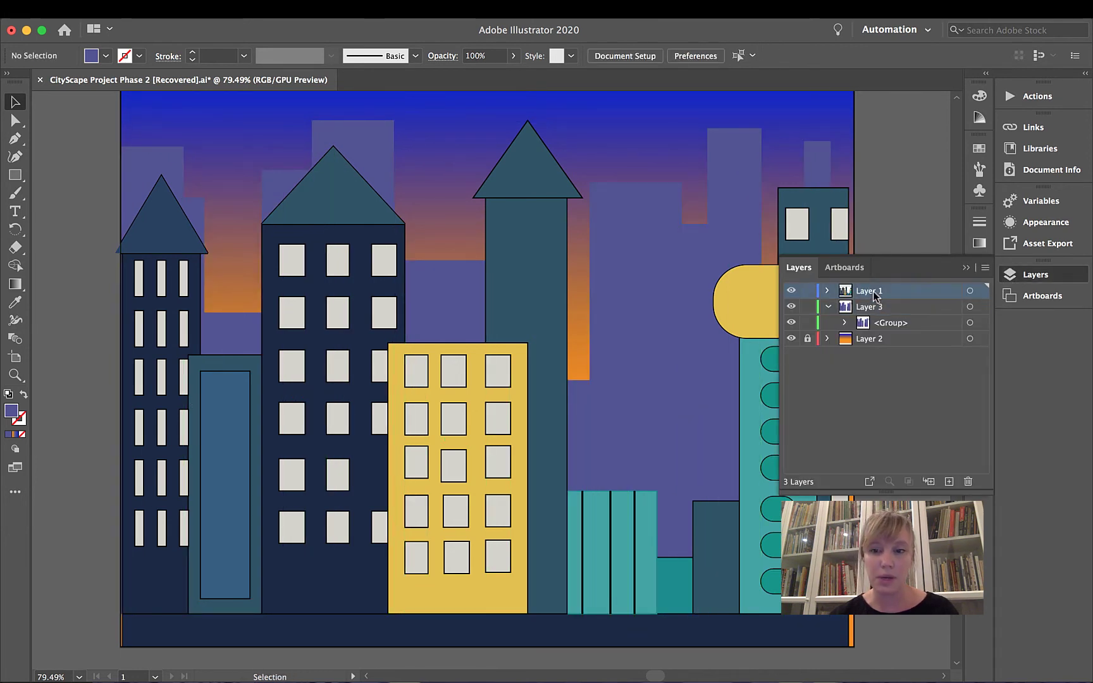
click(827, 307)
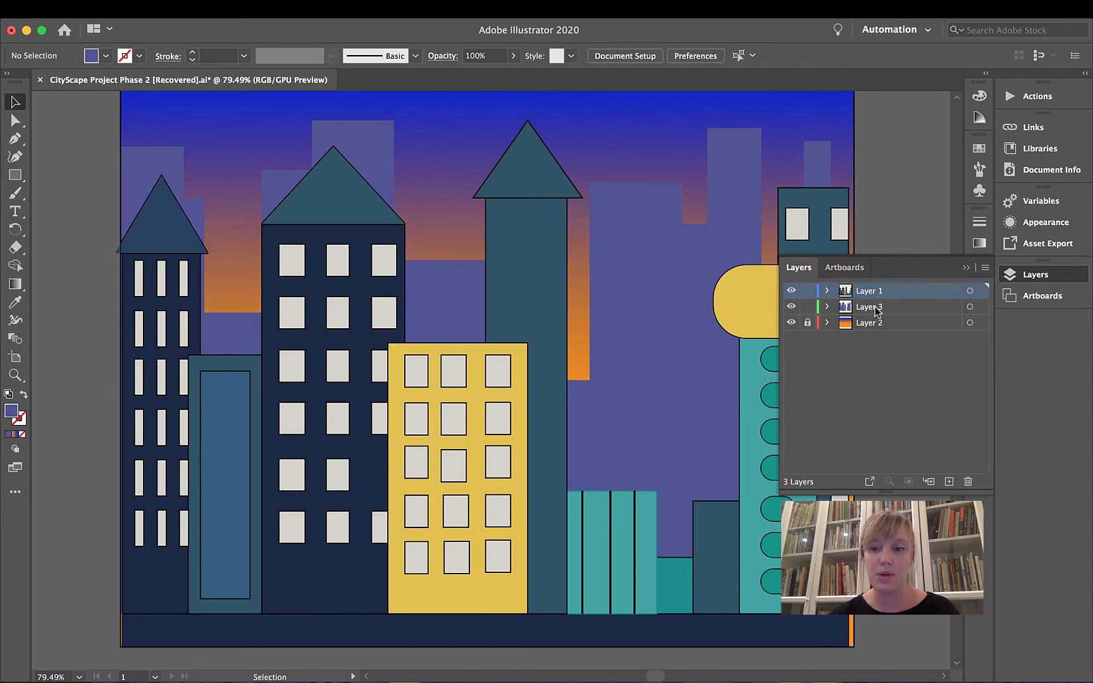
click(808, 323)
click(966, 268)
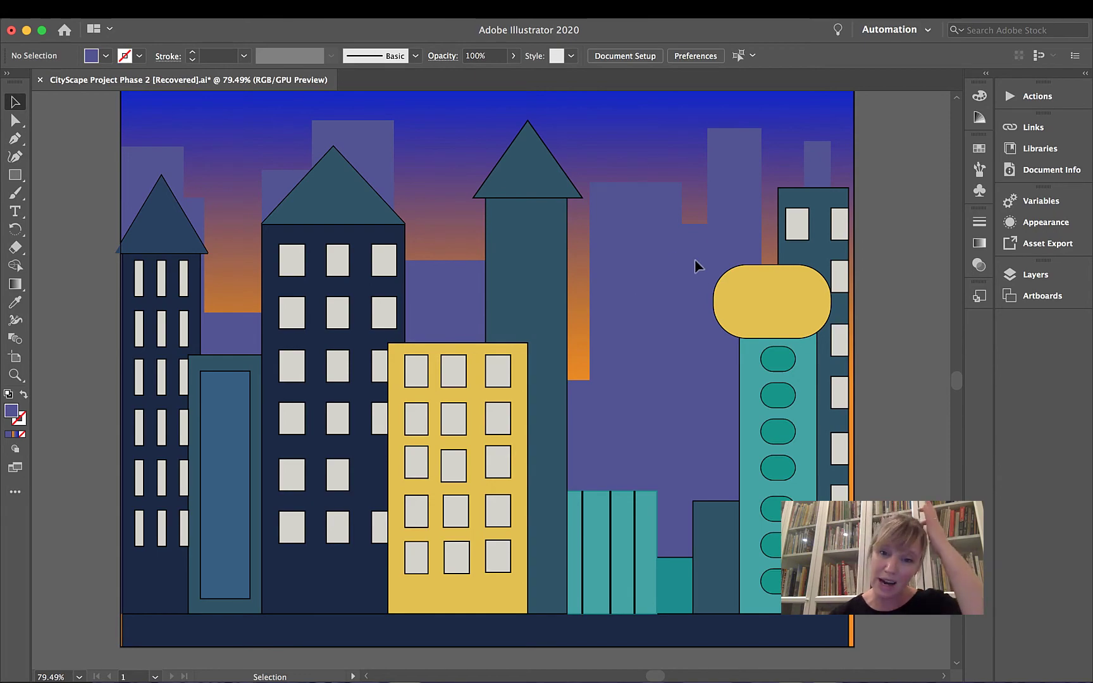
- Switch from the inspiration #2.jpg page in Google Classroom back to the Illustrator cityscape
key(ctrl+Up)
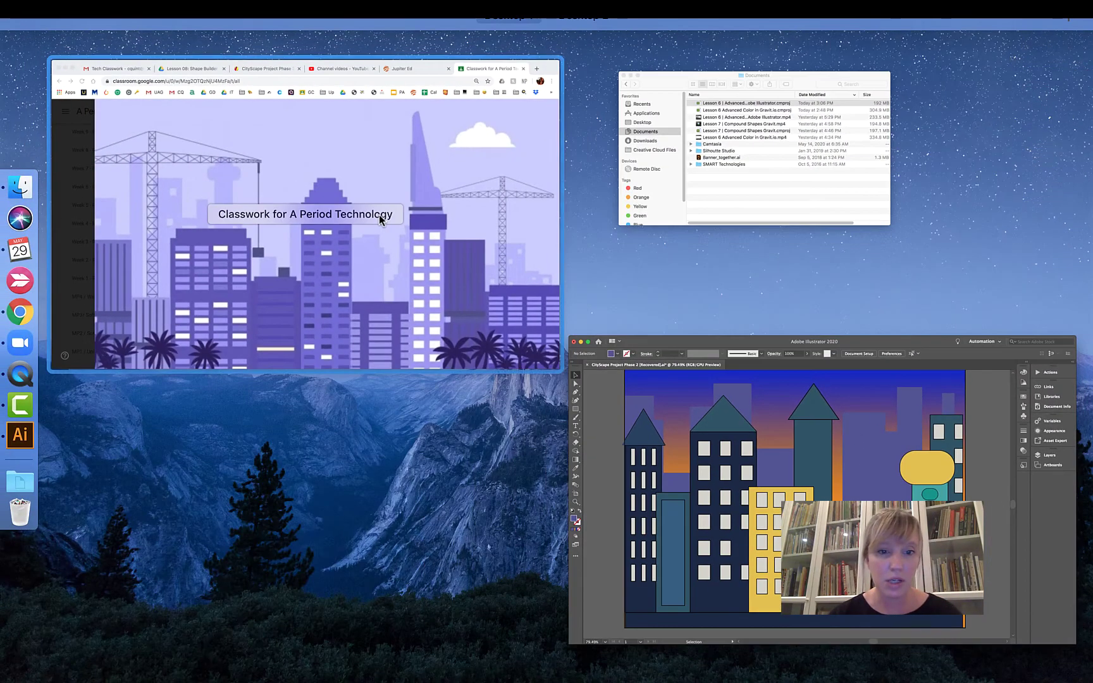
click(379, 219)
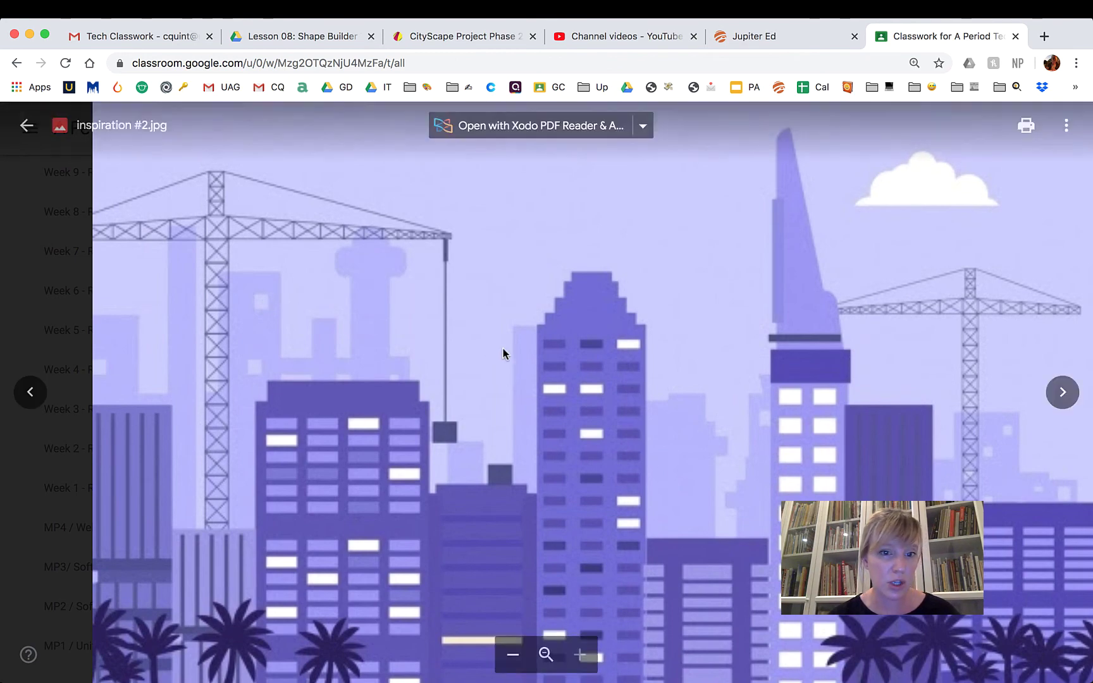
key(ctrl+Up)
click(443, 443)
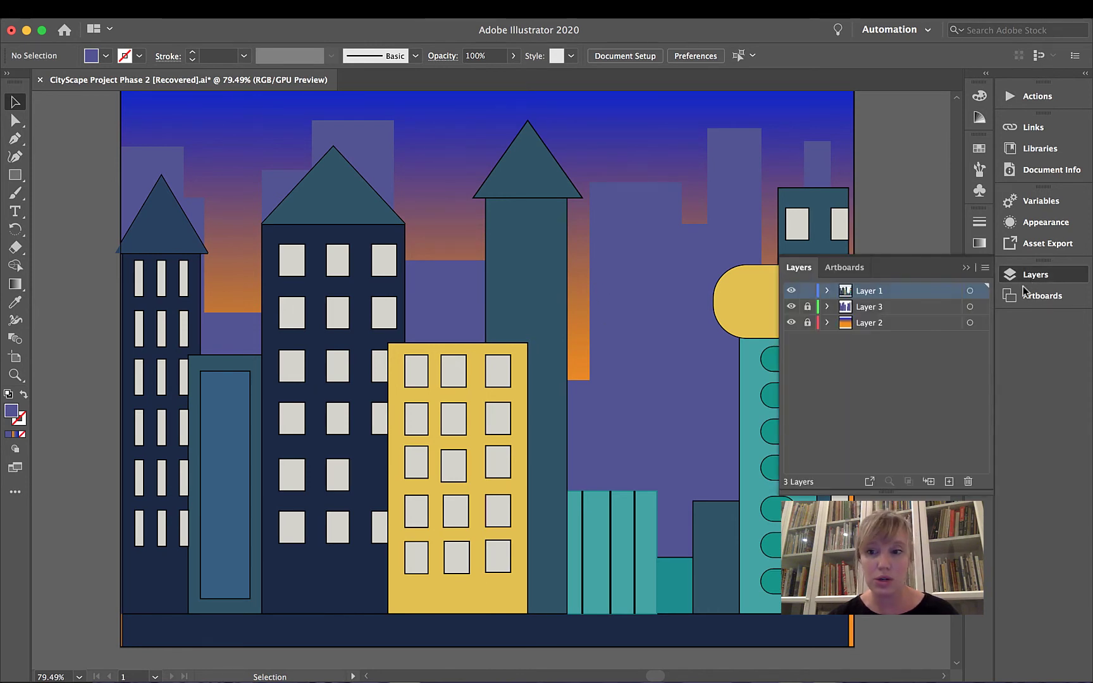
- Activate and unlock Layer 3, choose a lighter lavender fill, and quit Zoom from the Dock
click(883, 308)
click(807, 307)
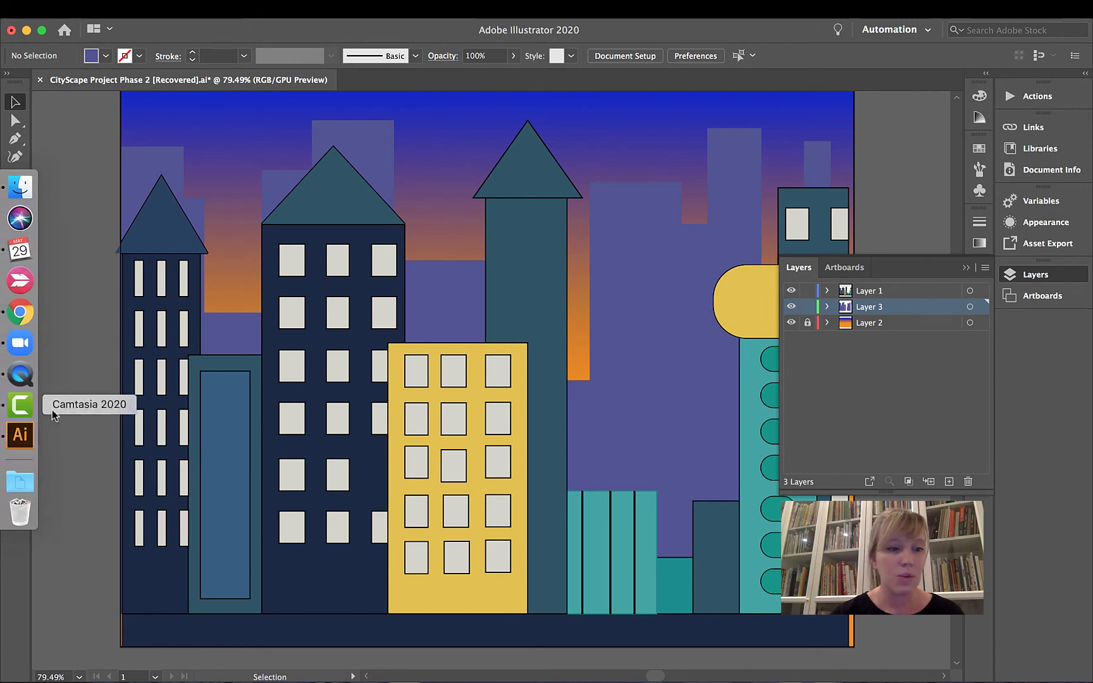
double_click(10, 414)
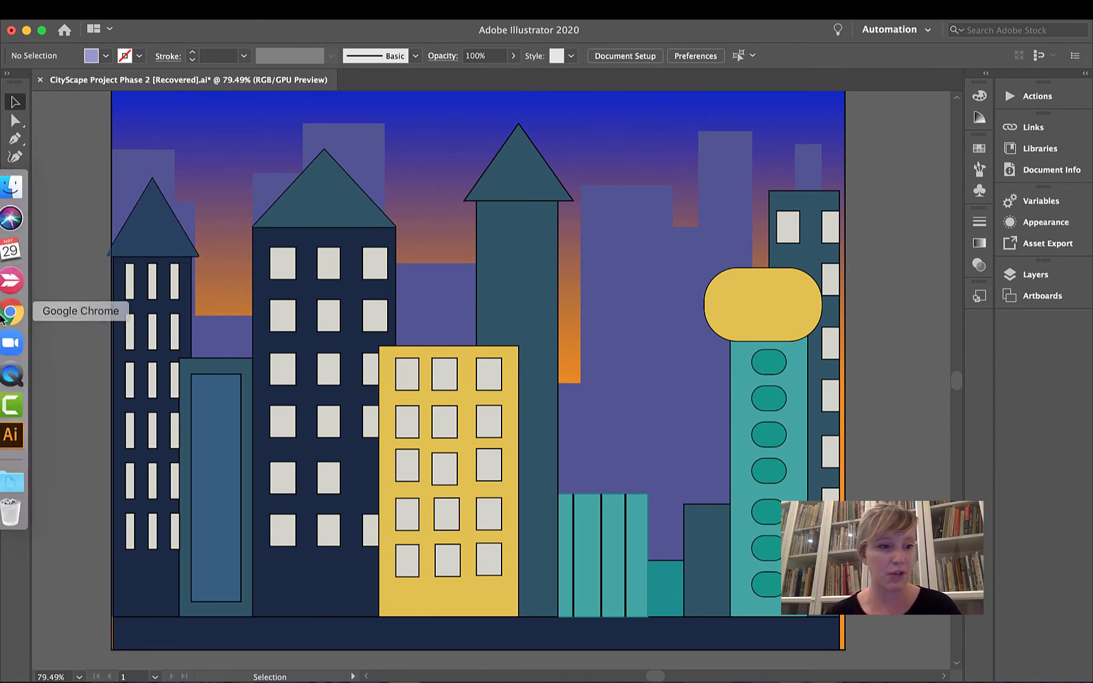
right_click(21, 344)
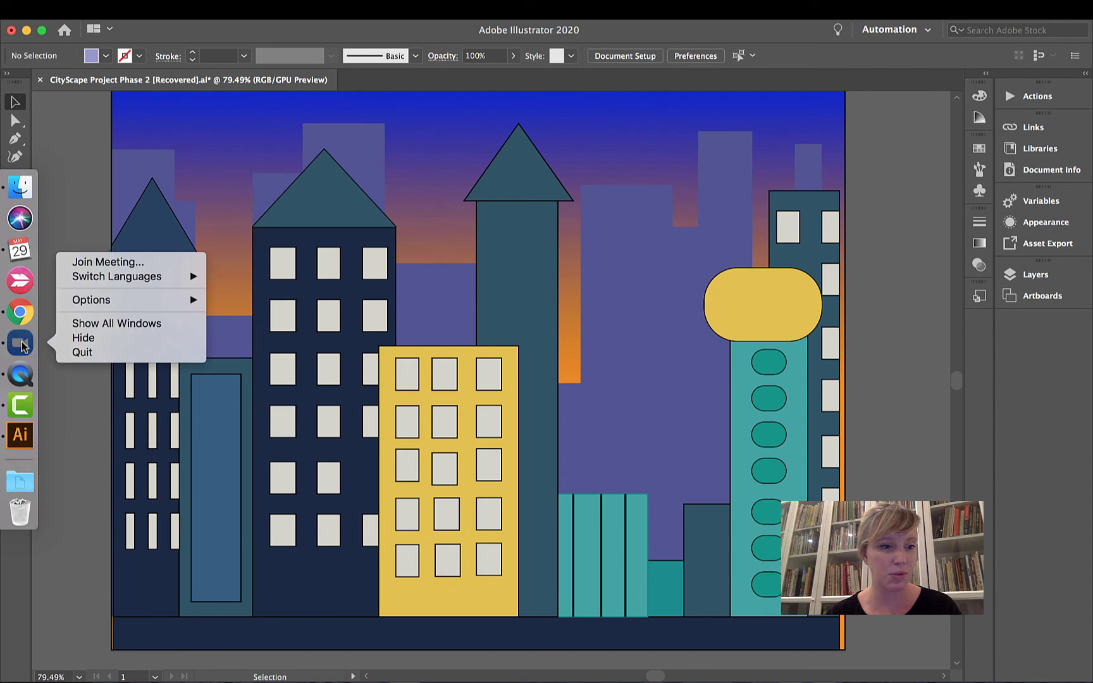
click(80, 353)
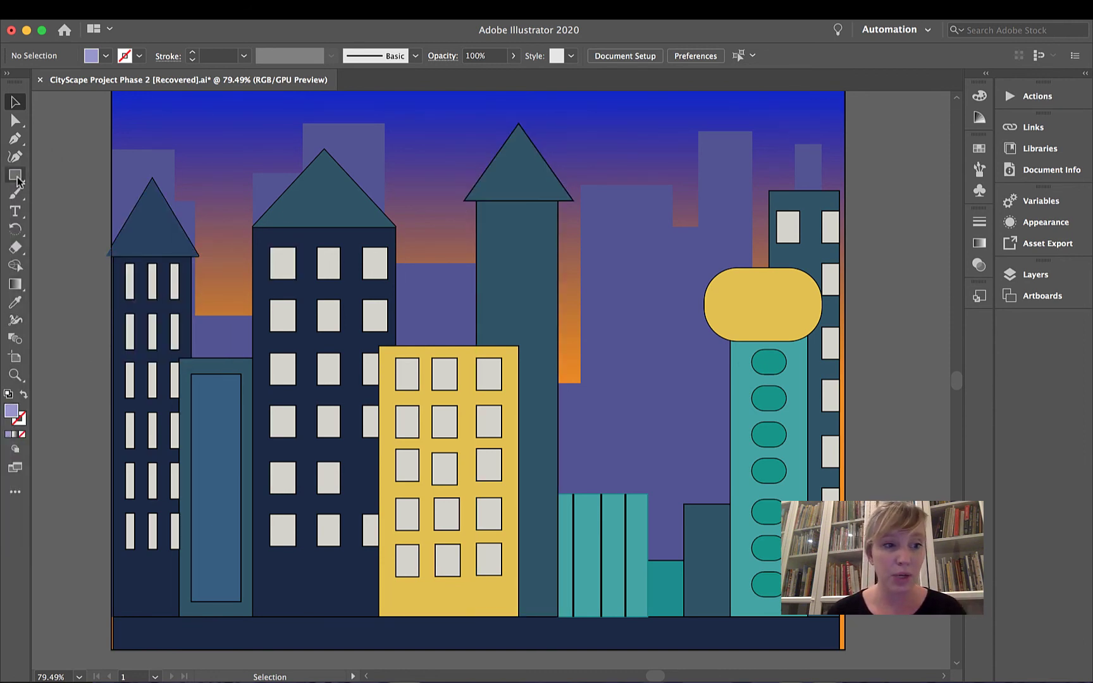
- Replace a window drawn on the wrong layer with a small window near the back building's top on Layer 3
drag(589, 198, 611, 229)
click(1033, 274)
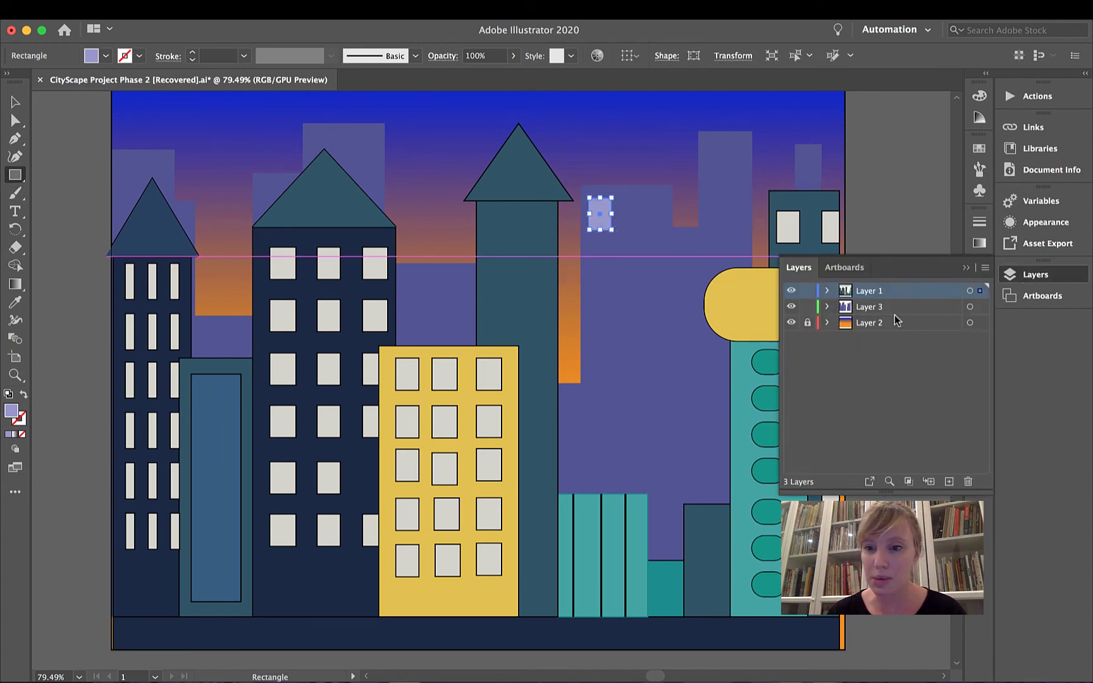
click(890, 308)
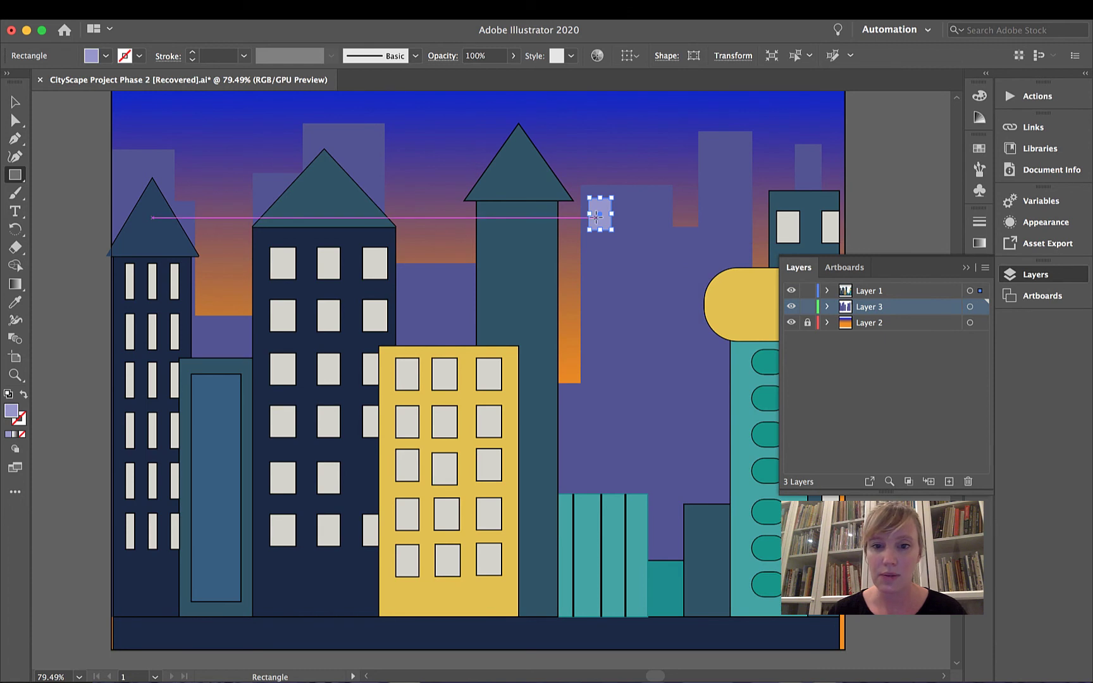
key(v)
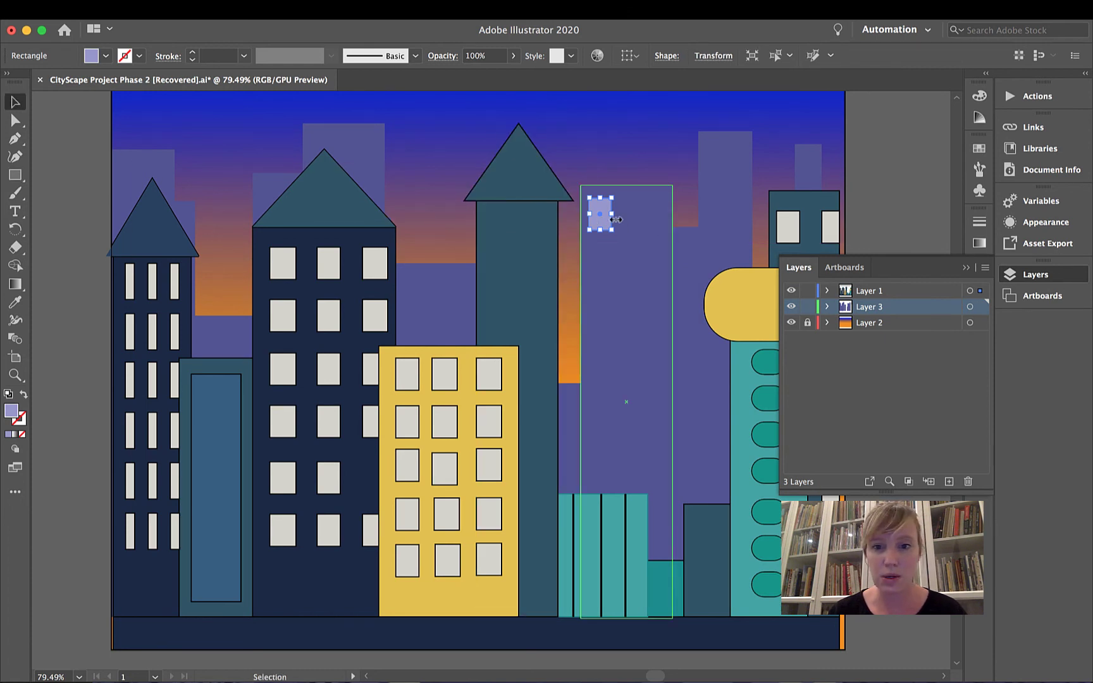
key(Delete)
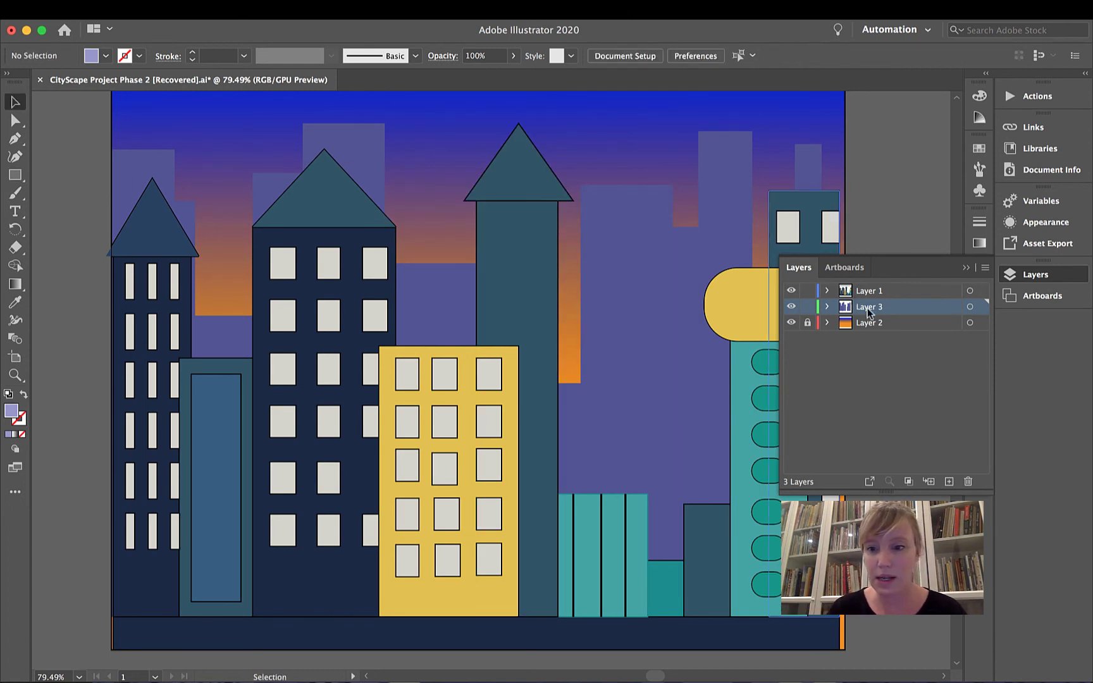
click(15, 175)
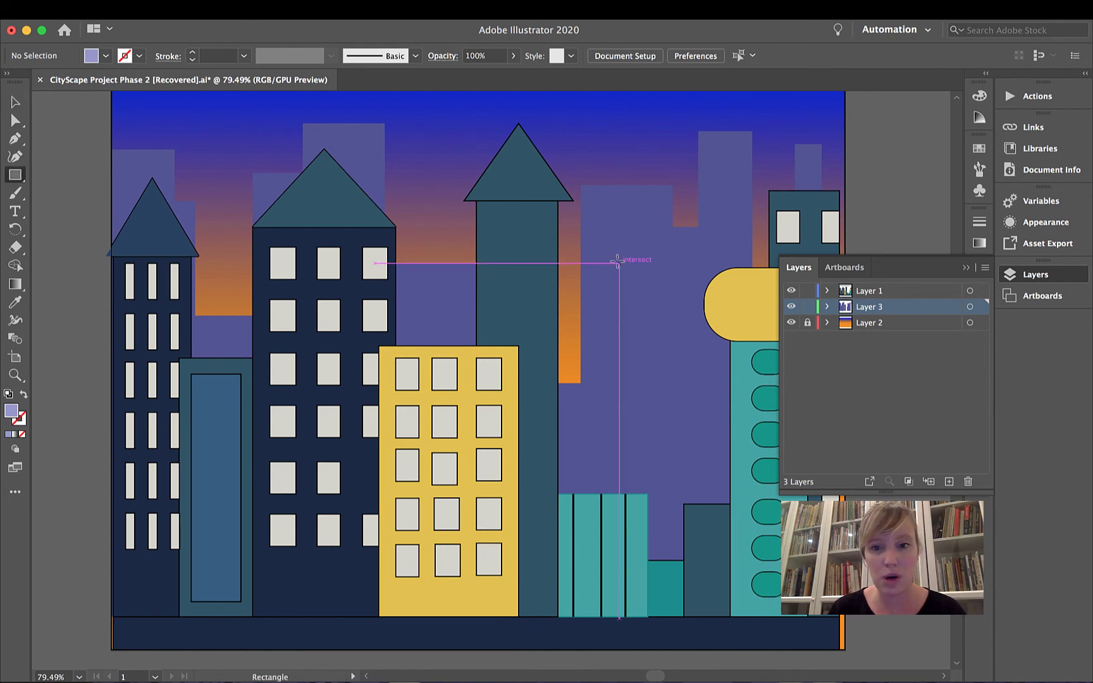
drag(596, 202, 619, 223)
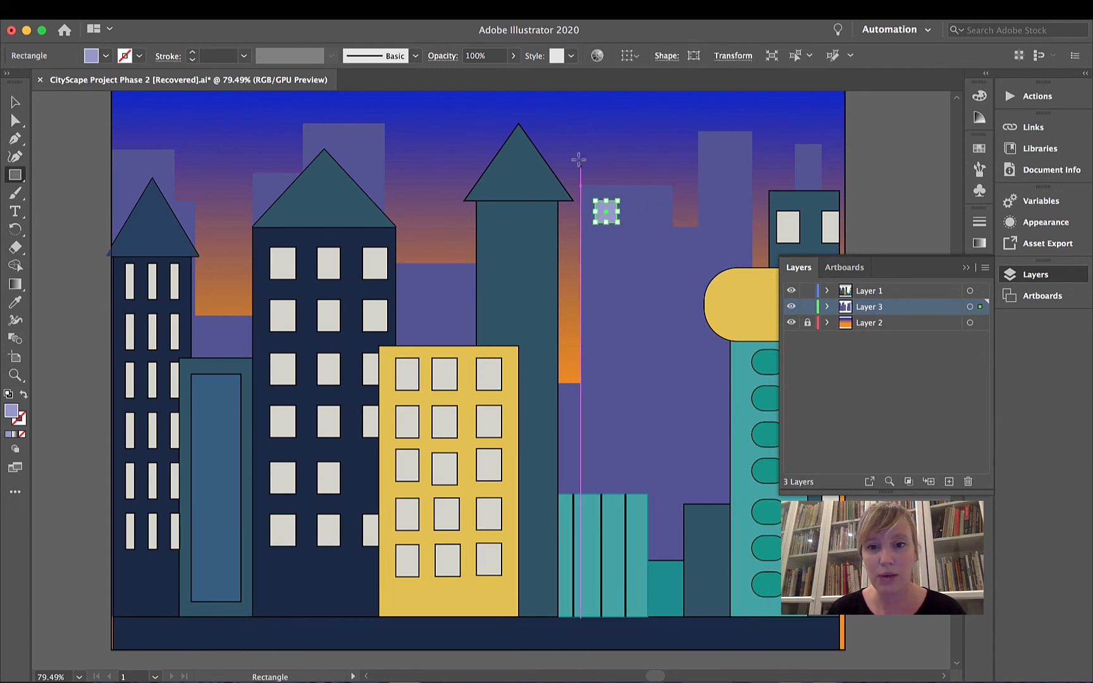
- Resize the window to a 0.33 in square and lower its opacity to 21%
click(514, 57)
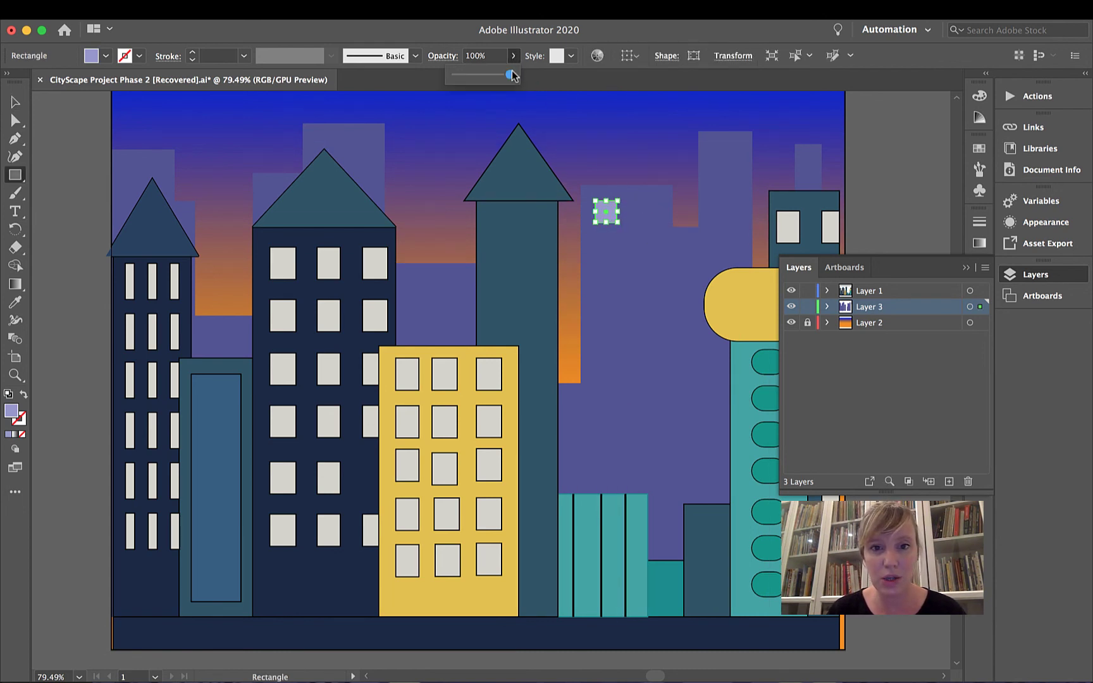
drag(513, 76, 480, 76)
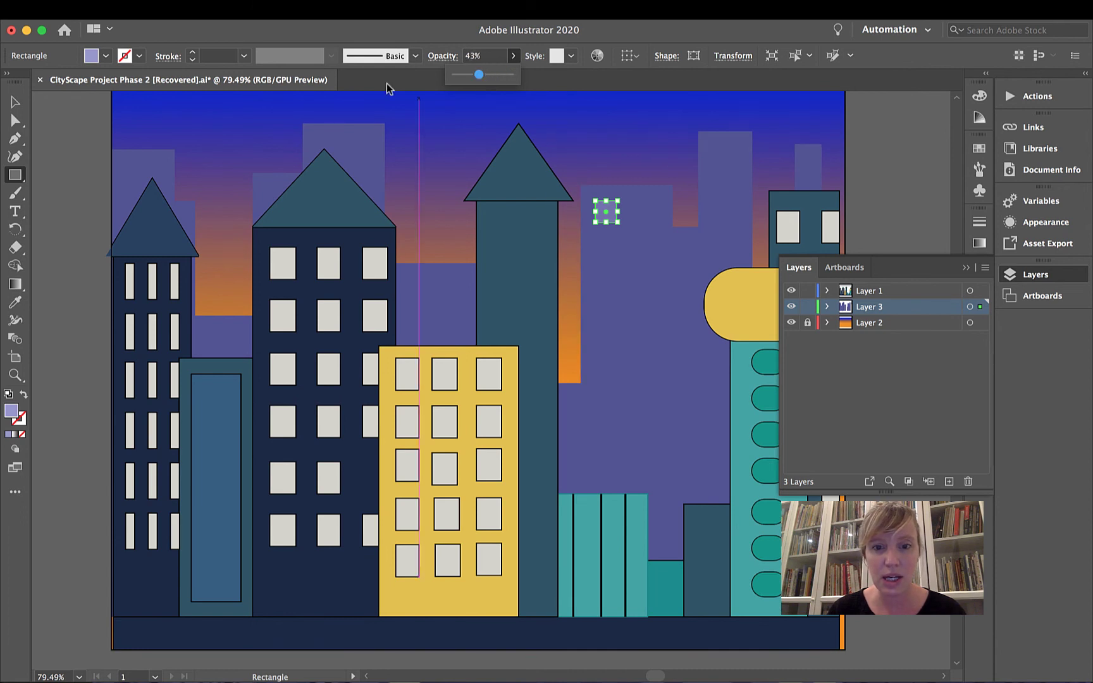
key(v)
click(604, 134)
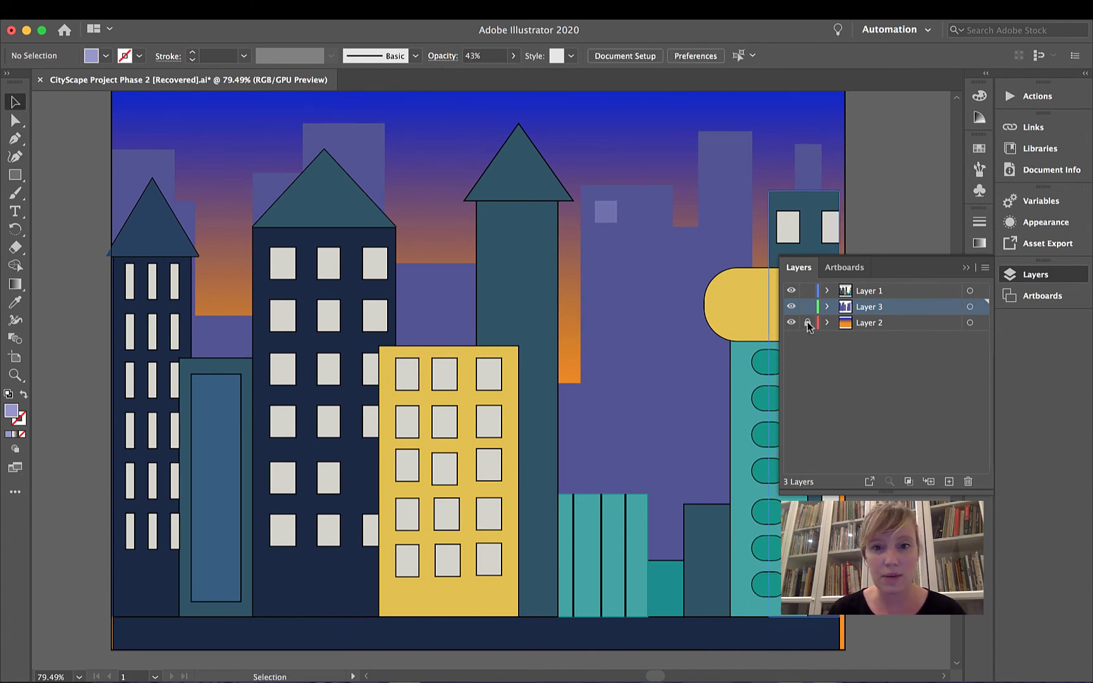
click(606, 212)
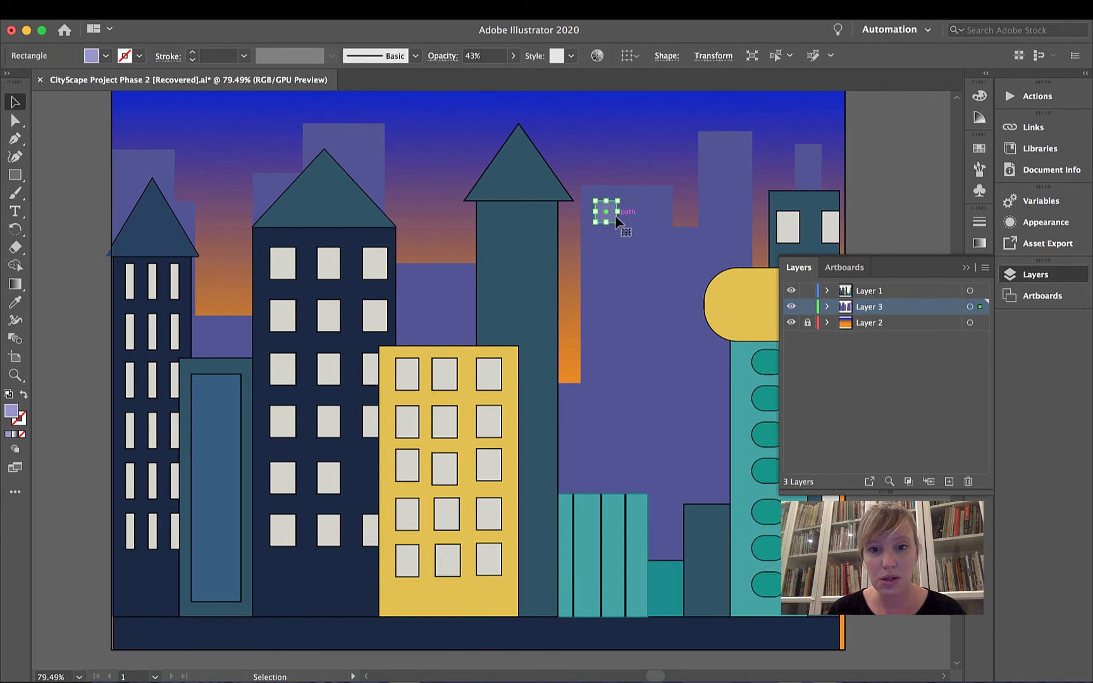
drag(618, 222, 609, 219)
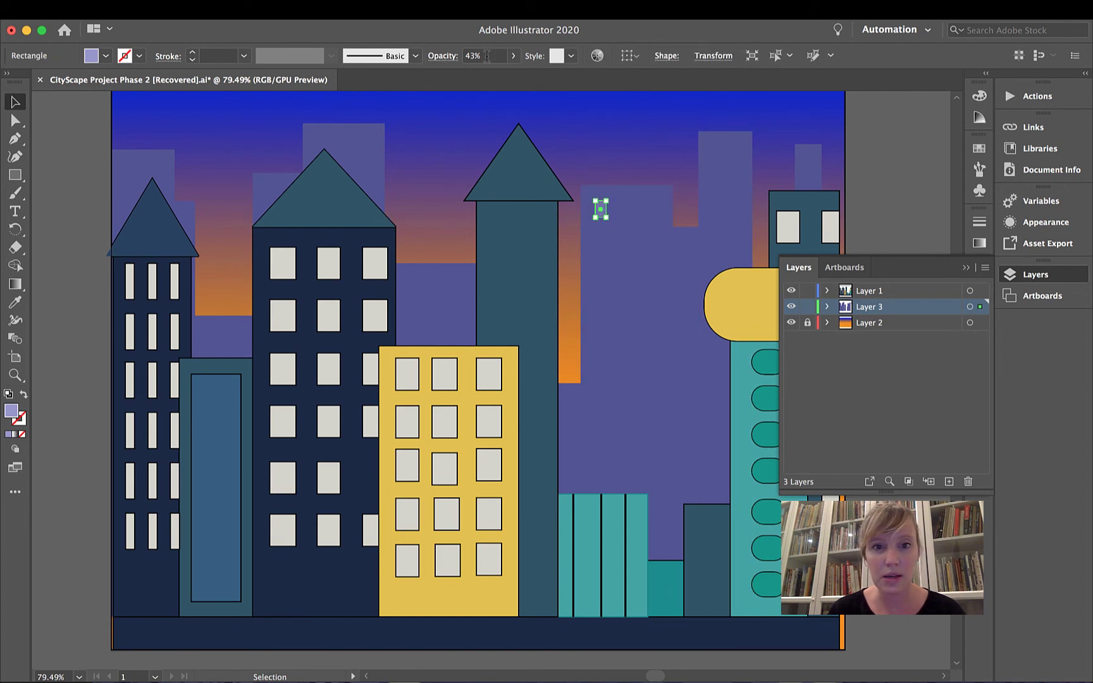
click(513, 57)
drag(480, 76, 465, 77)
click(538, 124)
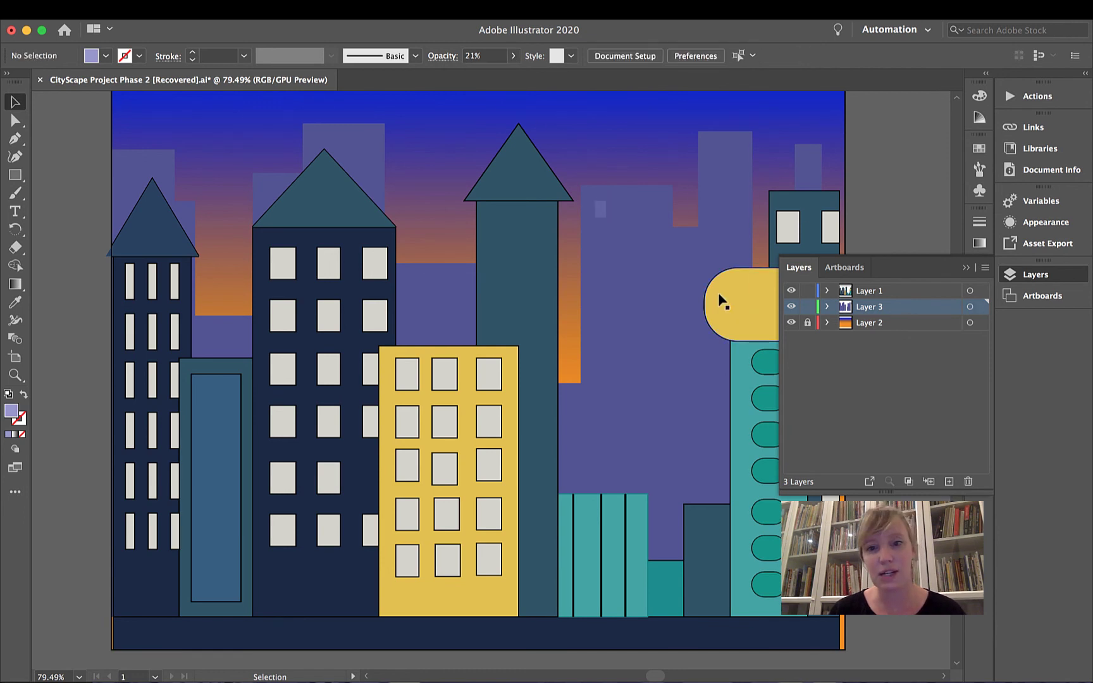
- Copy and paste the faint window and place the duplicate beside the original
click(599, 206)
key(a)
key(super+c)
key(super+v)
drag(492, 382, 620, 209)
- Undo the misplaced window and front-building moves, then lock Layer 1
shift+click(603, 214)
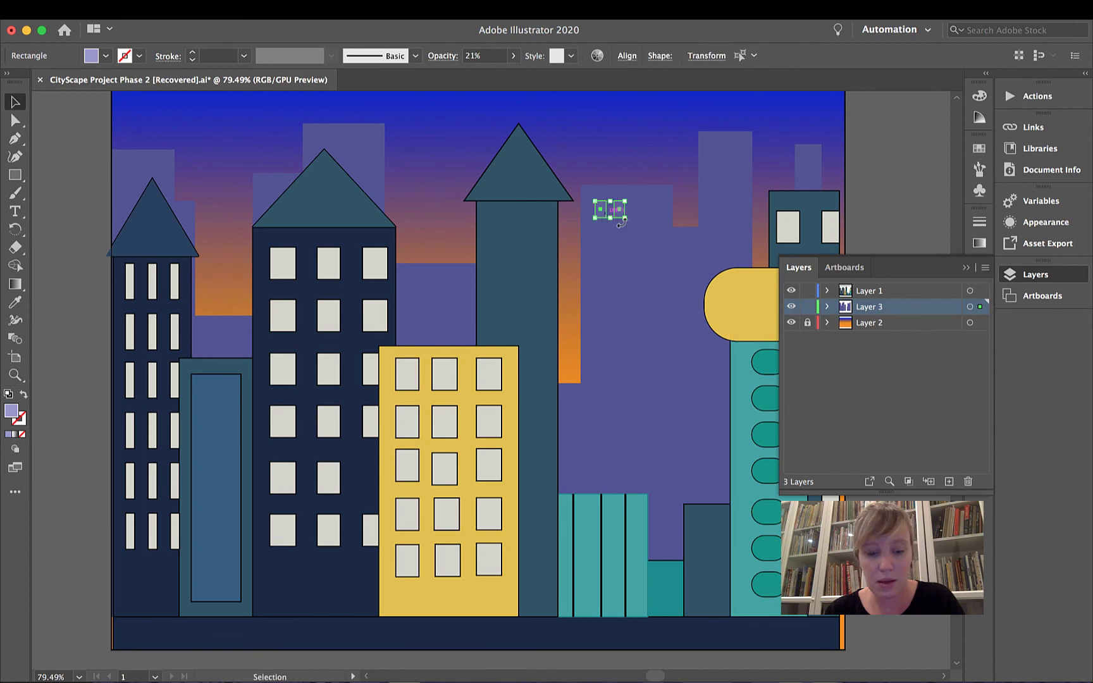
key(ctrl+z)
key(ctrl+z)
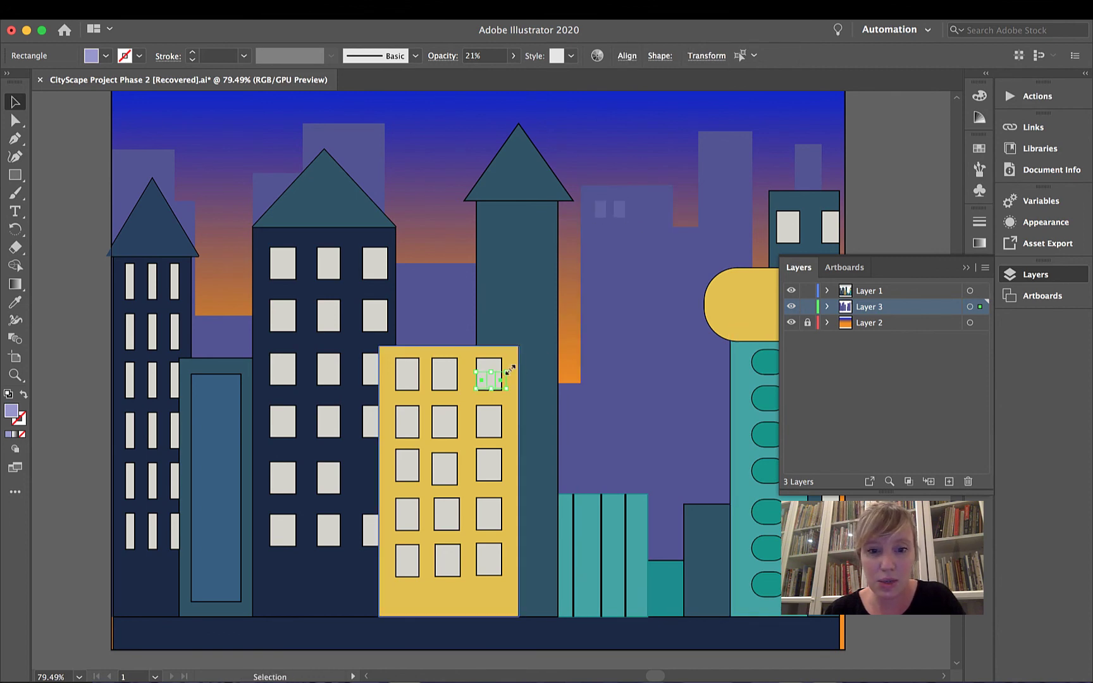
drag(500, 384, 635, 273)
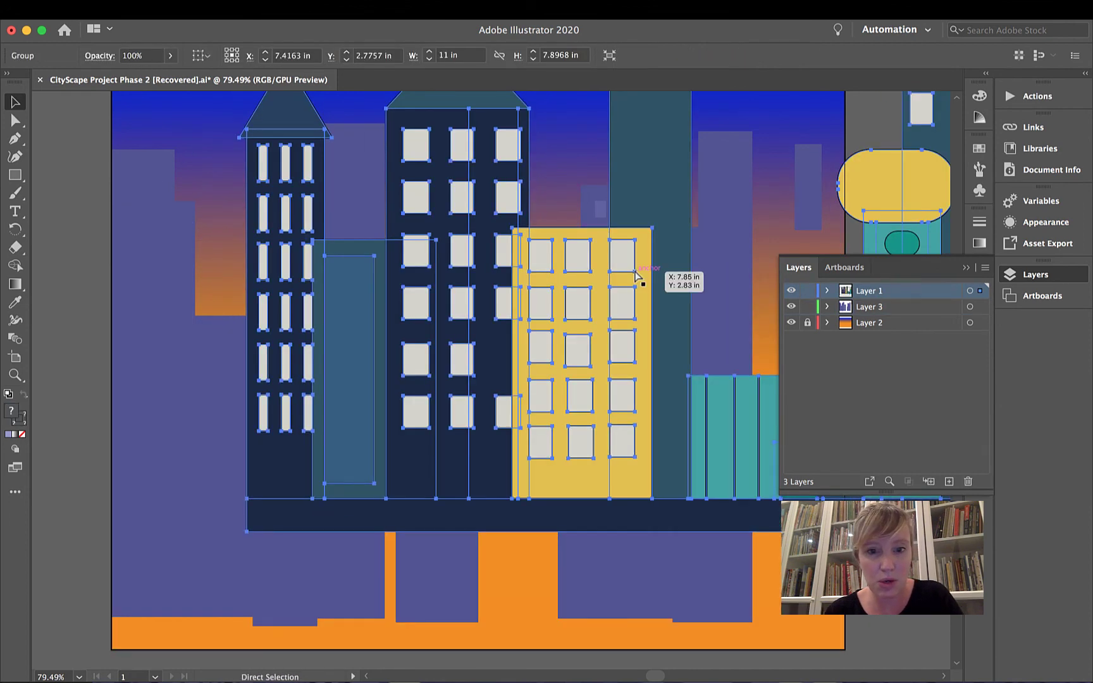
key(ctrl+z)
click(862, 296)
click(808, 291)
- Option-drag copies of the faint window to form a row of four across the back building
click(622, 215)
drag(620, 216, 602, 215)
drag(601, 215, 618, 214)
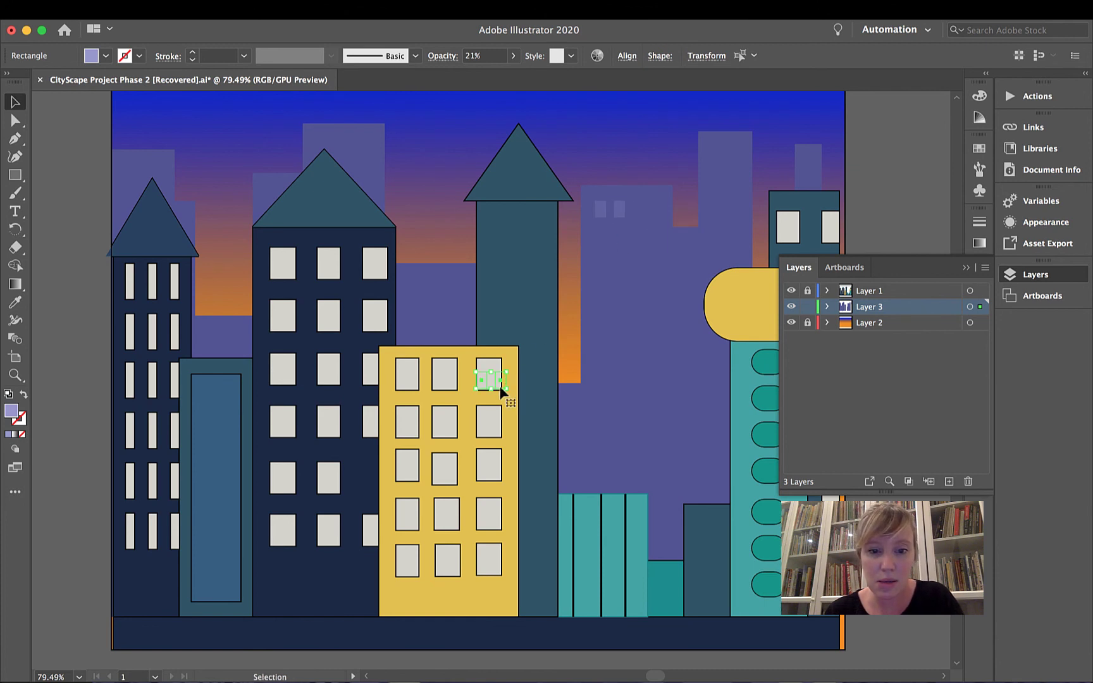
drag(502, 392, 658, 218)
click(655, 168)
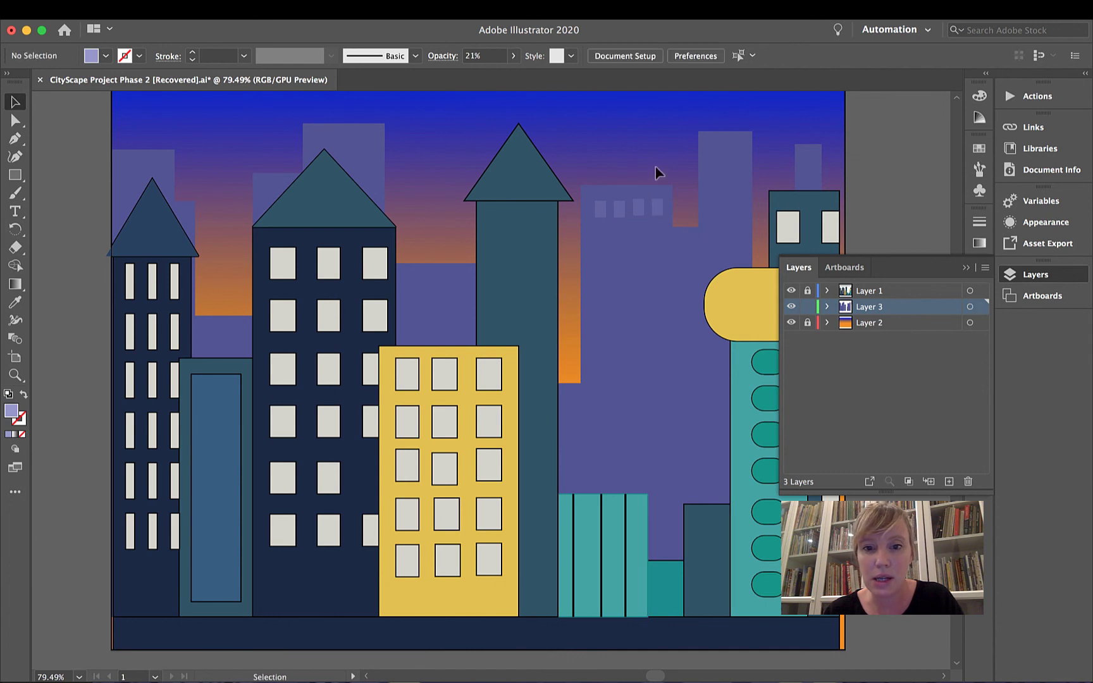
click(658, 211)
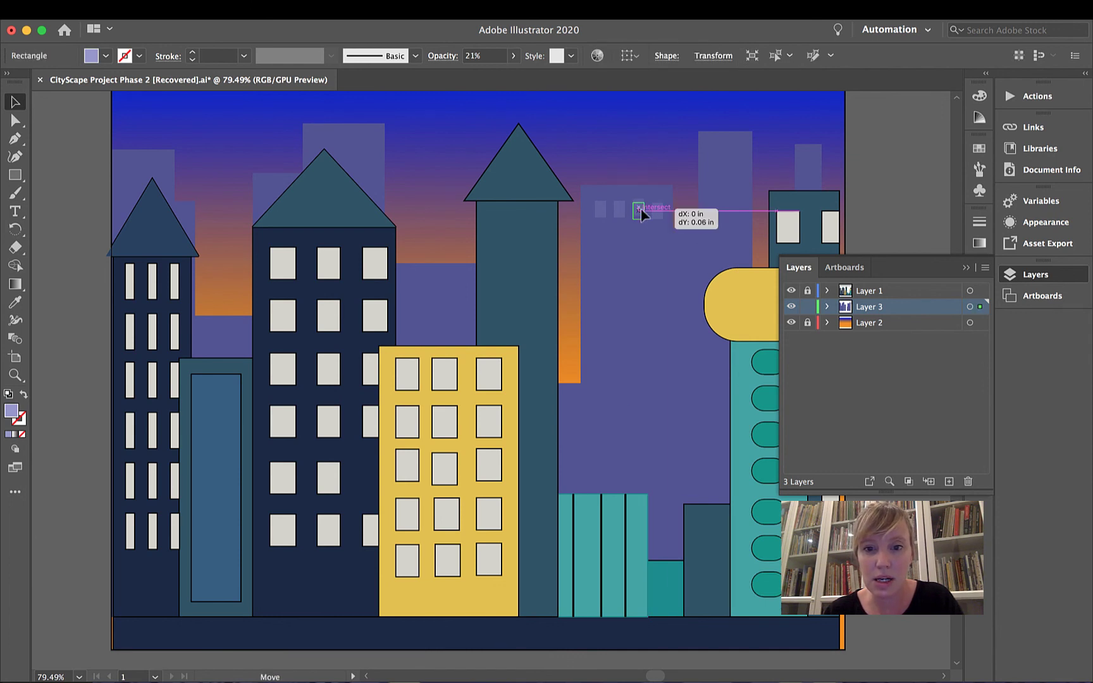
click(664, 263)
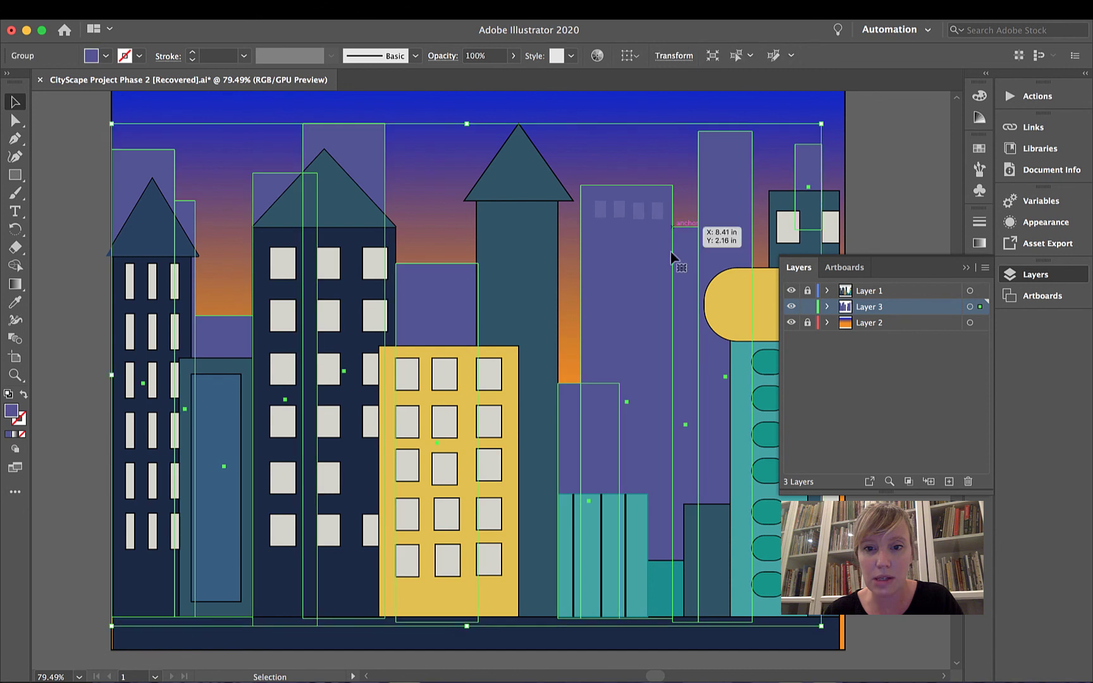
click(652, 111)
click(643, 211)
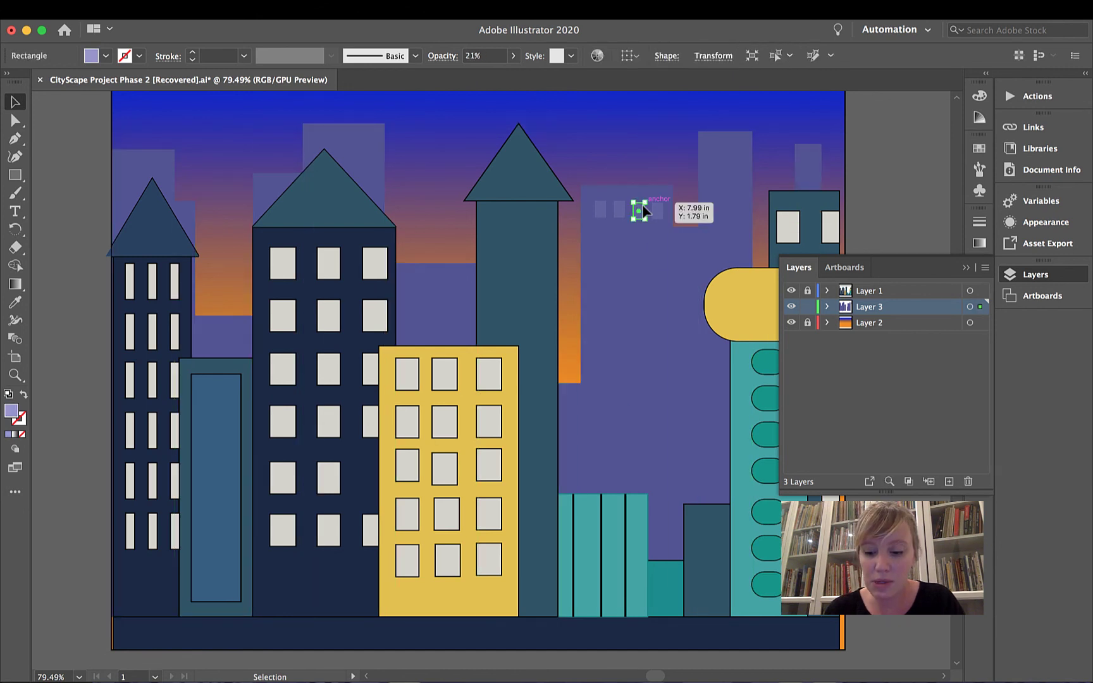
drag(644, 212, 657, 214)
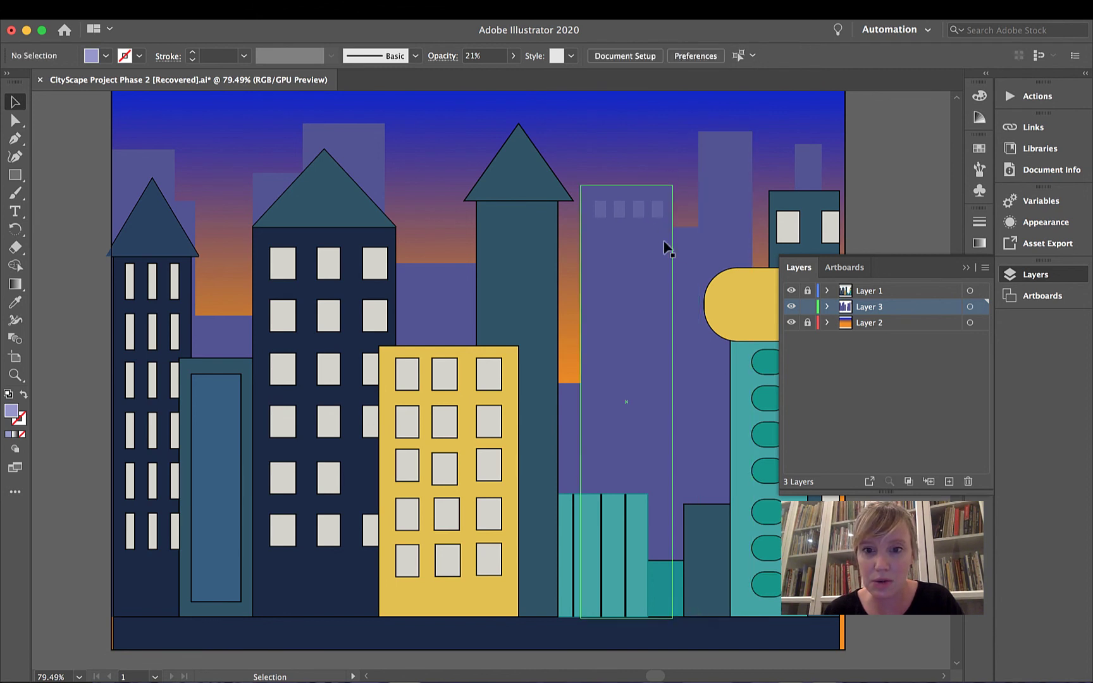
- Duplicate the window row downward, then both rows, making four rows of four windows
shift+click(622, 214)
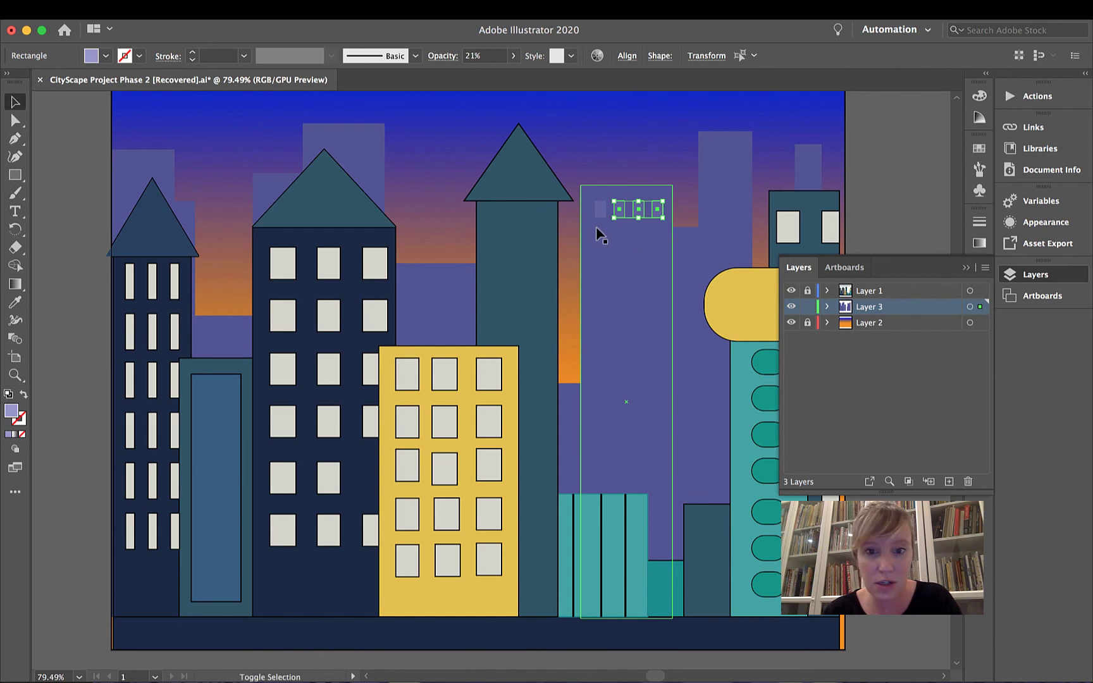
shift+click(601, 211)
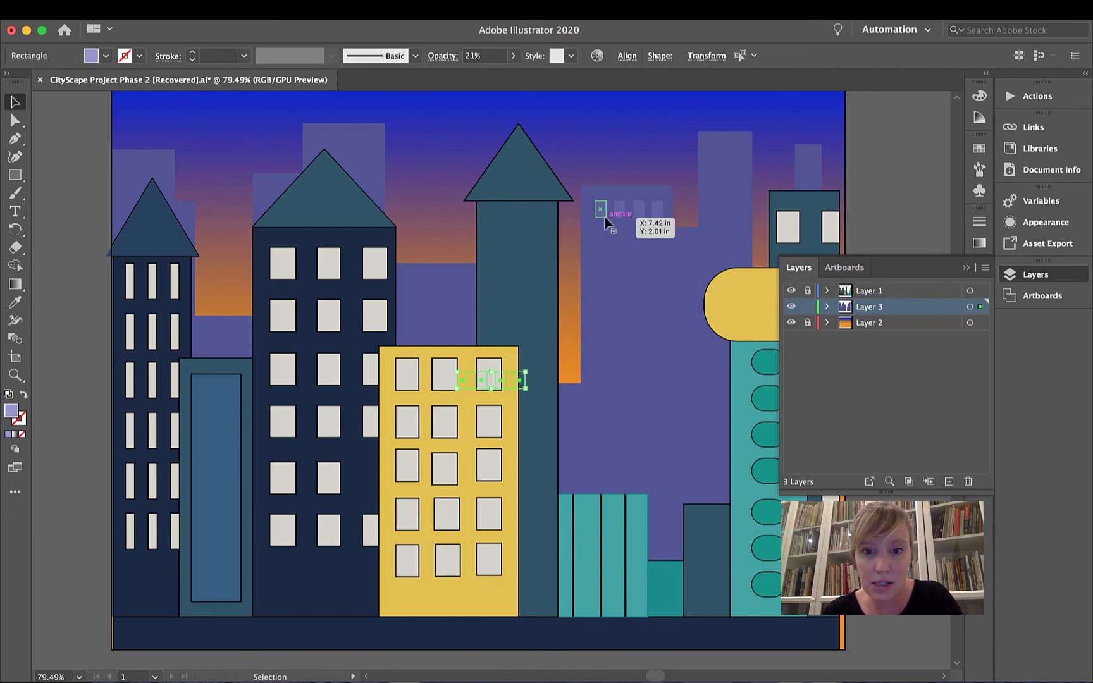
drag(527, 383, 658, 238)
shift+click(657, 210)
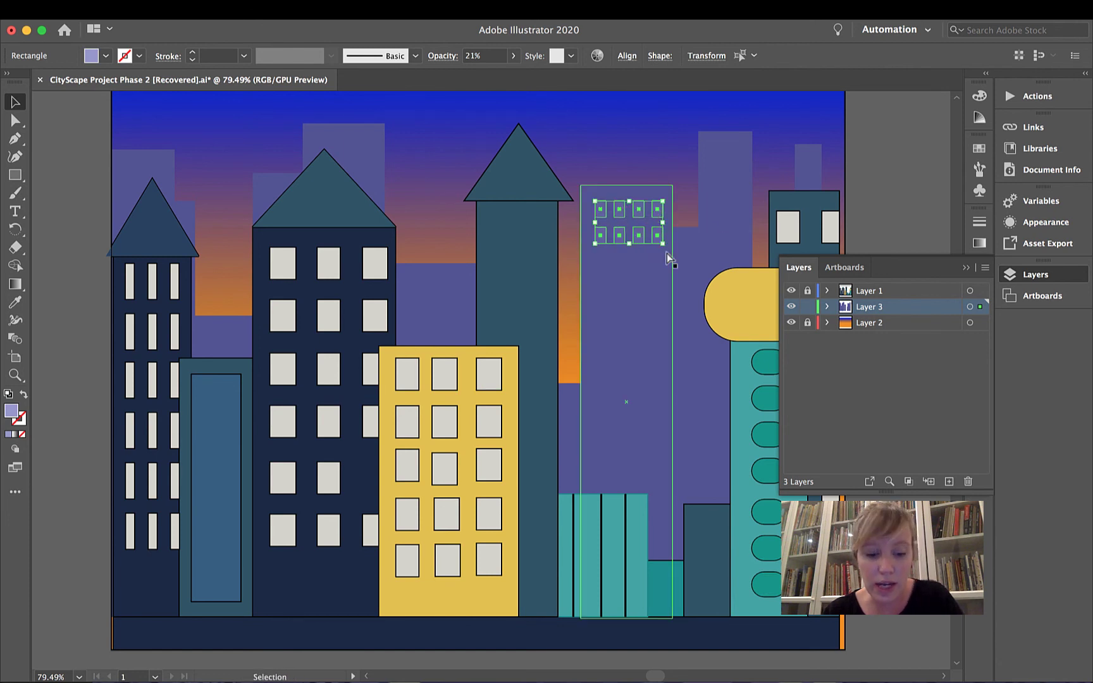
drag(651, 214, 658, 265)
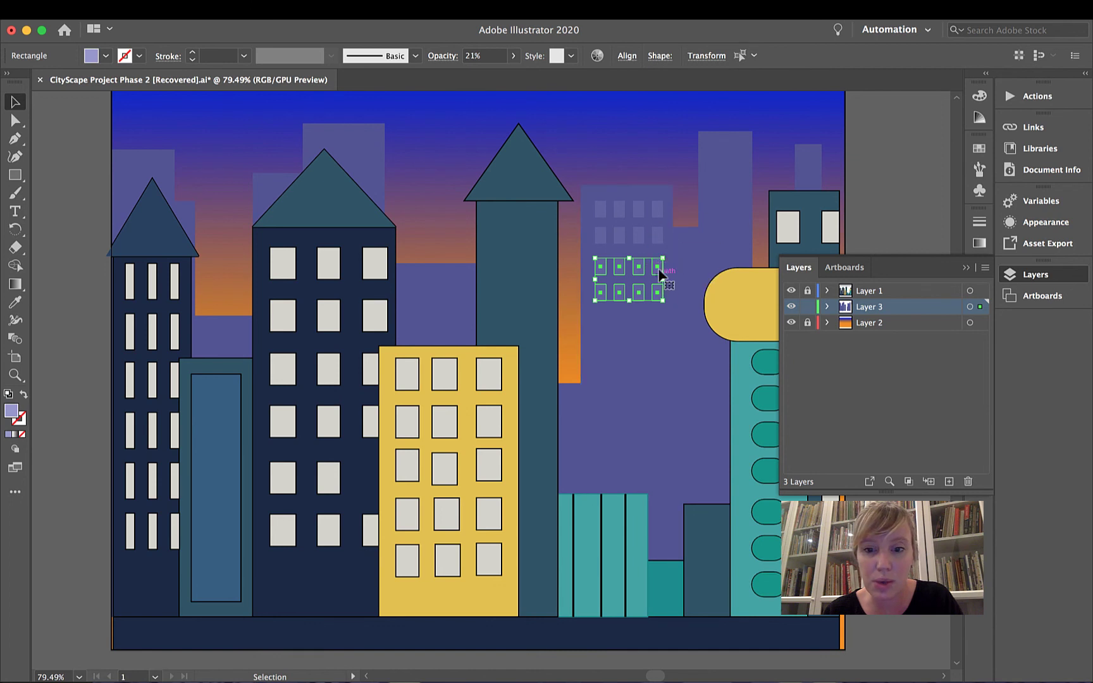
click(659, 110)
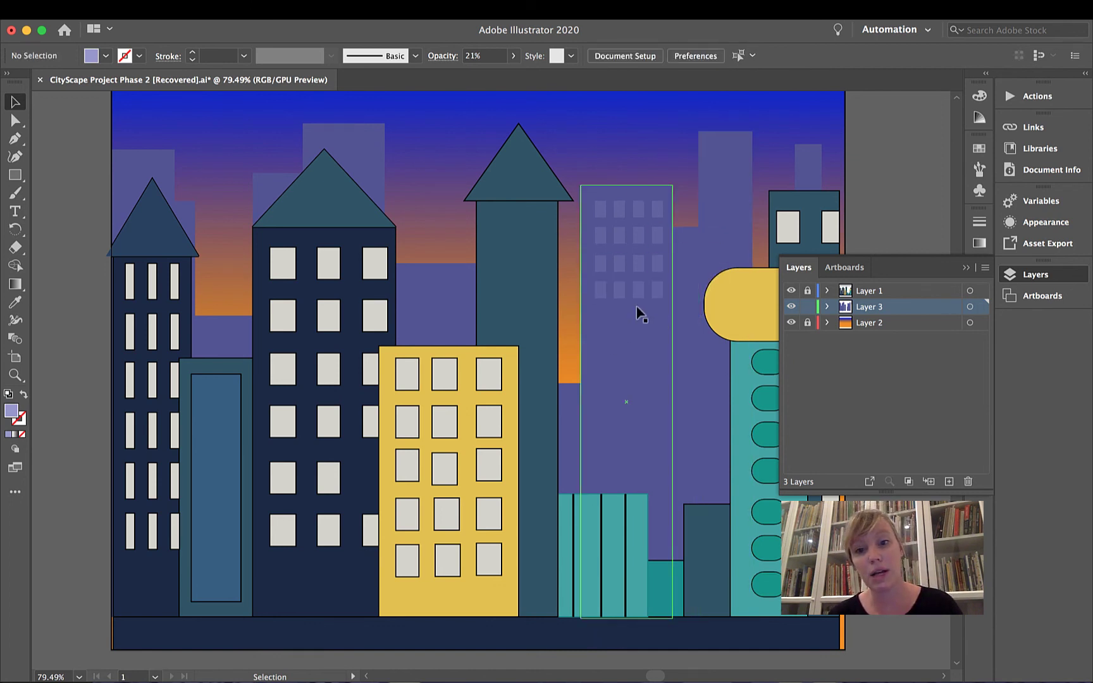